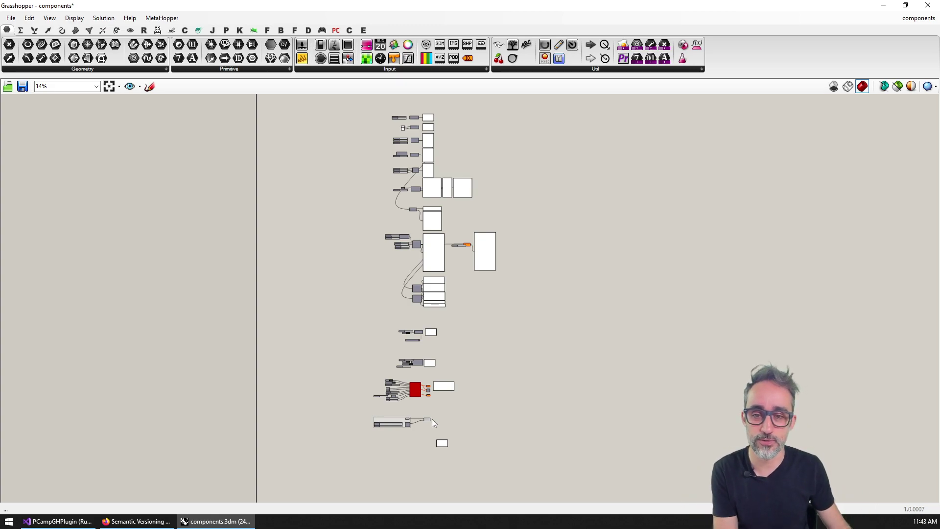
{"action": "scroll", "coordinate": [428, 440], "scroll_direction": "up", "scroll_amount": 5}
{"action": "scroll", "coordinate": [429, 441], "scroll_direction": "up", "scroll_amount": 4}
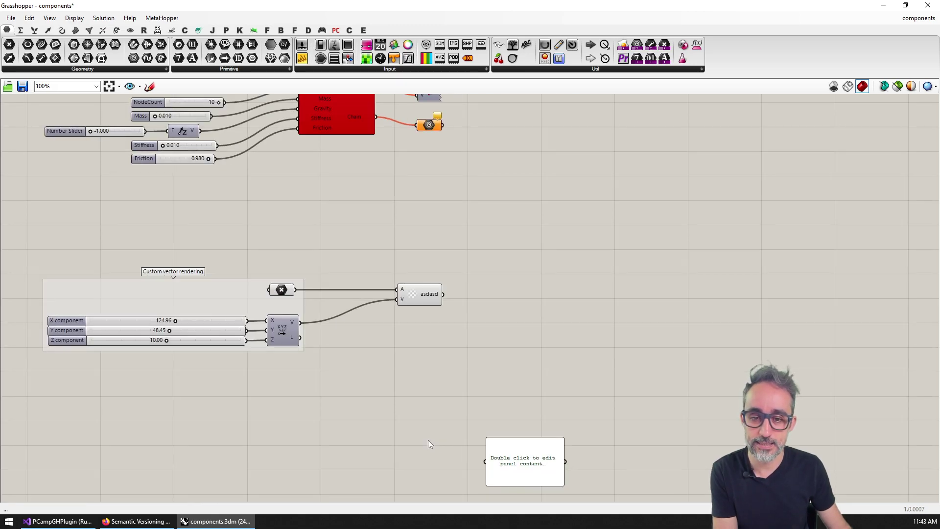
{"action": "scroll", "coordinate": [428, 439], "scroll_direction": "down", "scroll_amount": 2}
{"action": "scroll", "coordinate": [423, 346], "scroll_direction": "up", "scroll_amount": 2}
{"action": "scroll", "coordinate": [421, 340], "scroll_direction": "up", "scroll_amount": 2}
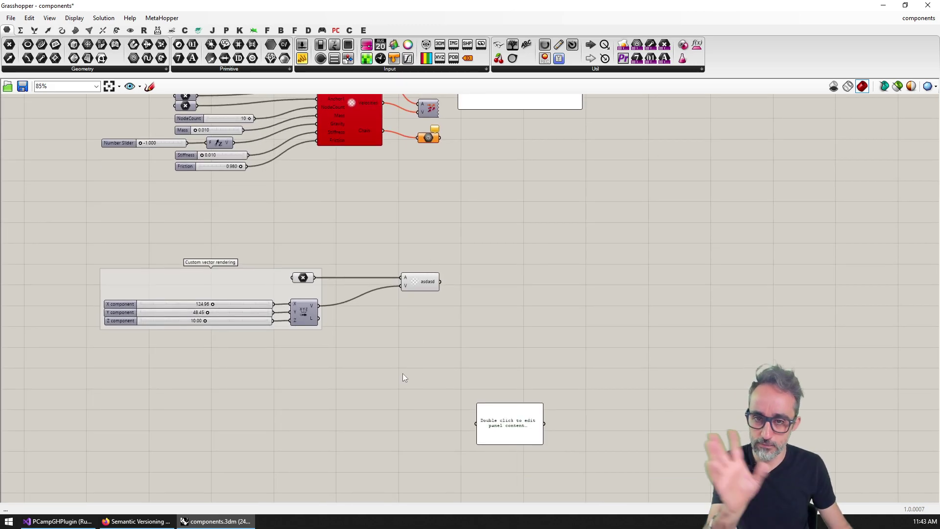
{"action": "scroll", "coordinate": [421, 340], "scroll_direction": "up", "scroll_amount": 3}
Place a Plugin Version component from the PC tab next to the empty panel
{"action": "left_click_drag", "start_coordinate": [434, 336], "coordinate": [429, 380]}
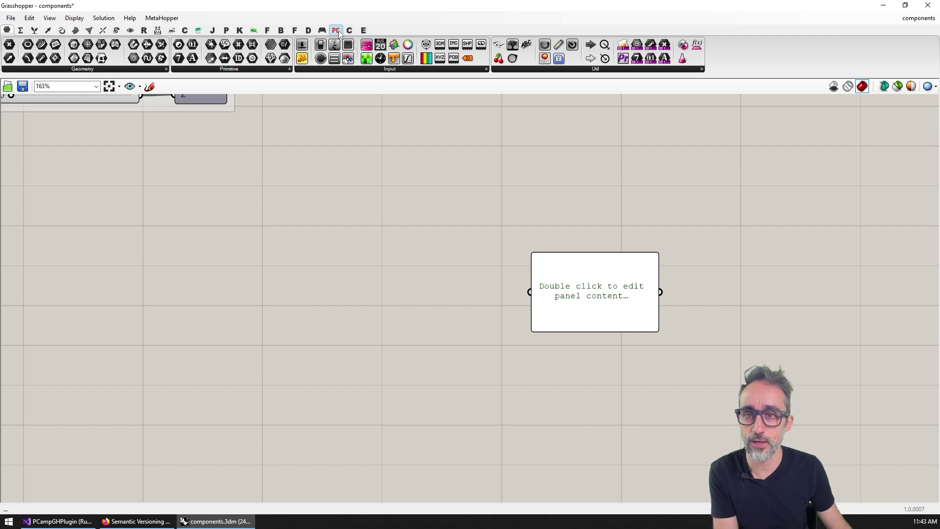
{"action": "left_click", "coordinate": [337, 30]}
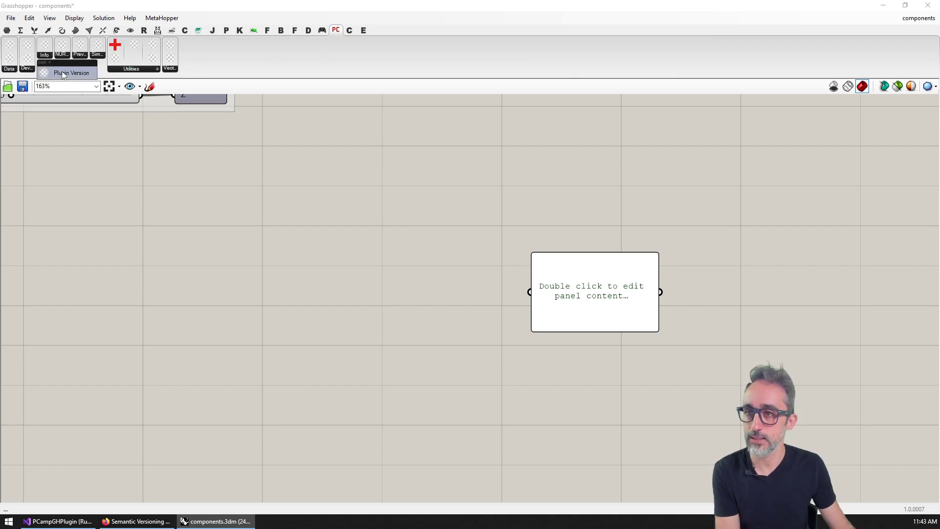
{"action": "left_click_drag", "start_coordinate": [422, 298], "coordinate": [529, 292]}
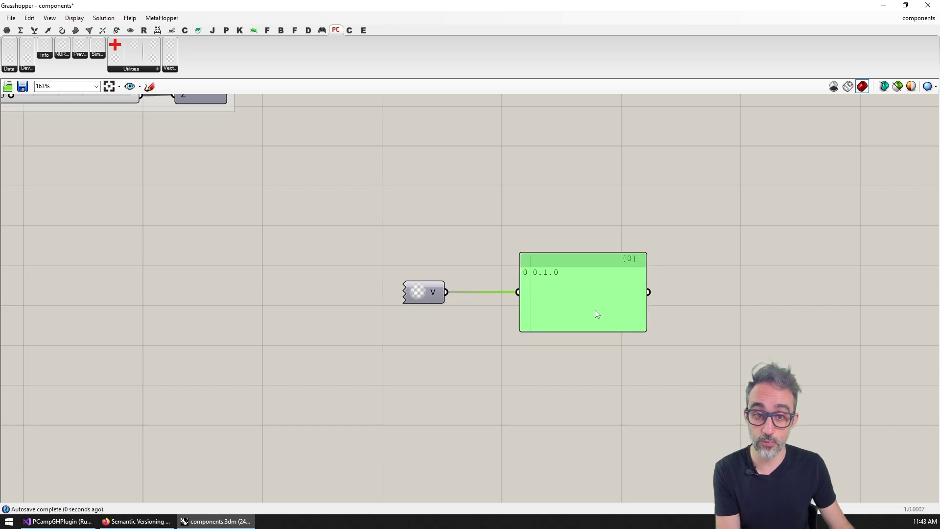
{"action": "scroll", "coordinate": [494, 332], "scroll_direction": "up", "scroll_amount": 3}
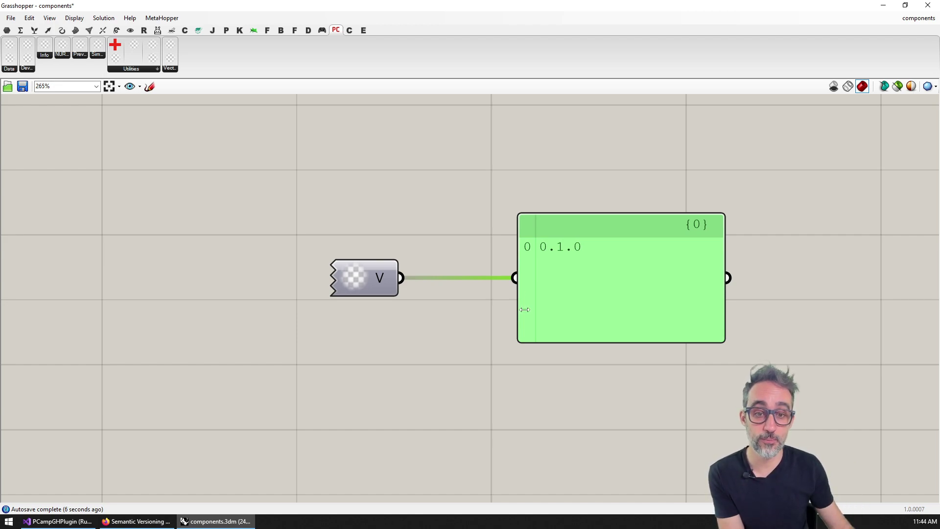
Glance at the Semantic Versioning page, then return to the Grasshopper definition
{"action": "left_click", "coordinate": [139, 521]}
{"action": "left_click", "coordinate": [428, 170]}
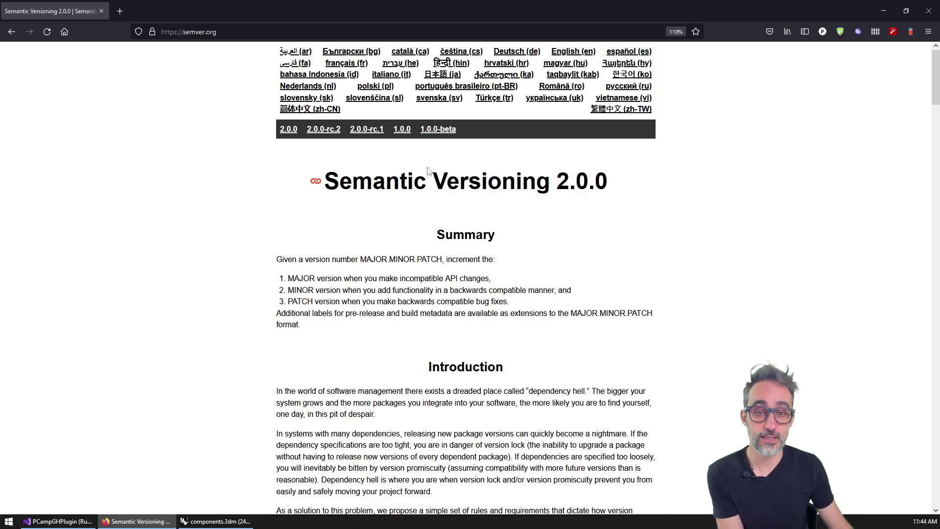
{"action": "left_click", "coordinate": [216, 522]}
{"action": "left_click", "coordinate": [350, 364]}
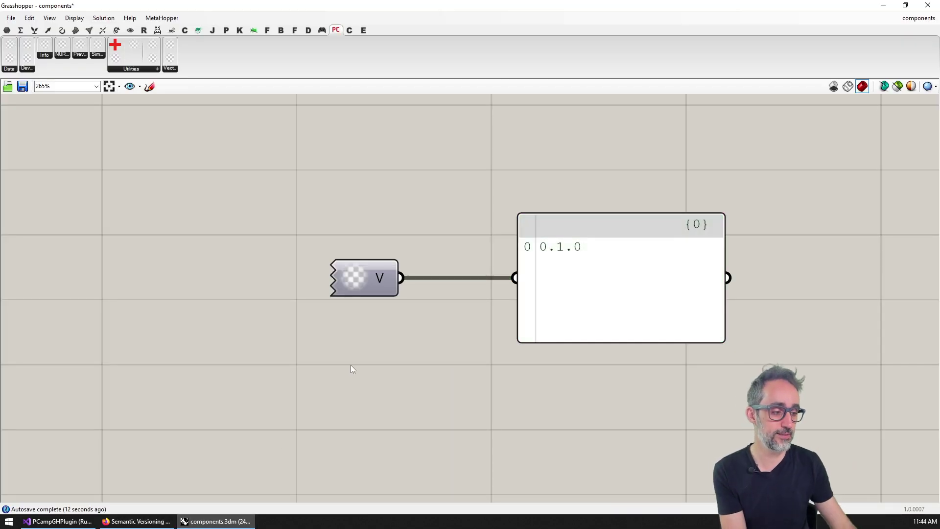
{"action": "left_click_drag", "start_coordinate": [512, 252], "coordinate": [342, 297]}
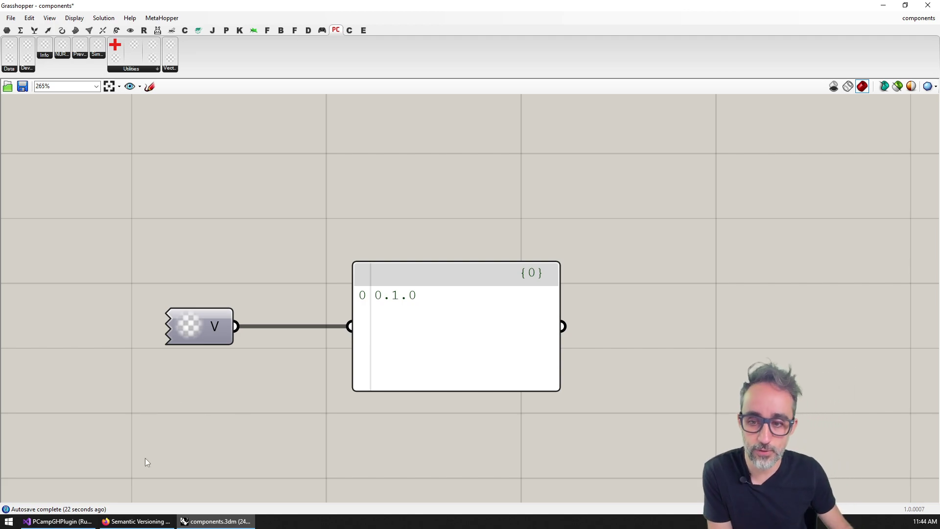
Show PCampGHPluginInfo.cs in Visual Studio and select the PCampGHPluginInfo class name
{"action": "left_click", "coordinate": [58, 521]}
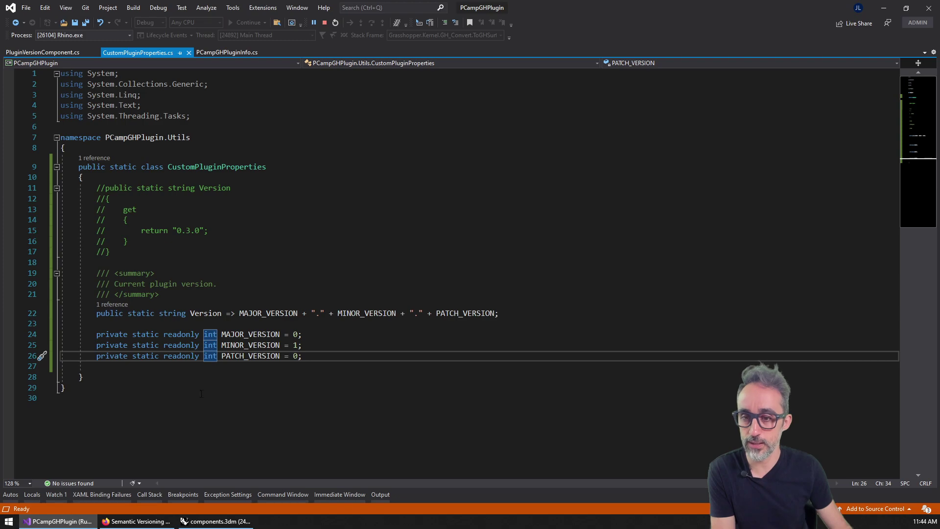
{"action": "left_click", "coordinate": [226, 52]}
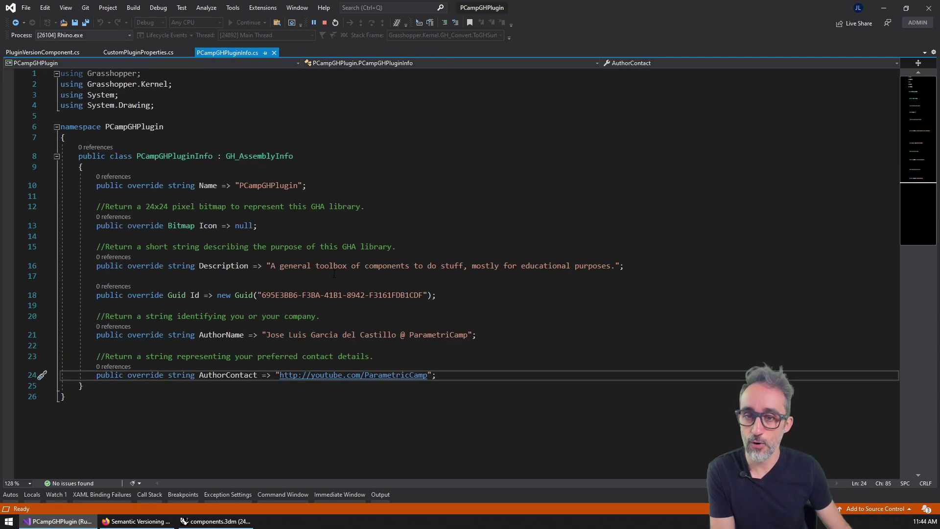
{"action": "double_click", "coordinate": [174, 156]}
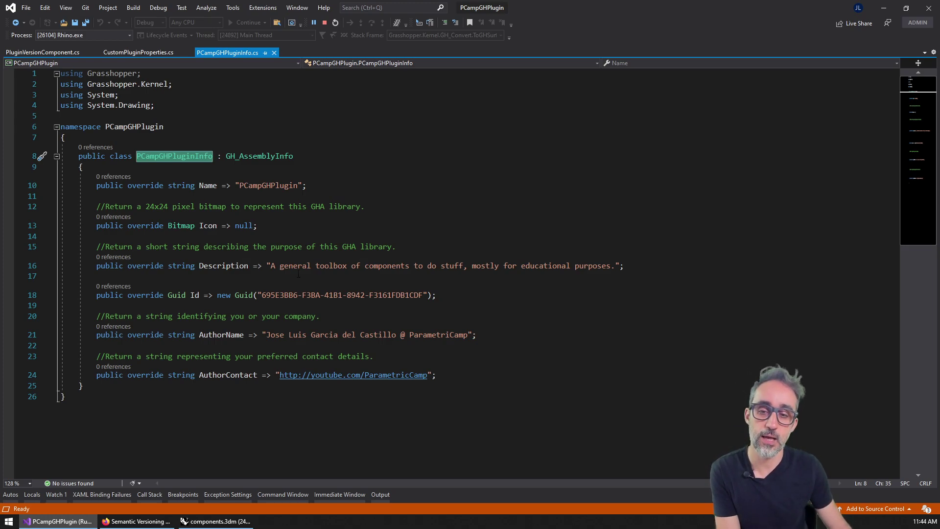
{"action": "left_click", "coordinate": [216, 522]}
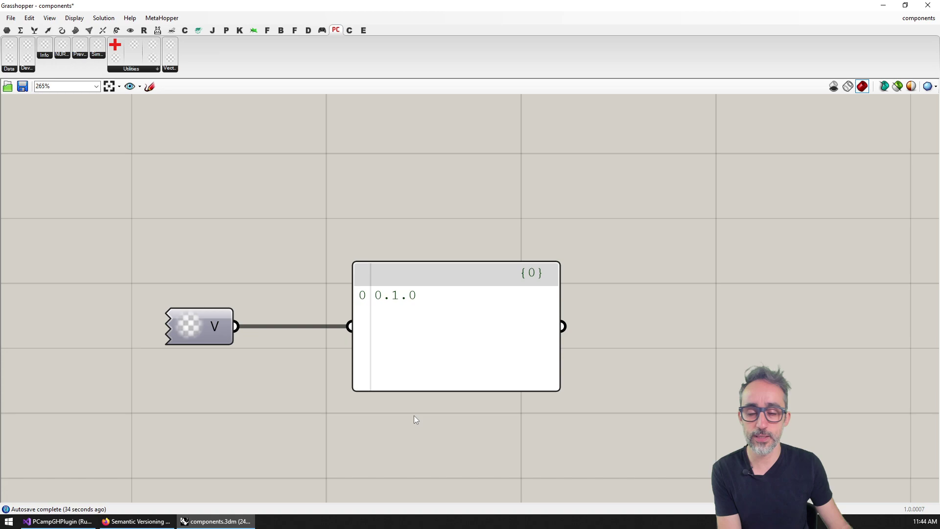
{"action": "left_click_drag", "start_coordinate": [413, 416], "coordinate": [423, 412]}
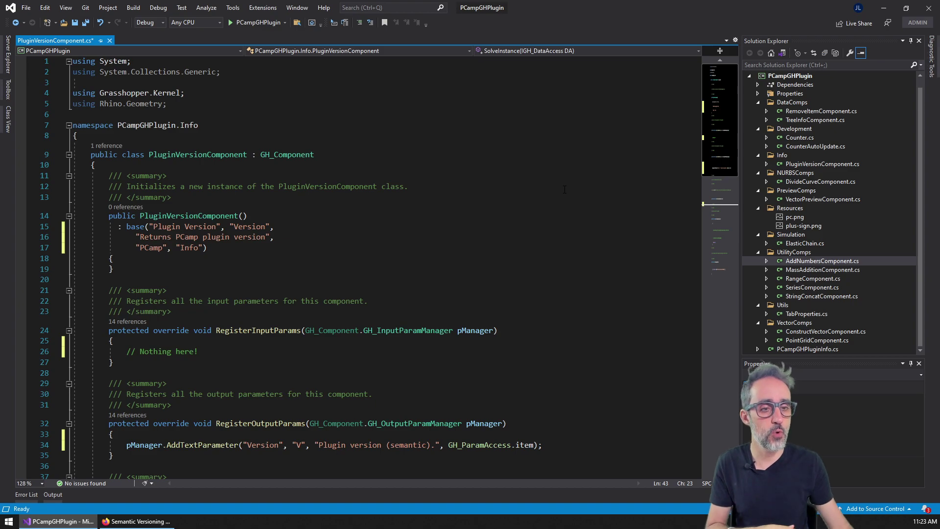
{"action": "scroll", "coordinate": [872, 191], "scroll_direction": "up", "scroll_amount": 1}
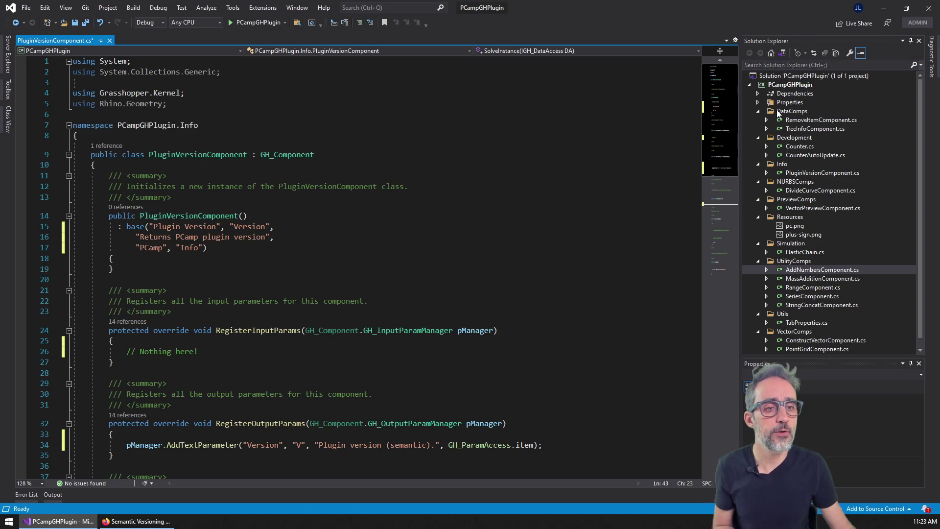
{"action": "left_click", "coordinate": [781, 162]}
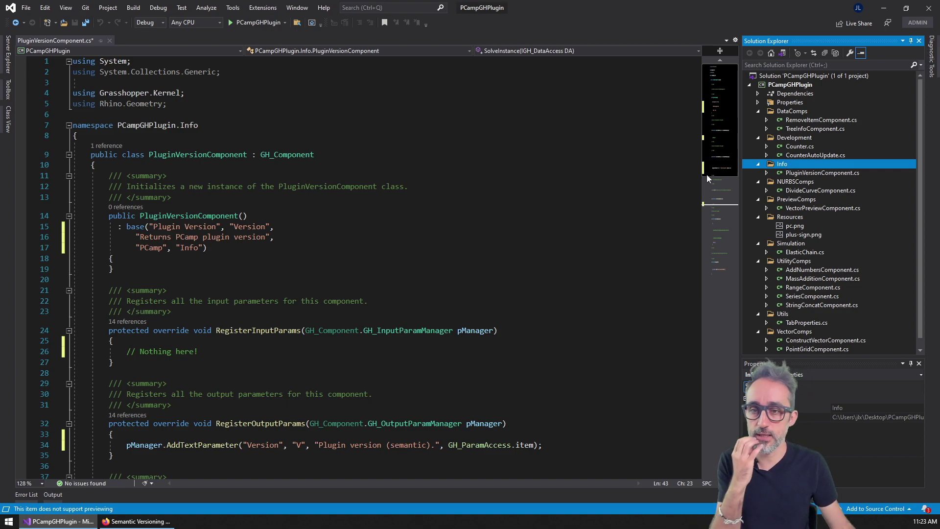
{"action": "left_click", "coordinate": [197, 155]}
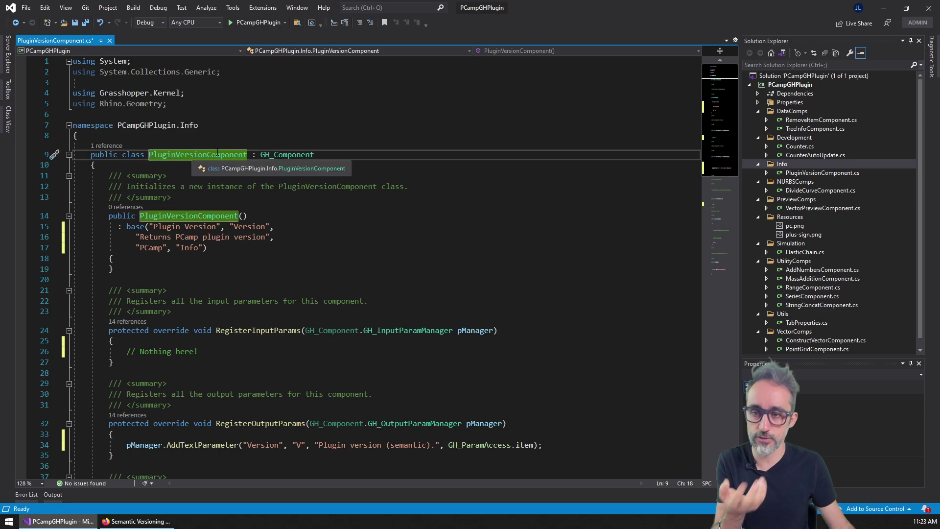
{"action": "left_click", "coordinate": [217, 236]}
{"action": "left_click_drag", "start_coordinate": [208, 247], "coordinate": [82, 216]}
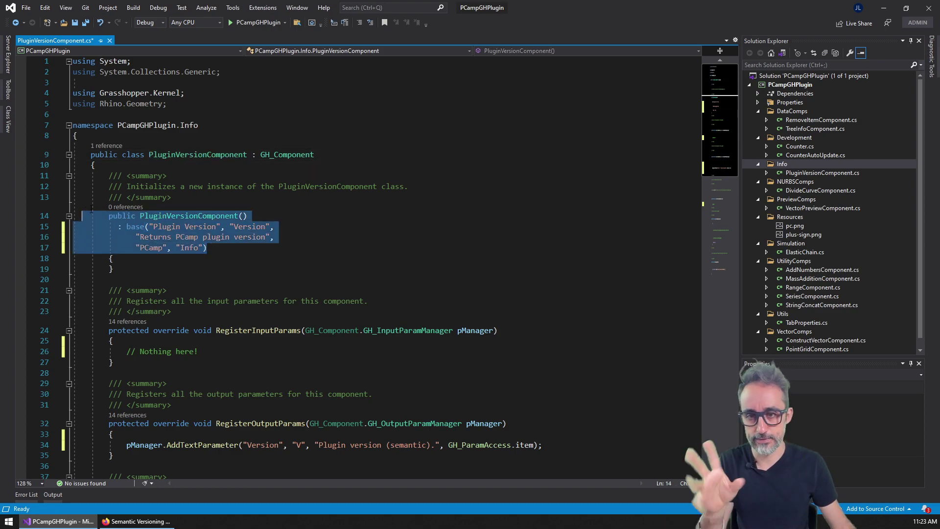
{"action": "scroll", "coordinate": [187, 233], "scroll_direction": "down", "scroll_amount": 3}
{"action": "left_click", "coordinate": [217, 235]}
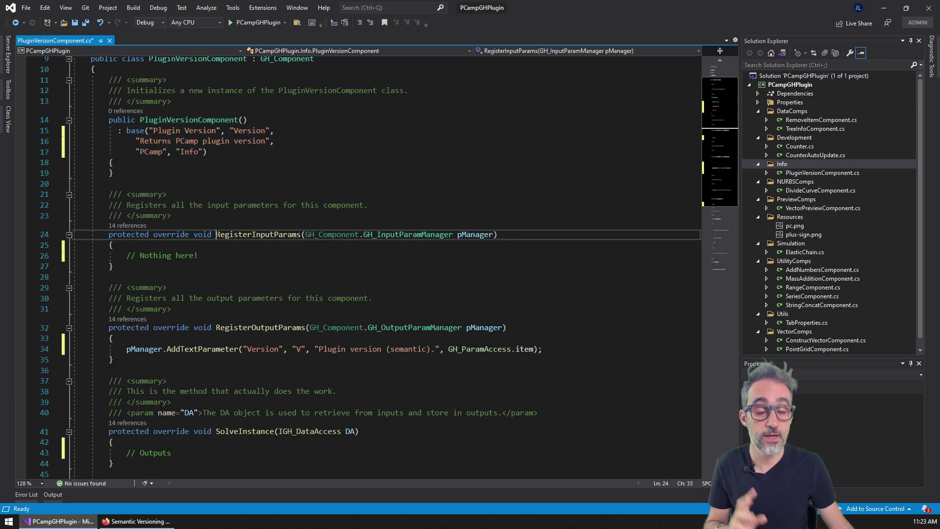
{"action": "double_click", "coordinate": [250, 235]}
{"action": "left_click", "coordinate": [292, 235]}
{"action": "double_click", "coordinate": [279, 235]}
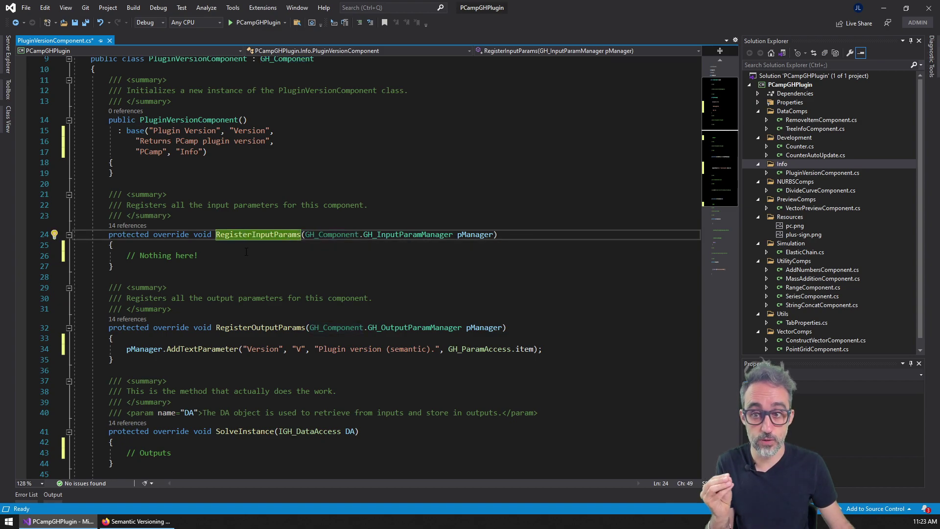
{"action": "left_click", "coordinate": [228, 255]}
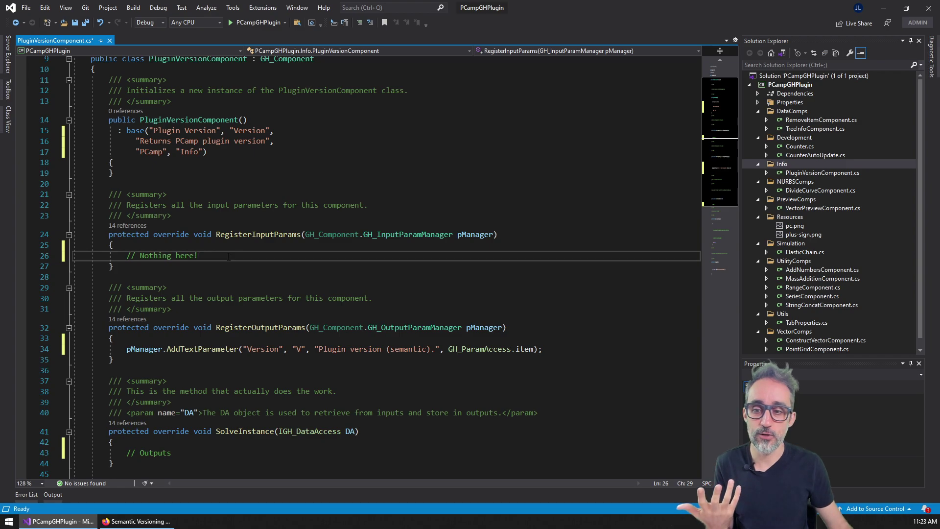
{"action": "scroll", "coordinate": [227, 255], "scroll_direction": "down", "scroll_amount": 3}
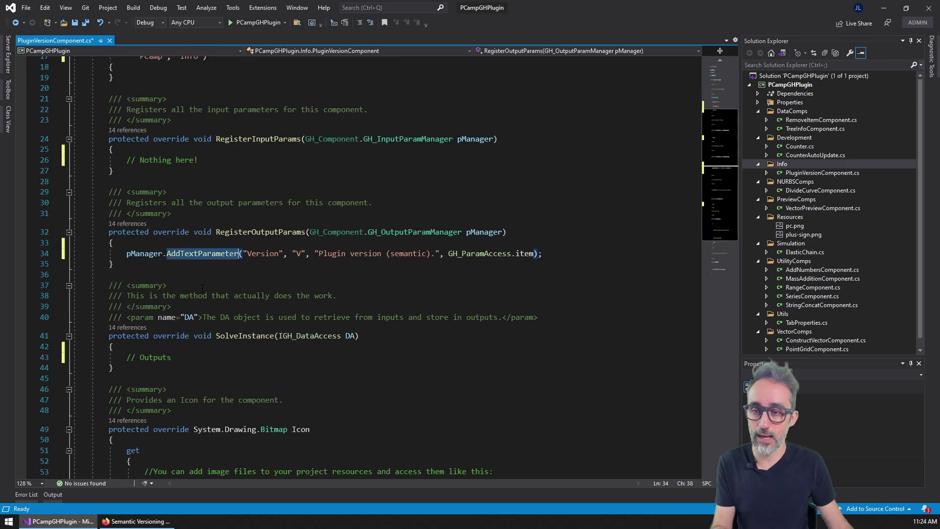
{"action": "double_click", "coordinate": [205, 254]}
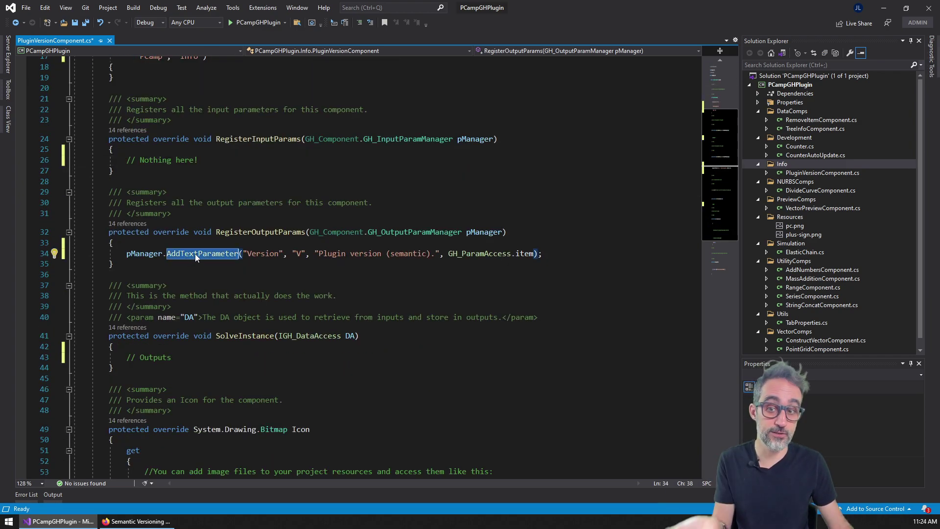
{"action": "double_click", "coordinate": [261, 254]}
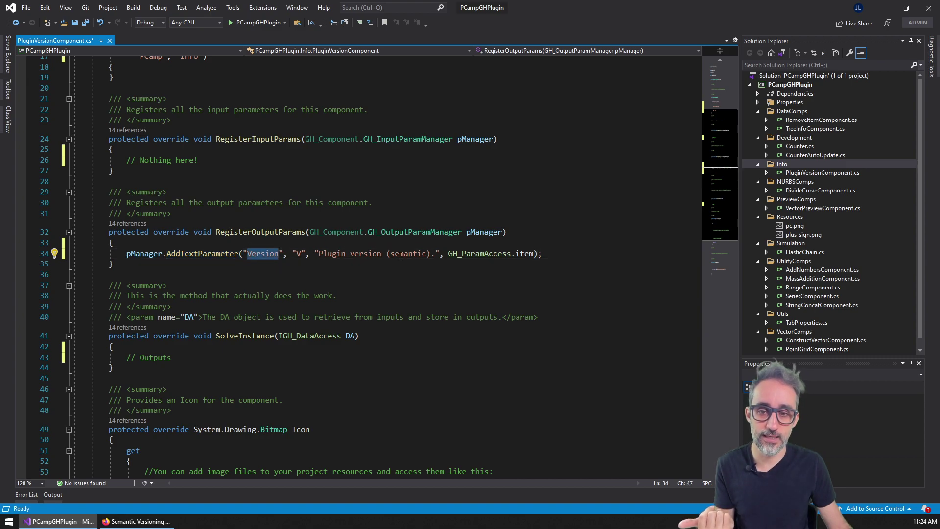
{"action": "left_click_drag", "start_coordinate": [430, 253], "coordinate": [409, 254]}
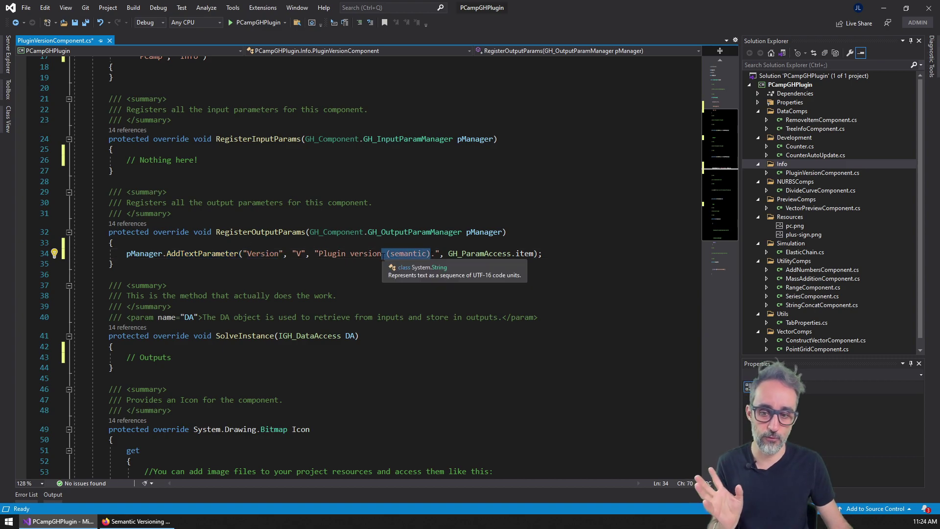
{"action": "left_click", "coordinate": [169, 285]}
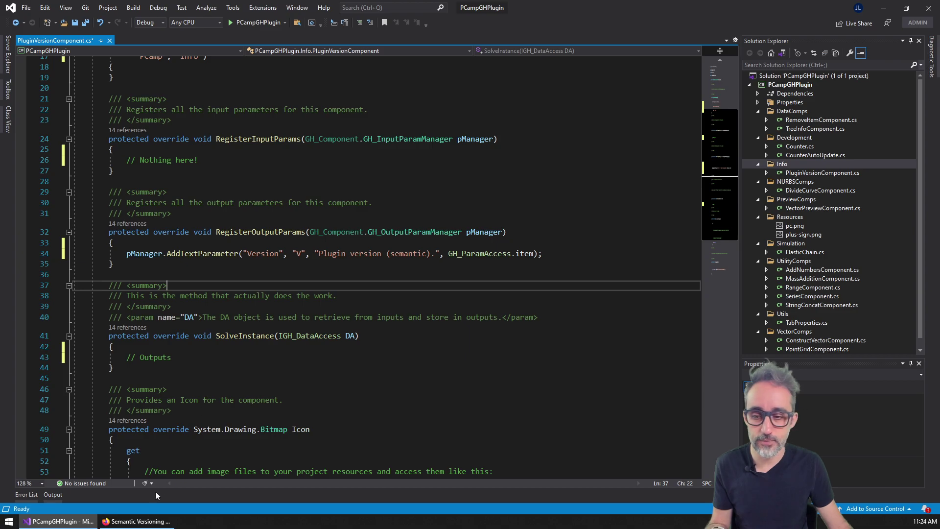
Show the enlarged semver.org page with version 2.0.0 highlighted in its heading
{"action": "left_click", "coordinate": [139, 522]}
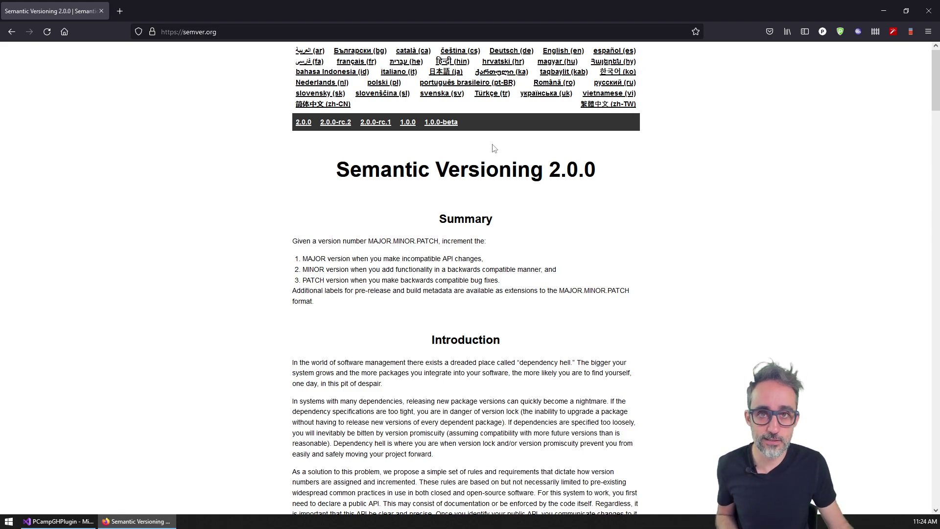
{"action": "key", "text": "ctrl+plus"}
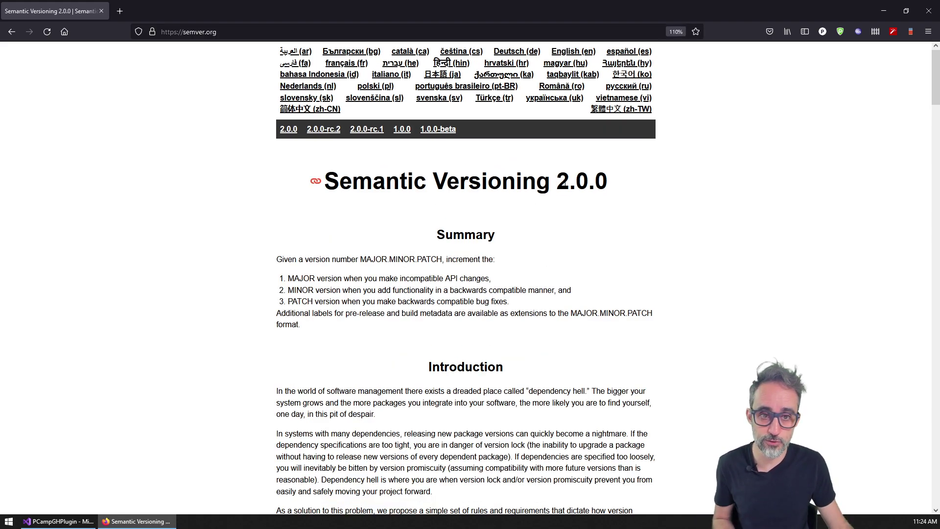
{"action": "left_click_drag", "start_coordinate": [556, 182], "coordinate": [612, 190]}
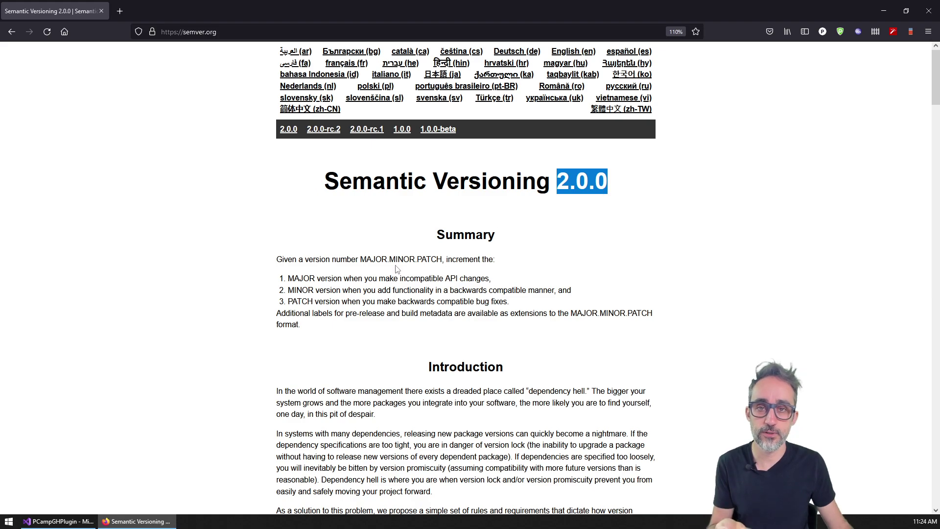
Highlight the MAJOR, MINOR and PATCH parts of the version scheme in turn
{"action": "double_click", "coordinate": [375, 259]}
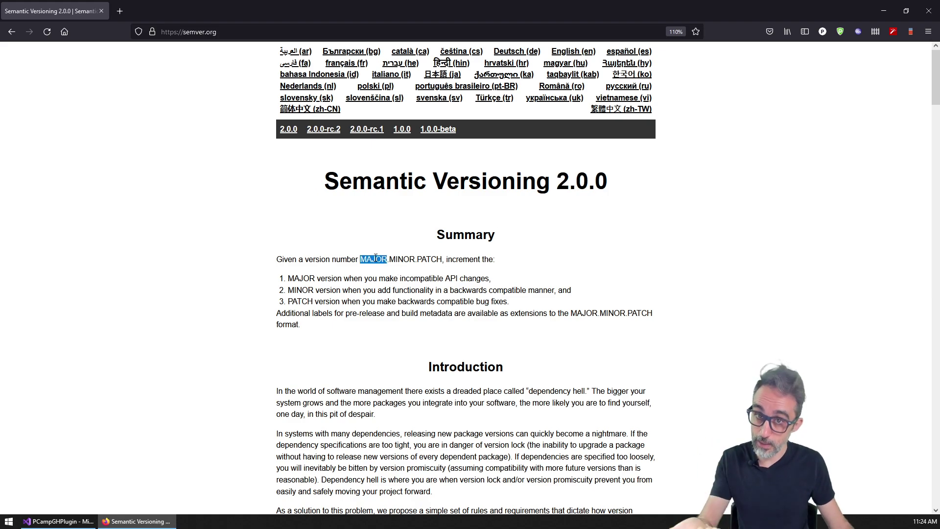
{"action": "double_click", "coordinate": [402, 259]}
{"action": "double_click", "coordinate": [429, 259]}
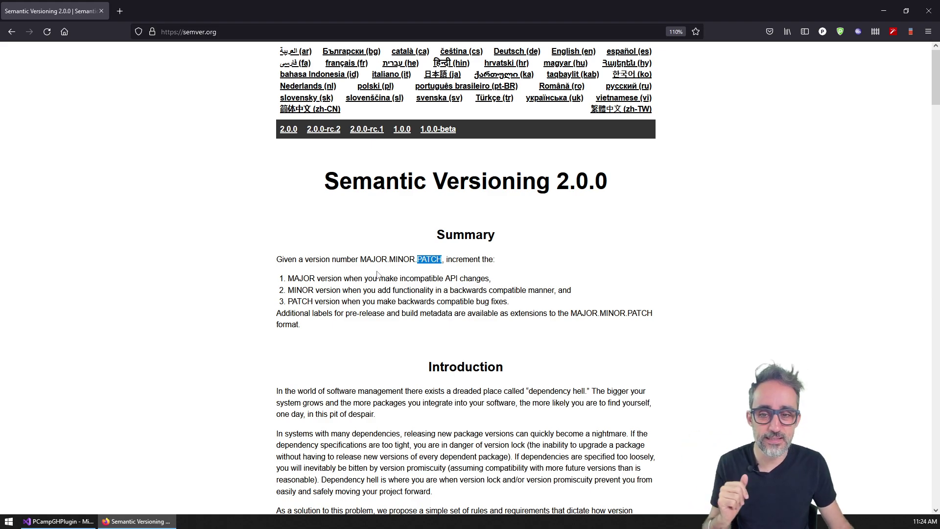
{"action": "double_click", "coordinate": [380, 259]}
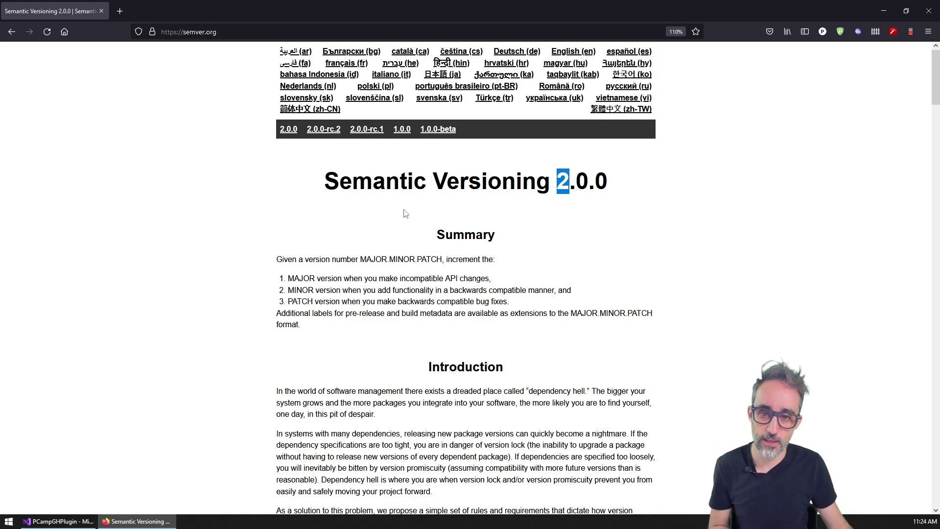
{"action": "double_click", "coordinate": [402, 259]}
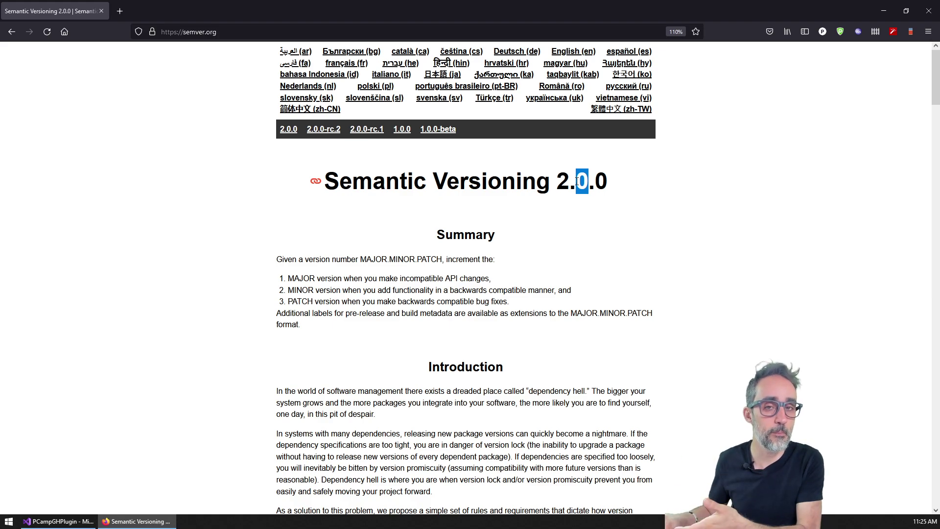
Highlight the patch digit of 2.0.0, then the 2.0 part of the title
{"action": "double_click", "coordinate": [601, 181]}
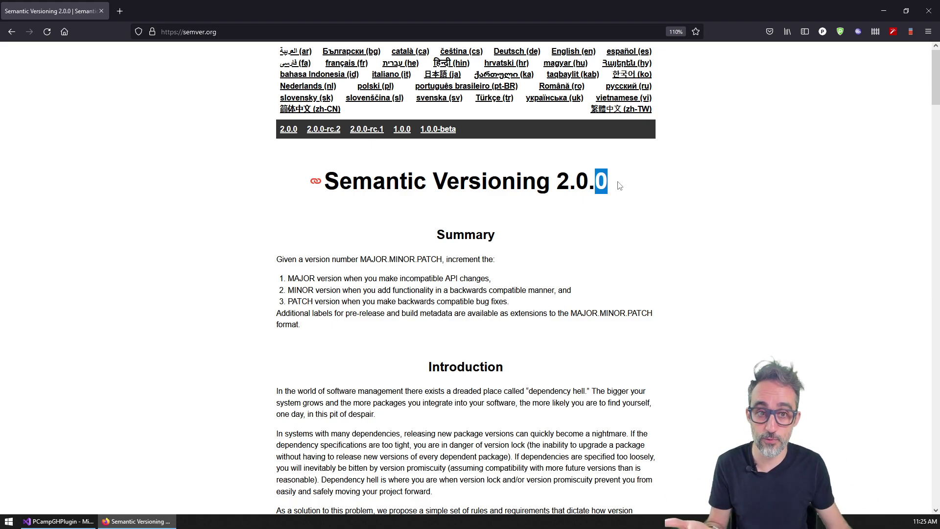
{"action": "left_click", "coordinate": [617, 185]}
{"action": "left_click_drag", "start_coordinate": [556, 182], "coordinate": [587, 182]}
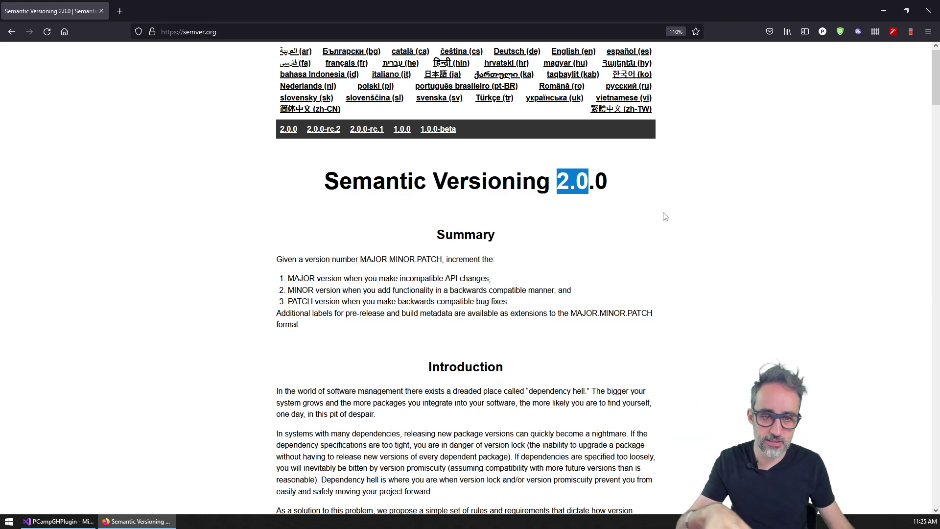
{"action": "scroll", "coordinate": [664, 216], "scroll_direction": "down", "scroll_amount": 3}
{"action": "scroll", "coordinate": [744, 206], "scroll_direction": "down", "scroll_amount": 3}
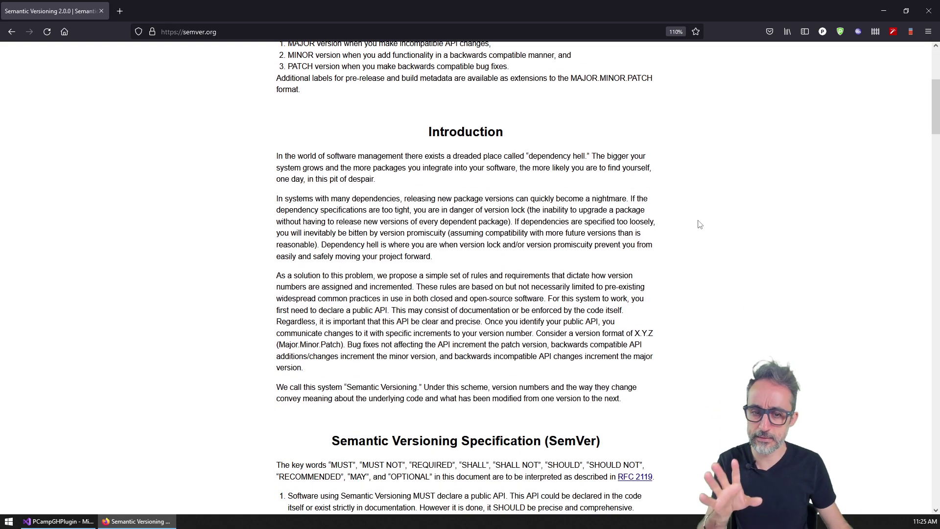
{"action": "scroll", "coordinate": [699, 224], "scroll_direction": "up", "scroll_amount": 3}
{"action": "scroll", "coordinate": [683, 228], "scroll_direction": "up", "scroll_amount": 3}
{"action": "scroll", "coordinate": [661, 230], "scroll_direction": "up", "scroll_amount": 2}
{"action": "scroll", "coordinate": [639, 231], "scroll_direction": "up", "scroll_amount": 2}
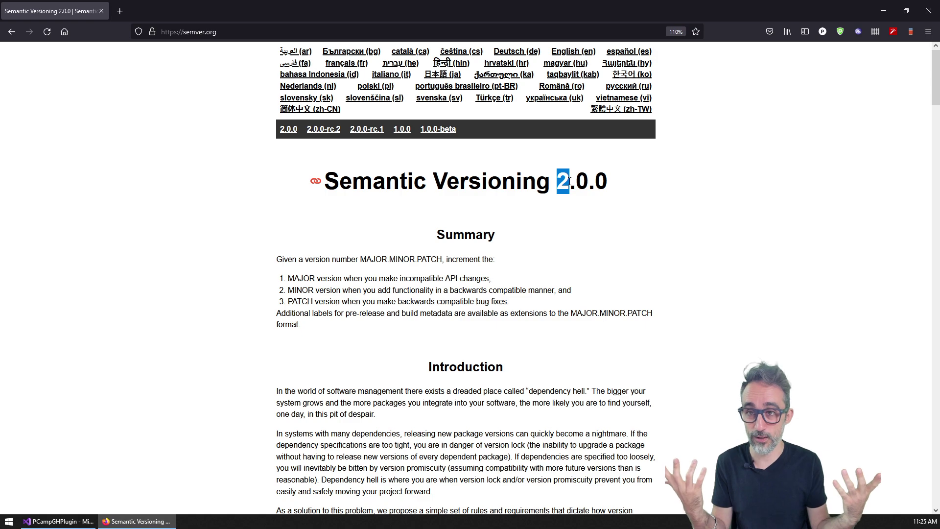
Hide the browser and place the cursor after SolveInstance's // Outputs comment
{"action": "left_click", "coordinate": [887, 10]}
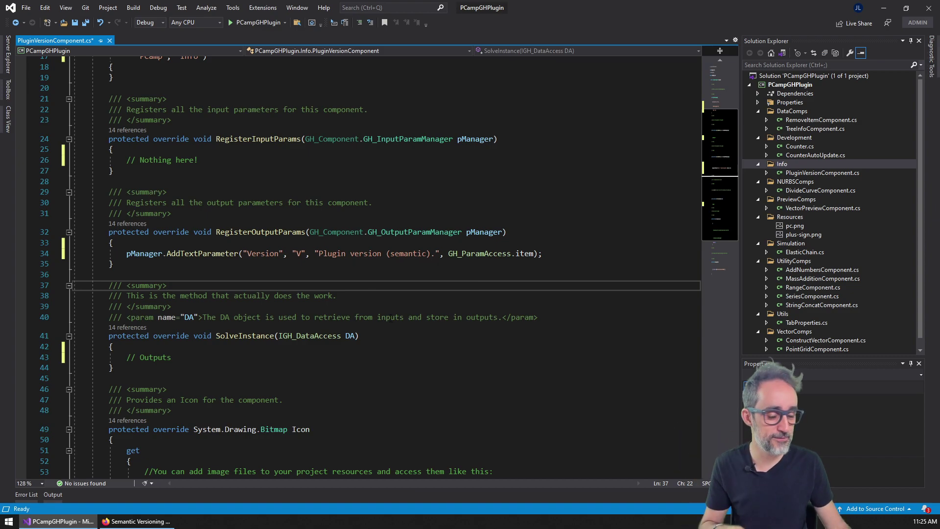
{"action": "scroll", "coordinate": [368, 294], "scroll_direction": "down", "scroll_amount": 3}
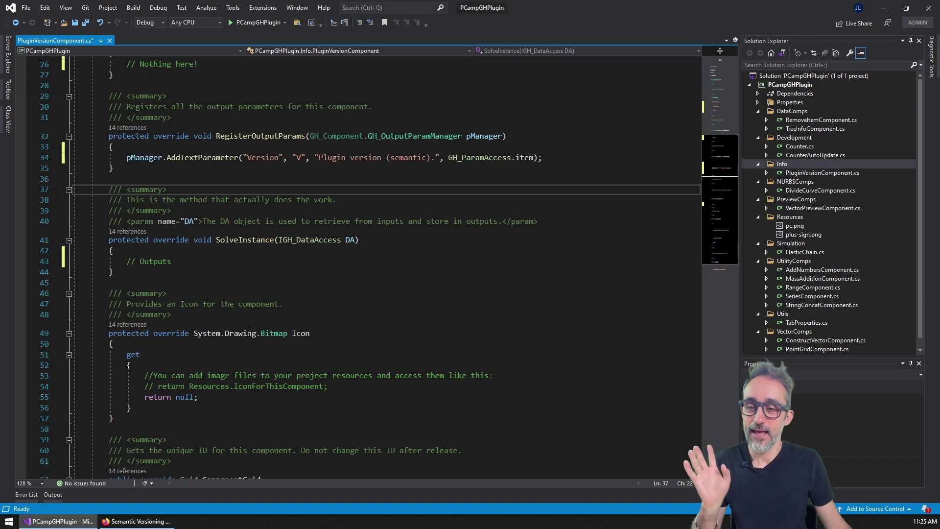
{"action": "left_click", "coordinate": [217, 263]}
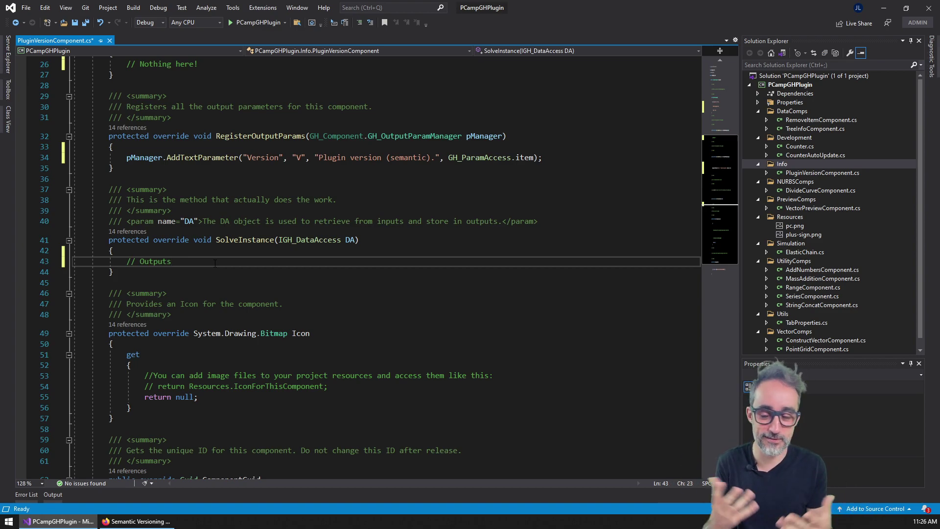
Add DA.SetData(0, "0.1.0"); below // Outputs and start debugging in Rhino
{"action": "key", "text": "Return"}
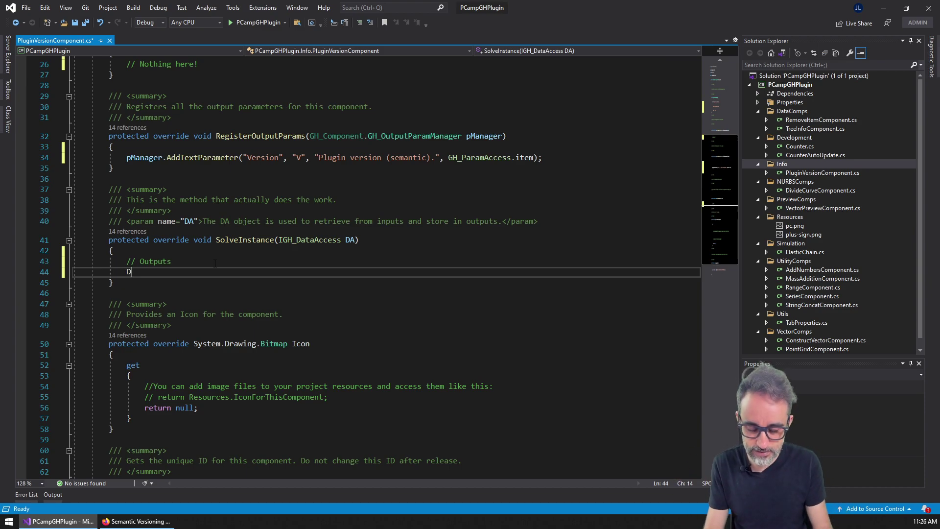
{"action": "type", "text": "A."}
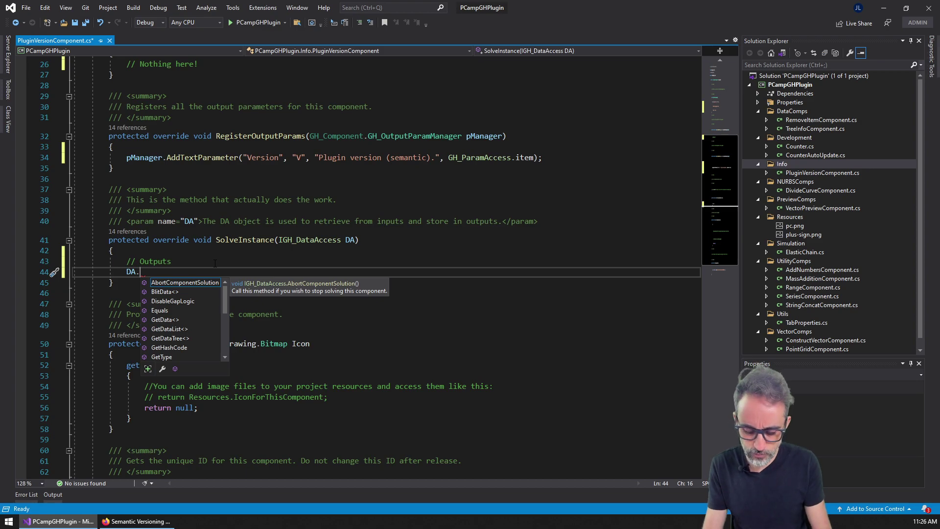
{"action": "type", "text": "SetData("}
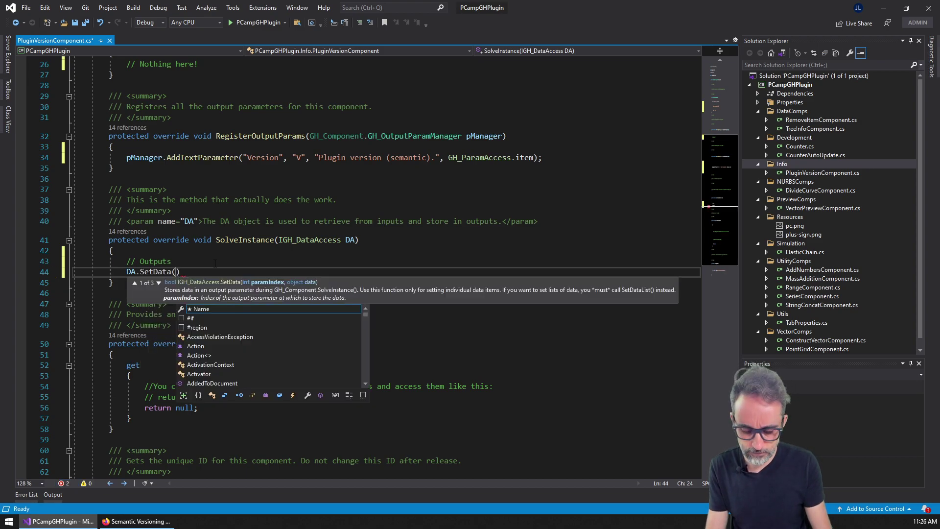
{"action": "type", "text": "0,"}
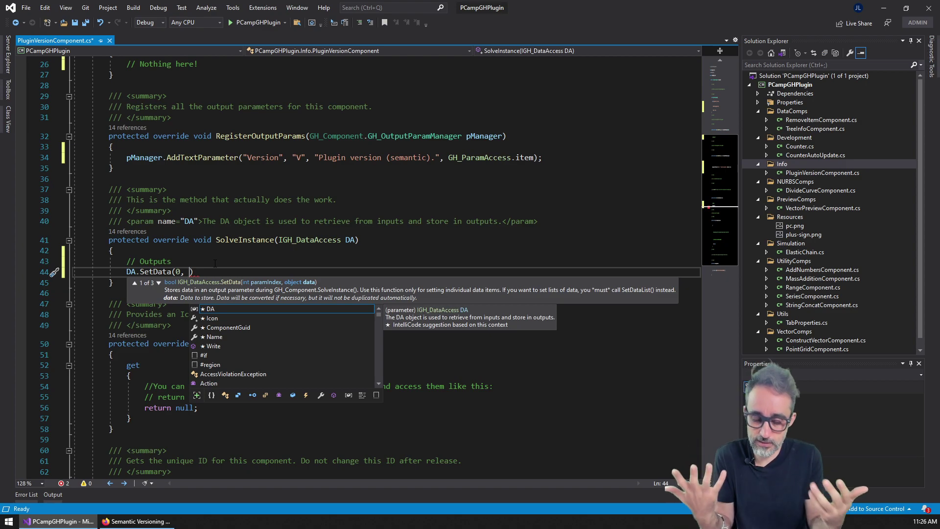
{"action": "type", "text": "\"0"}
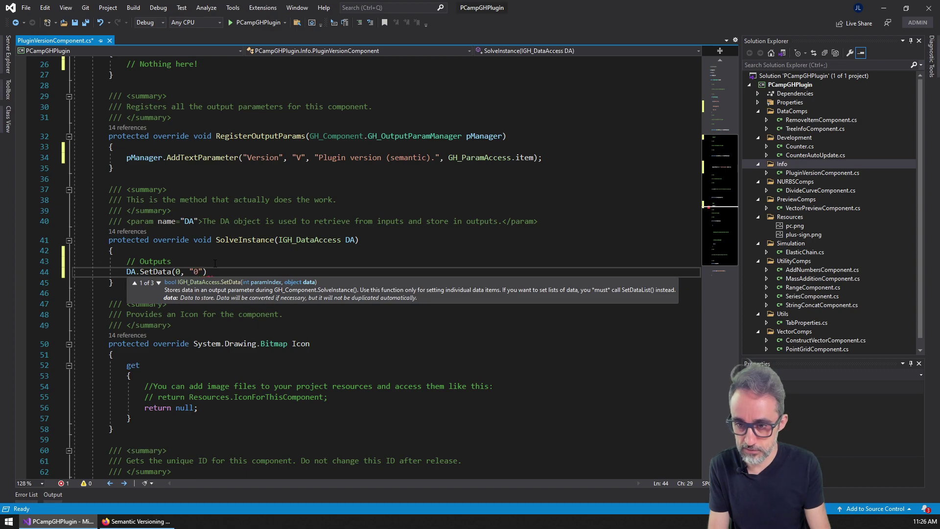
{"action": "type", "text": "\")"}
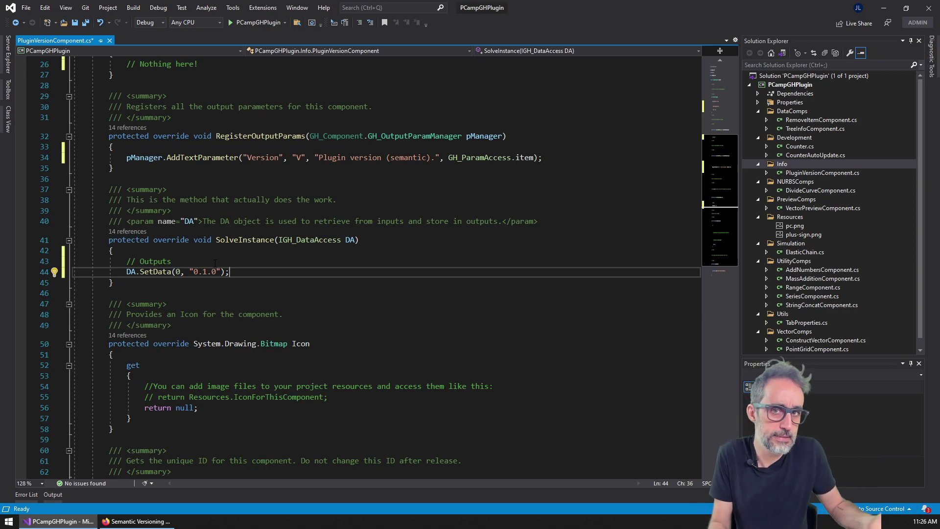
{"action": "left_click", "coordinate": [255, 23]}
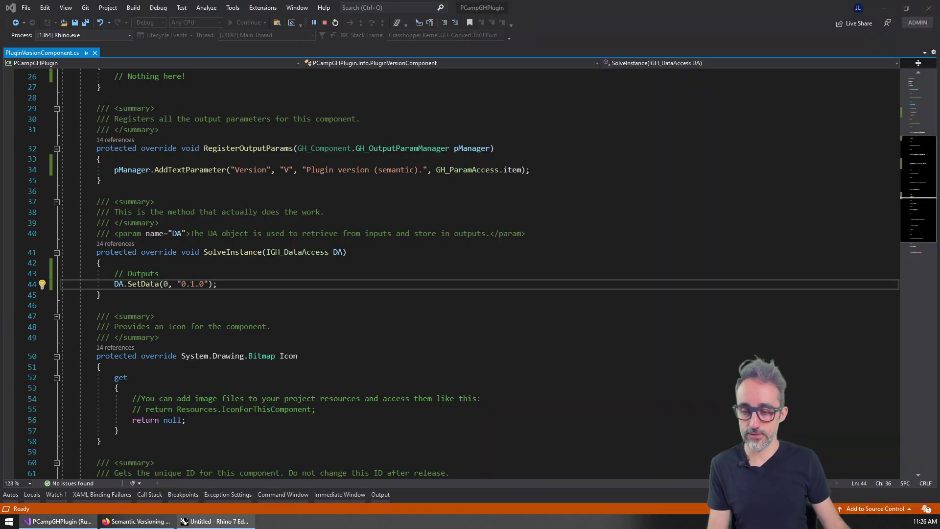
Accept opening components.3dm, close the event log, and show the PC components
{"action": "left_click", "coordinate": [213, 521]}
{"action": "left_click", "coordinate": [506, 299]}
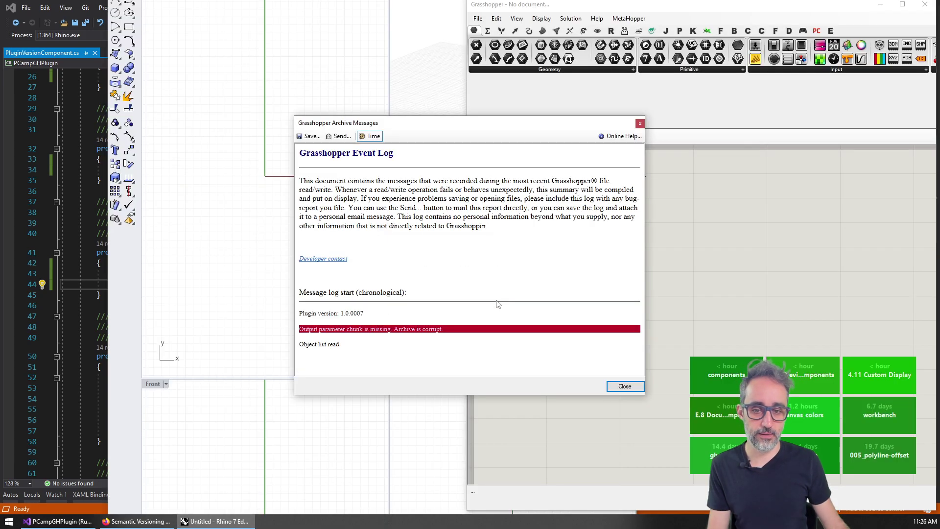
{"action": "left_click", "coordinate": [626, 387]}
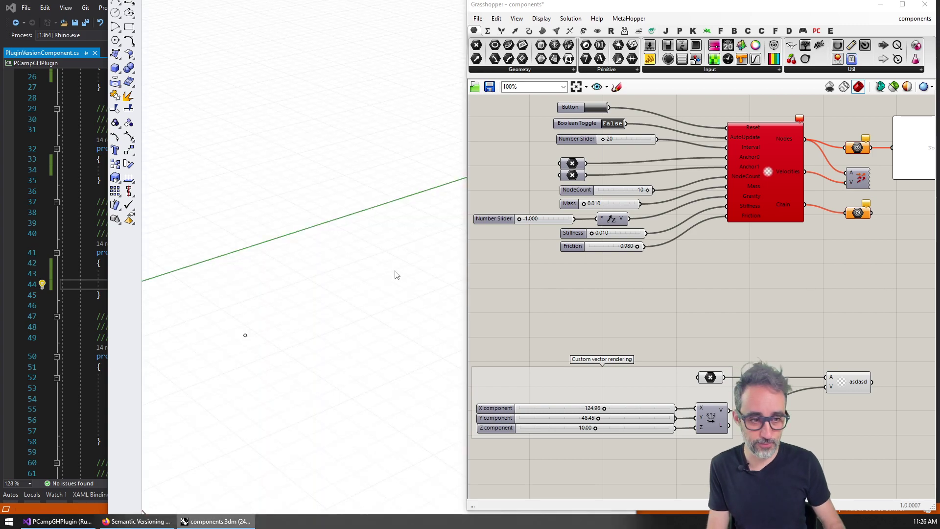
{"action": "left_click", "coordinate": [396, 275]}
{"action": "scroll", "coordinate": [740, 278], "scroll_direction": "down", "scroll_amount": 3}
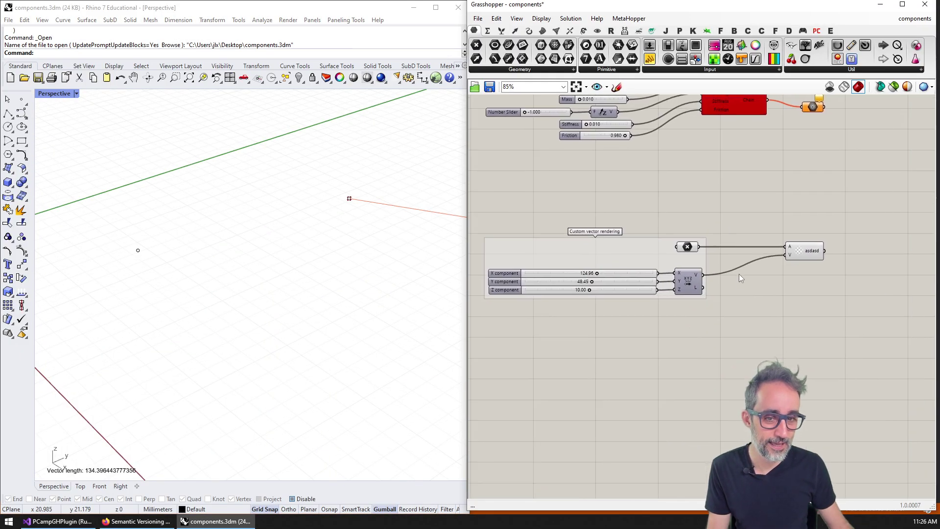
{"action": "left_click_drag", "start_coordinate": [814, 257], "coordinate": [771, 94]}
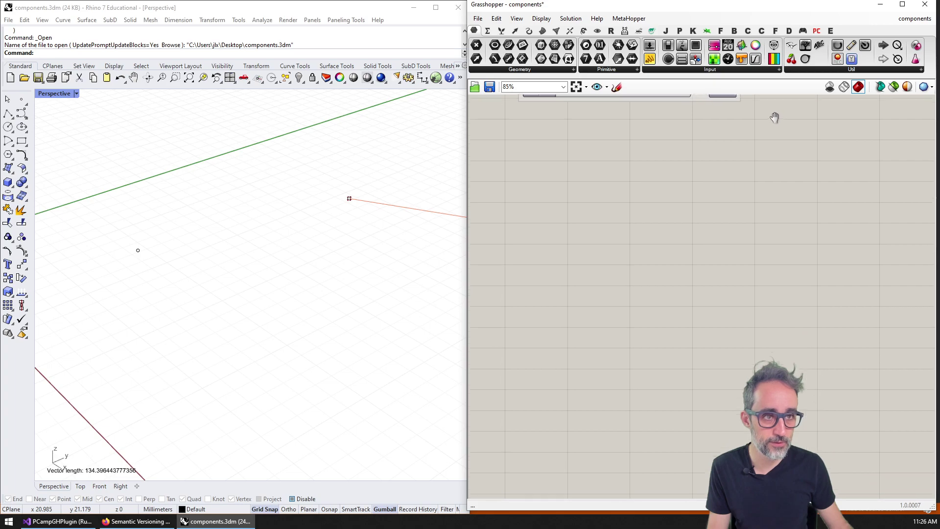
{"action": "left_click", "coordinate": [817, 31]}
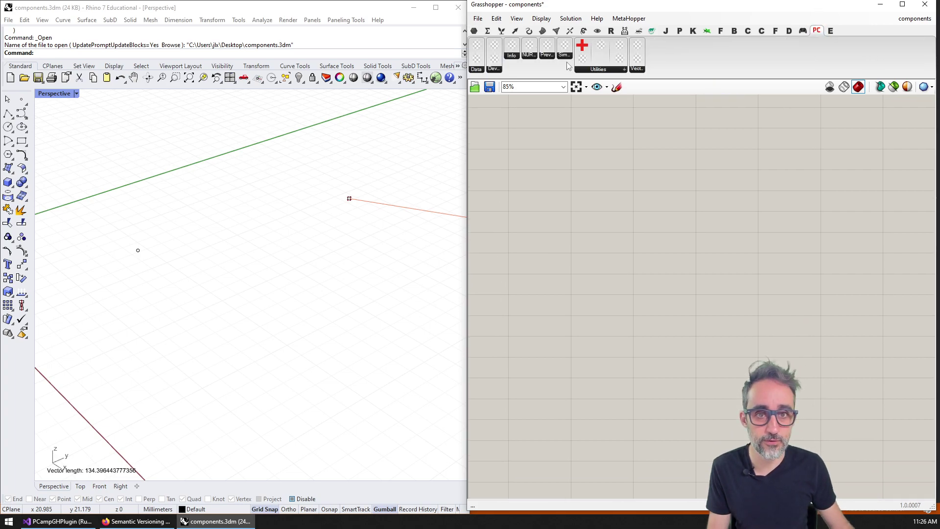
Place the Plugin Version component, add a searched Panel, and wire V into it
{"action": "mouse_move", "coordinate": [517, 58]}
{"action": "left_mouse_down"}
{"action": "mouse_move", "coordinate": [617, 235]}
{"action": "mouse_move", "coordinate": [860, 301]}
{"action": "left_mouse_up"}
{"action": "scroll", "coordinate": [859, 301], "scroll_direction": "up", "scroll_amount": 3}
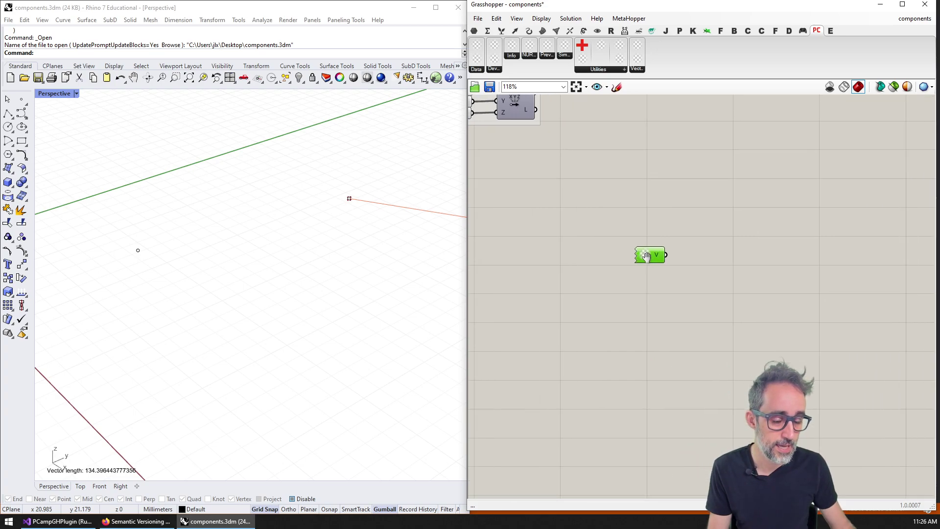
{"action": "double_click", "coordinate": [735, 250]}
{"action": "type", "text": "panel"}
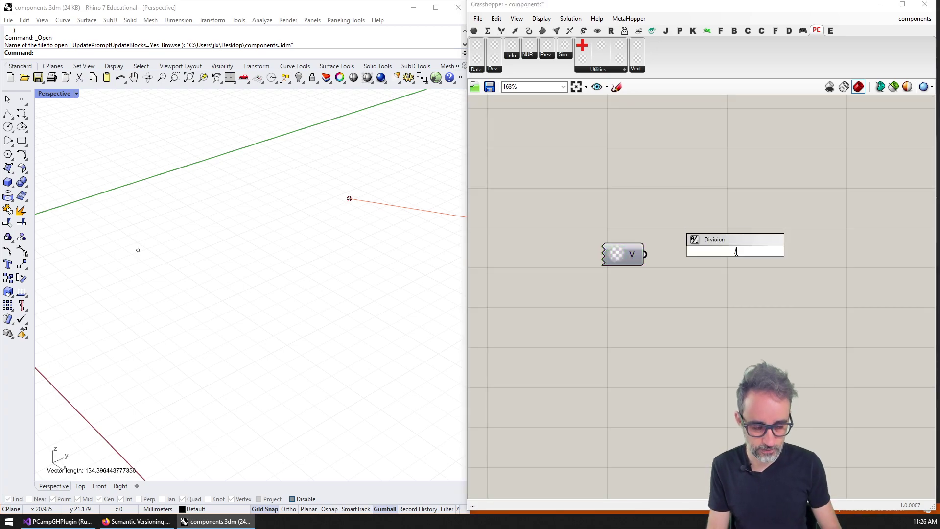
{"action": "key", "text": "Return"}
{"action": "left_click", "coordinate": [737, 255]}
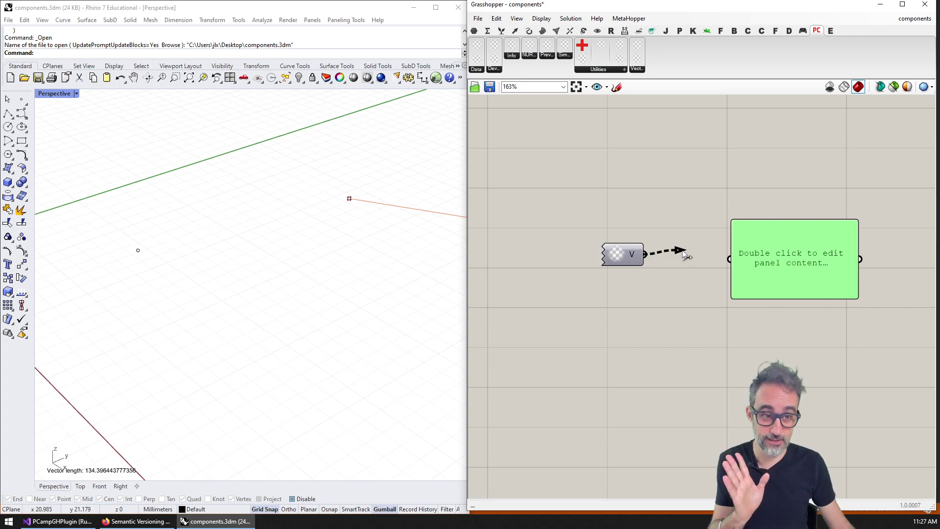
{"action": "left_click_drag", "start_coordinate": [685, 254], "coordinate": [729, 258]}
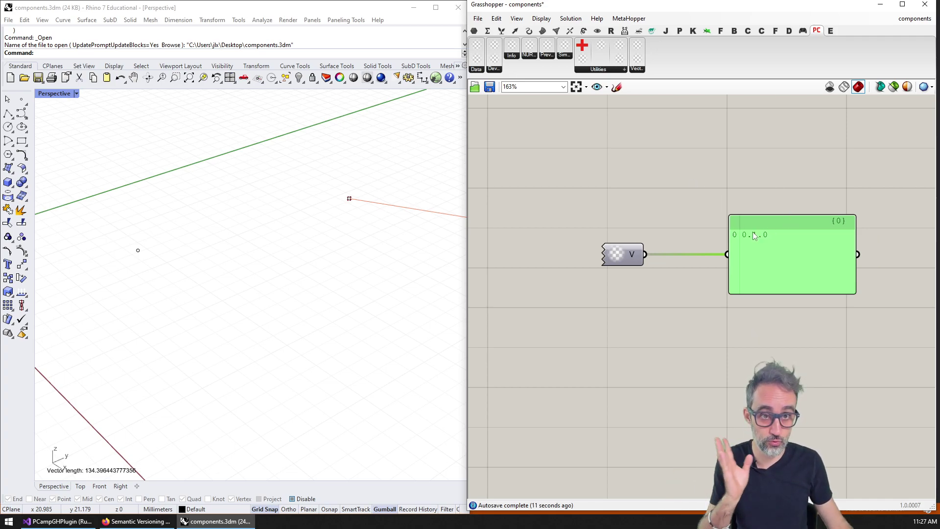
{"action": "left_click", "coordinate": [714, 176]}
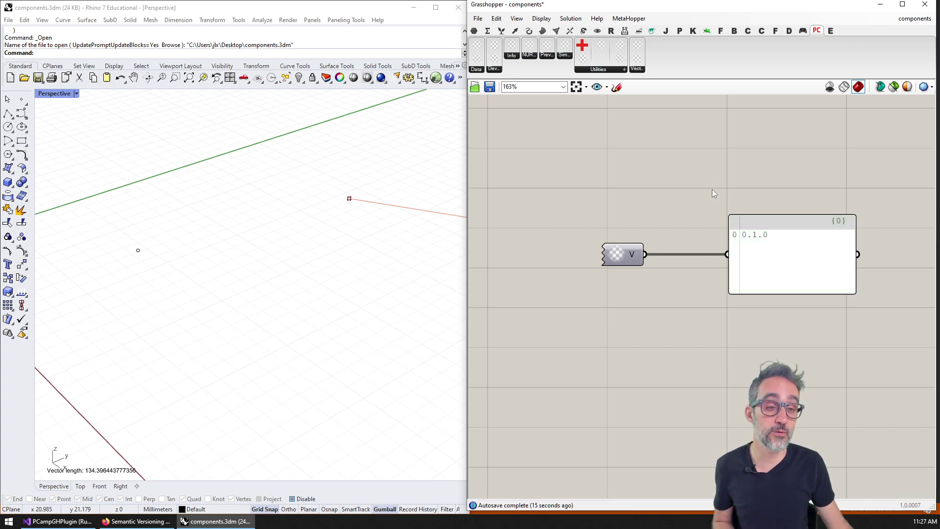
Highlight "0.1.0" in the code, then close the Grasshopper document, Grasshopper and Rhino
{"action": "key", "text": "alt+Tab"}
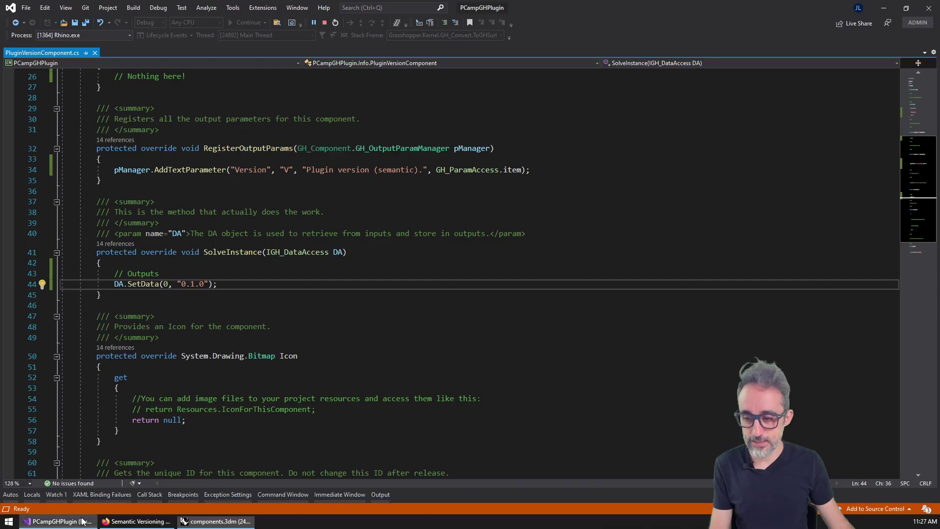
{"action": "double_click", "coordinate": [192, 284]}
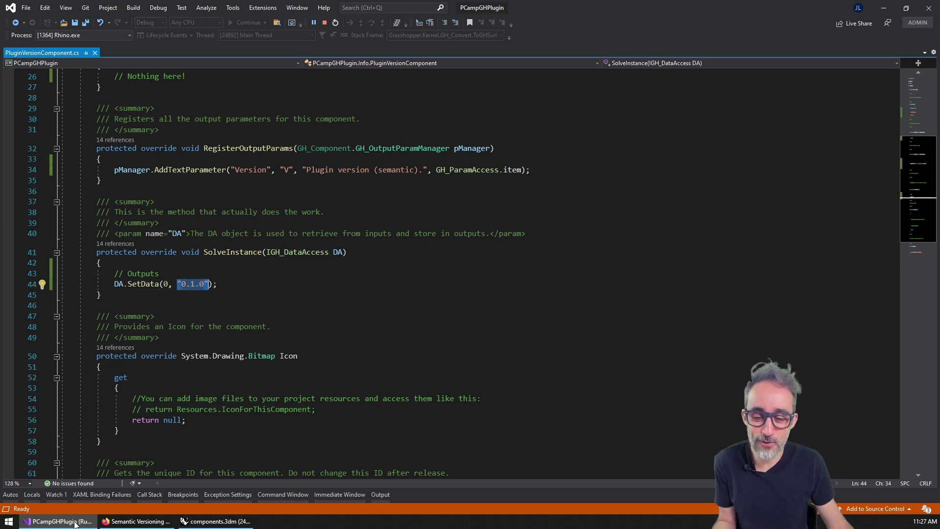
{"action": "left_click", "coordinate": [217, 521]}
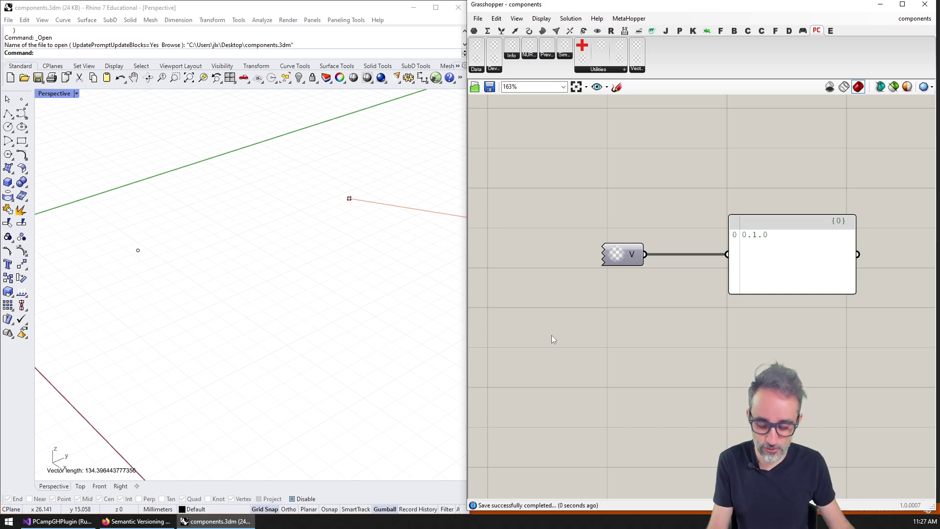
{"action": "key", "text": "ctrl+w"}
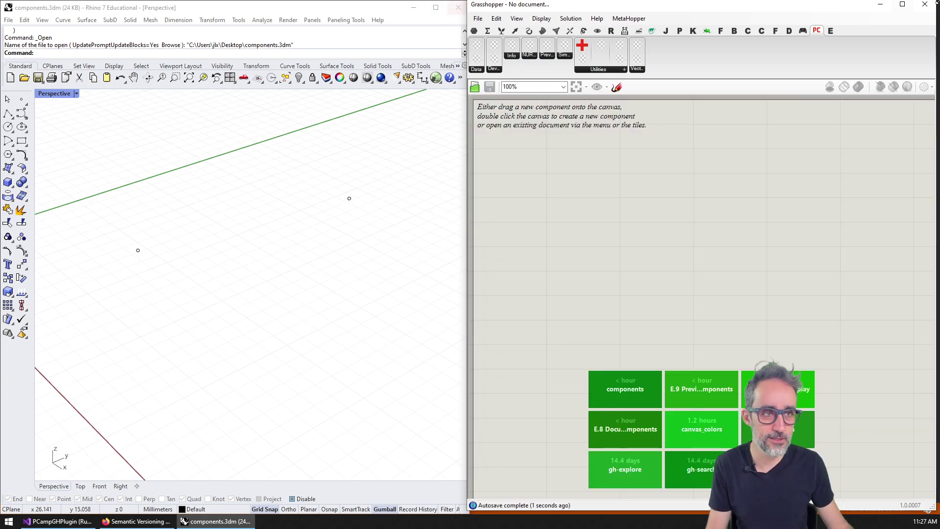
{"action": "left_click", "coordinate": [924, 6]}
{"action": "left_click", "coordinate": [458, 8]}
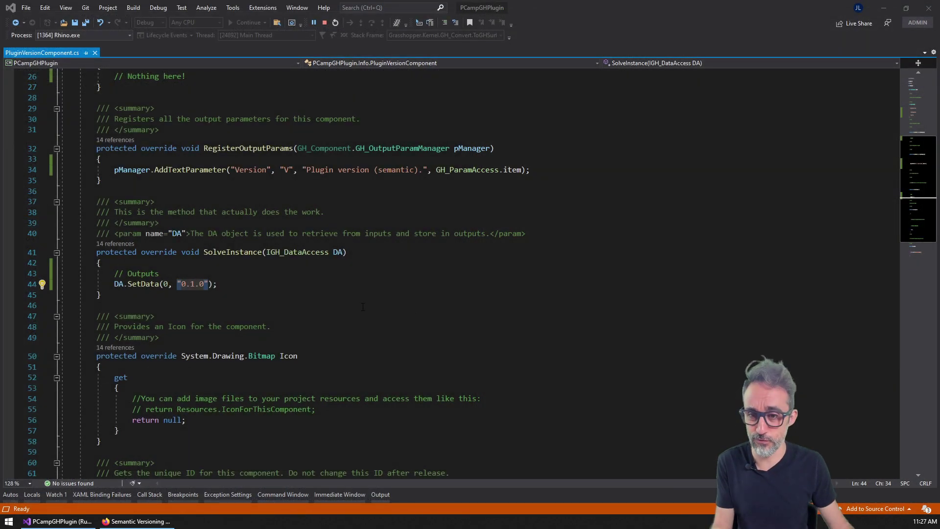
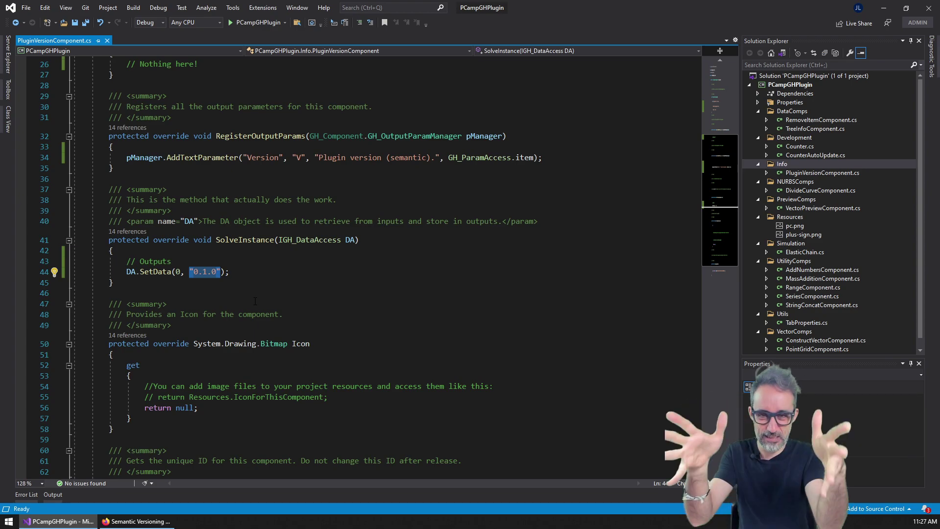
{"action": "scroll", "coordinate": [367, 257], "scroll_direction": "up", "scroll_amount": 3}
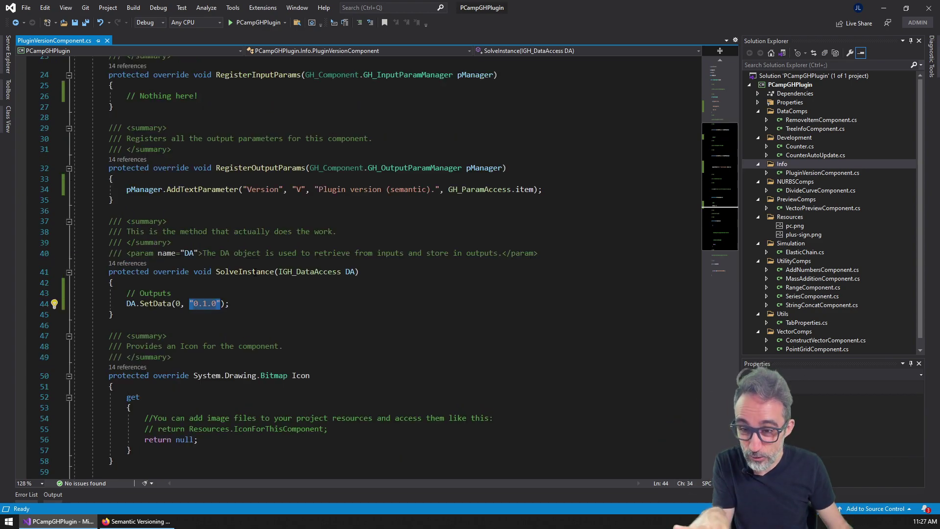
{"action": "left_click_drag", "start_coordinate": [216, 336], "coordinate": [114, 346]}
{"action": "scroll", "coordinate": [367, 257], "scroll_direction": "up", "scroll_amount": 5}
{"action": "scroll", "coordinate": [368, 257], "scroll_direction": "up", "scroll_amount": 3}
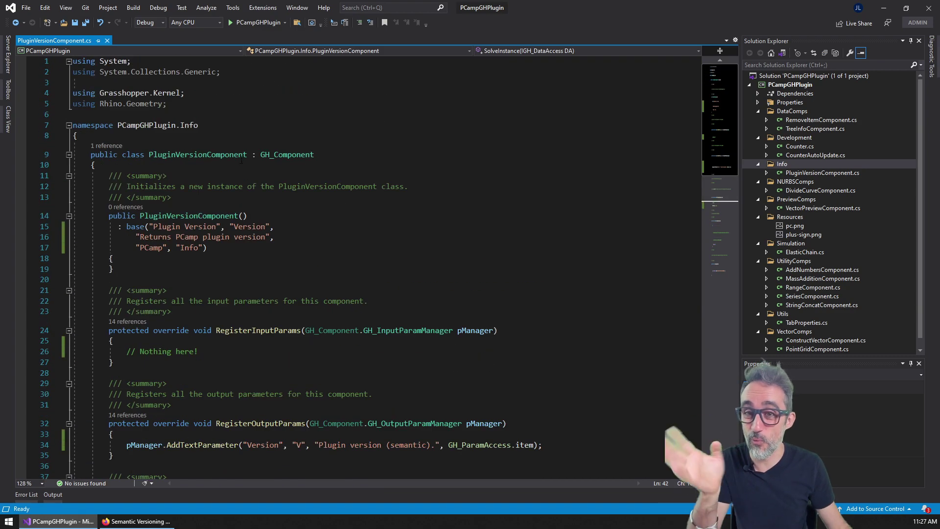
Highlight GH_Component, then open PCampGHPluginInfo.cs and select its class and base-class names
{"action": "double_click", "coordinate": [286, 155]}
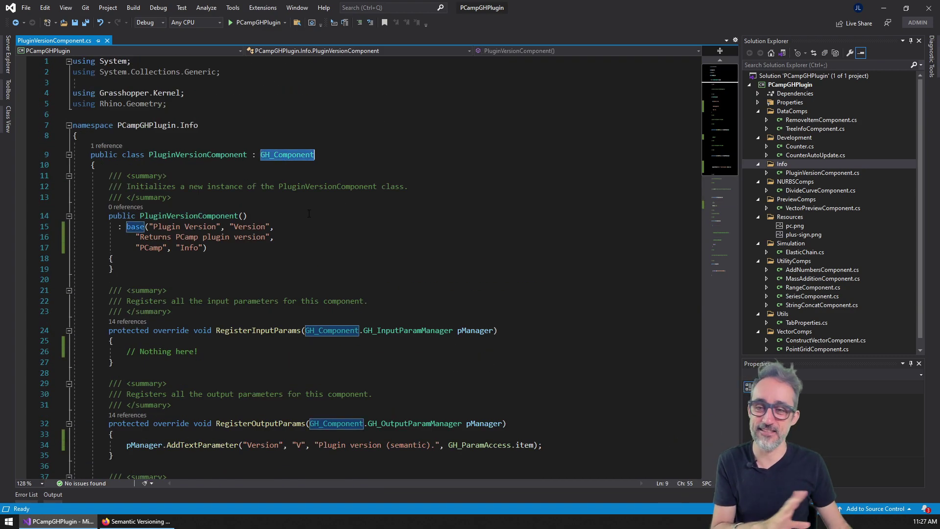
{"action": "scroll", "coordinate": [368, 257], "scroll_direction": "down", "scroll_amount": 2}
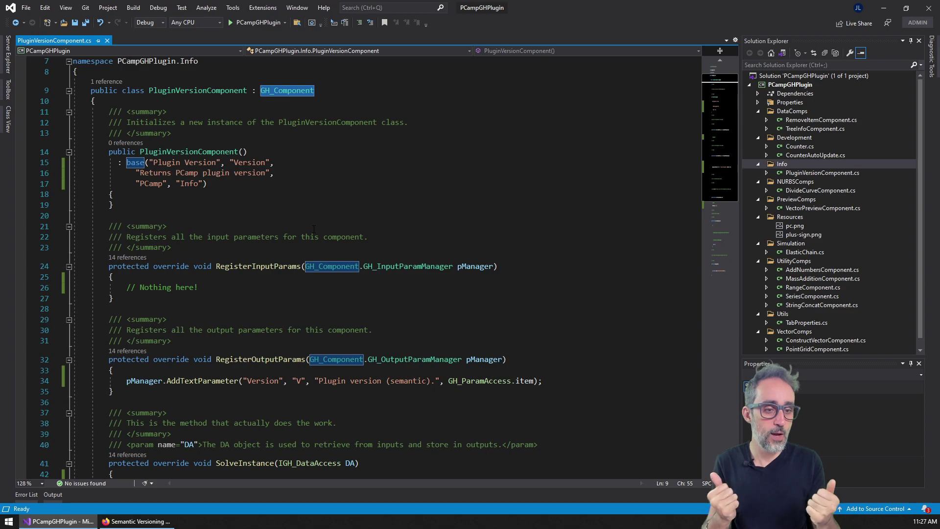
{"action": "scroll", "coordinate": [314, 230], "scroll_direction": "down", "scroll_amount": 3}
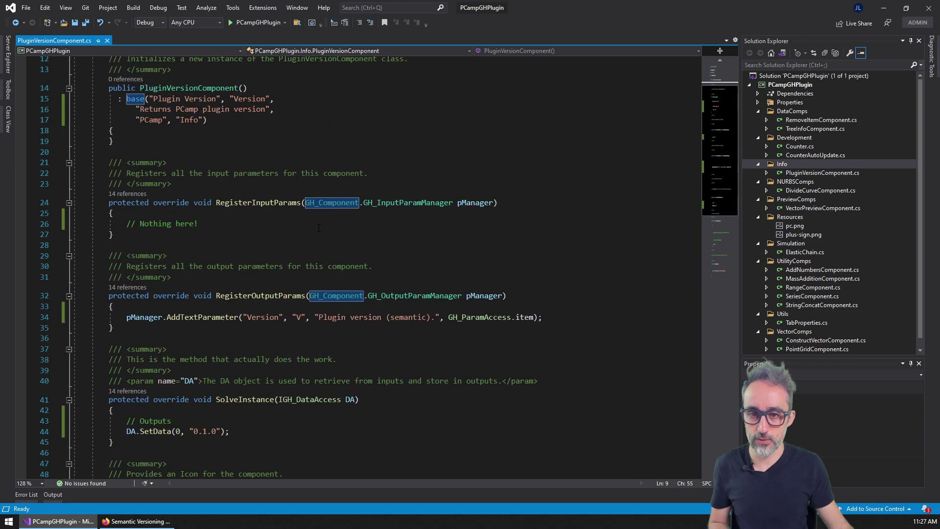
{"action": "scroll", "coordinate": [313, 230], "scroll_direction": "down", "scroll_amount": 2}
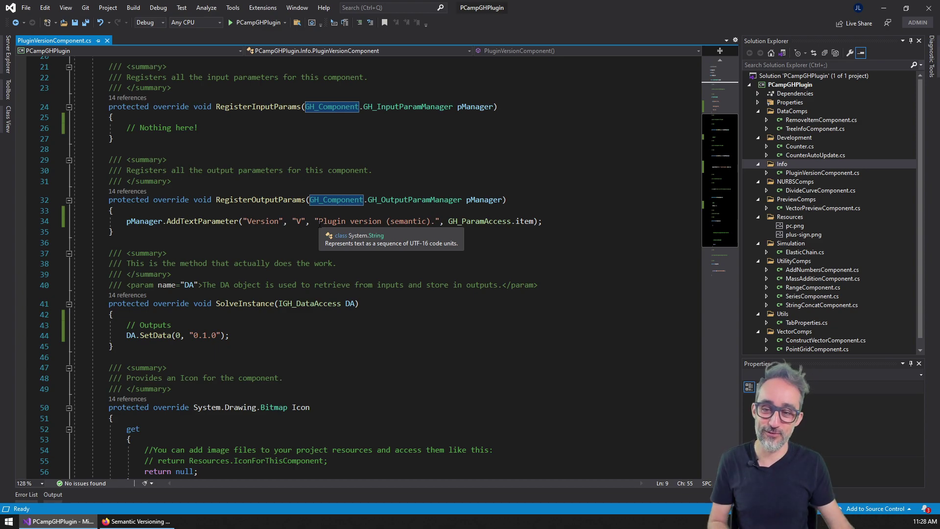
{"action": "scroll", "coordinate": [750, 260], "scroll_direction": "down", "scroll_amount": 1}
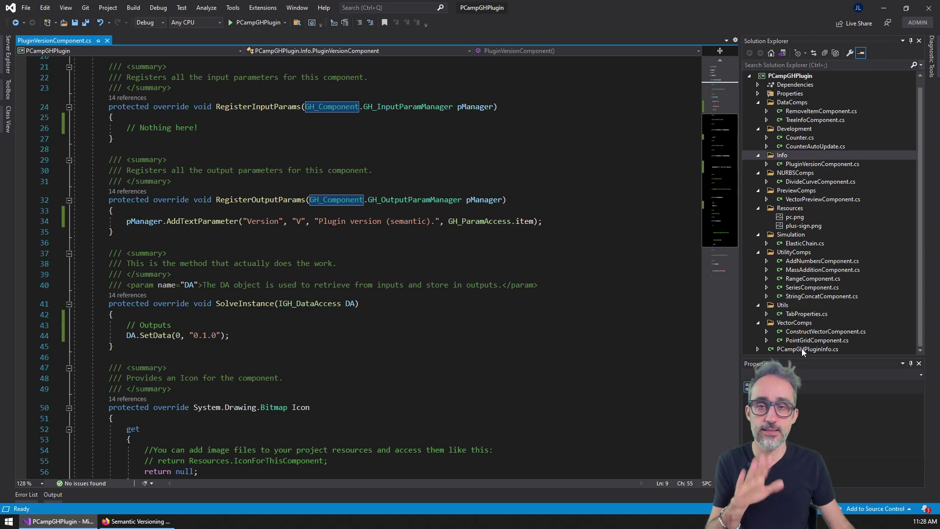
{"action": "double_click", "coordinate": [802, 348]}
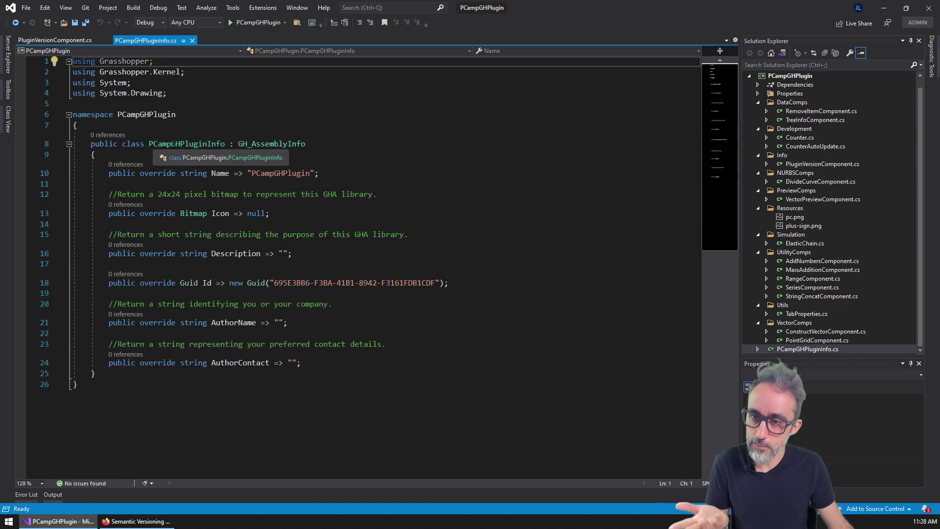
{"action": "double_click", "coordinate": [186, 143]}
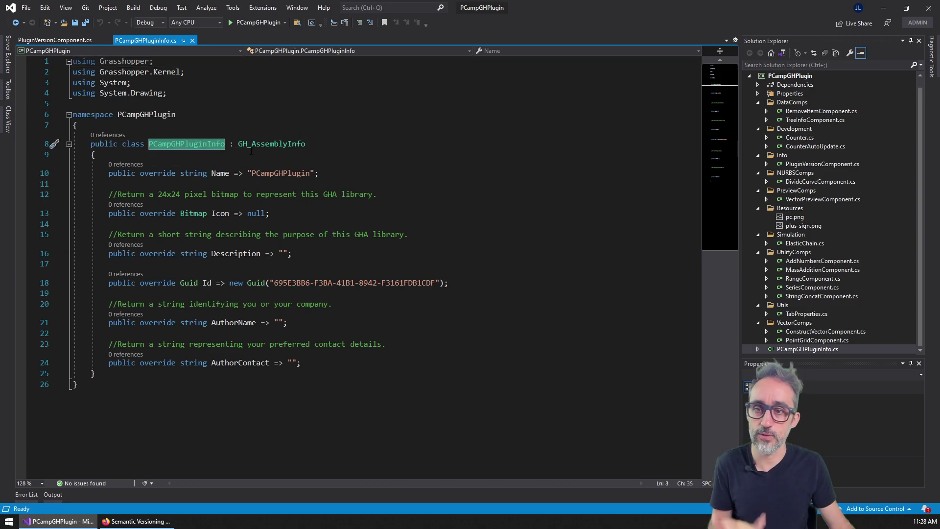
{"action": "double_click", "coordinate": [271, 143]}
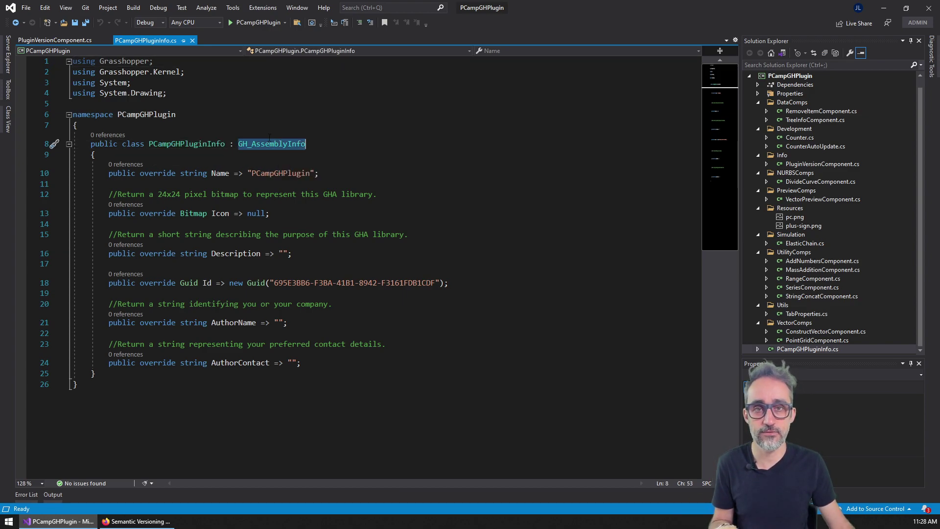
Review the Name, Icon, Description, AuthorName and AuthorContact properties
{"action": "left_click", "coordinate": [374, 173]}
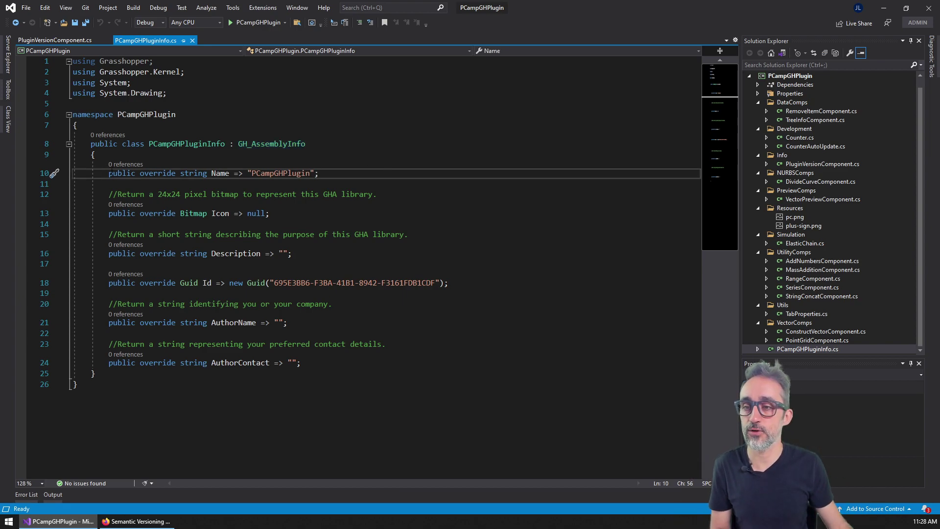
{"action": "key", "text": "shift+Down"}
{"action": "key", "text": "shift+Down"}
{"action": "key", "text": "shift+Down"}
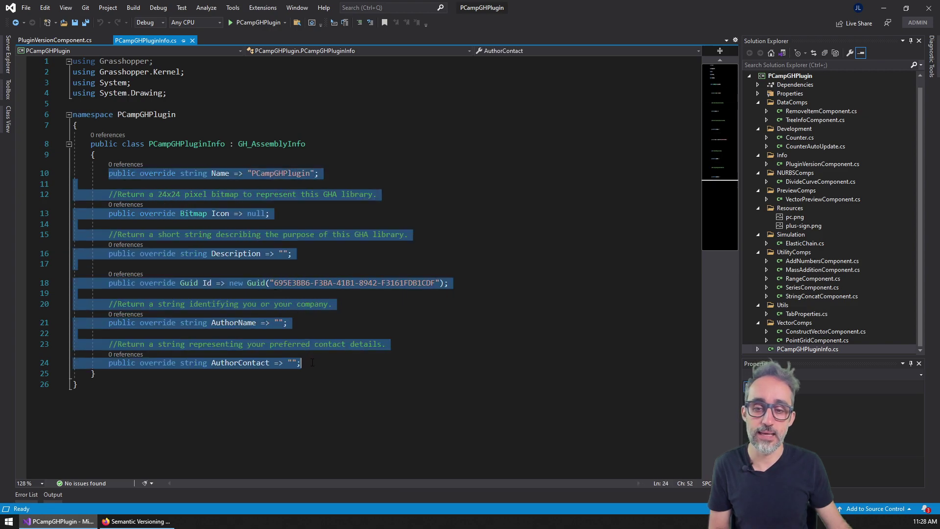
{"action": "left_click", "coordinate": [312, 362]}
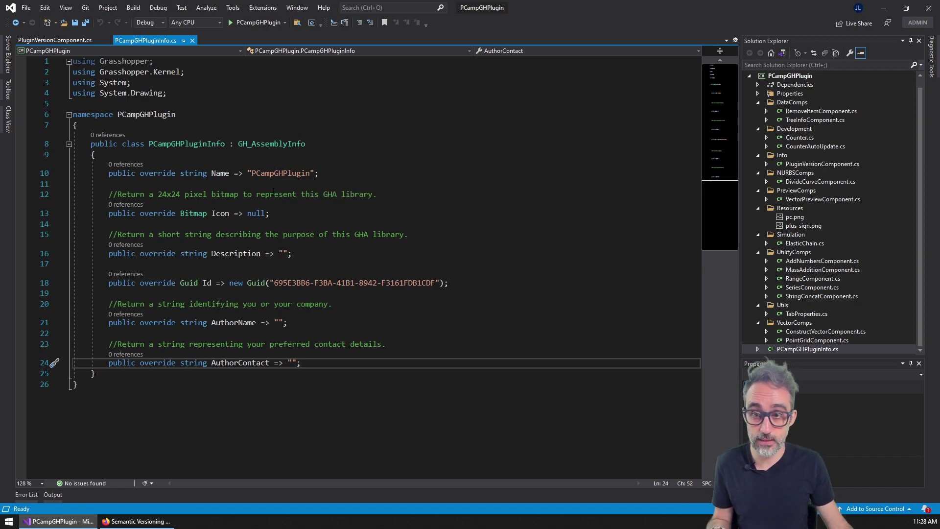
{"action": "double_click", "coordinate": [220, 173]}
{"action": "double_click", "coordinate": [219, 212]}
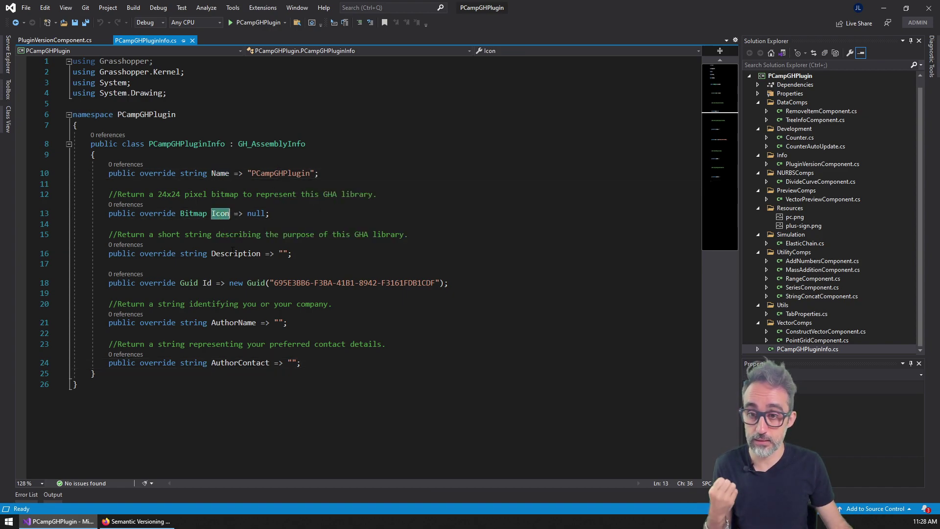
{"action": "double_click", "coordinate": [233, 254]}
{"action": "double_click", "coordinate": [234, 322]}
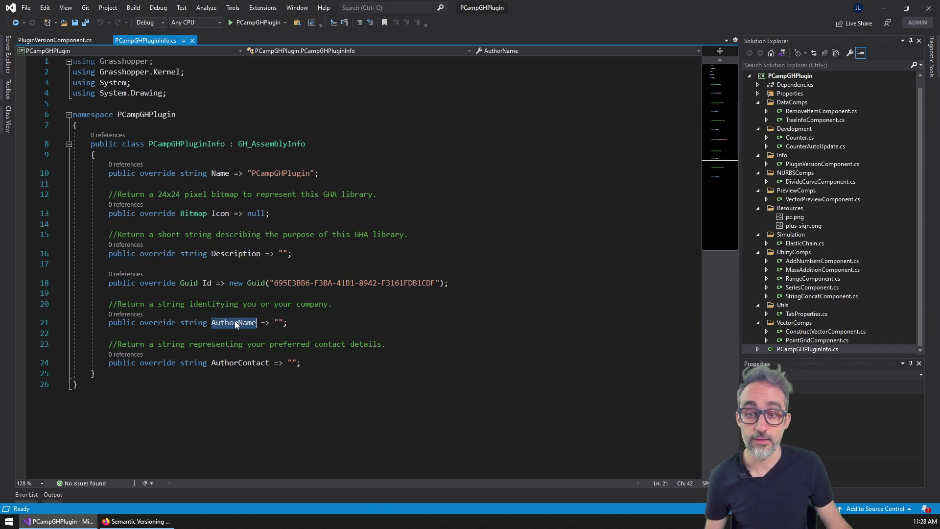
{"action": "double_click", "coordinate": [241, 362]}
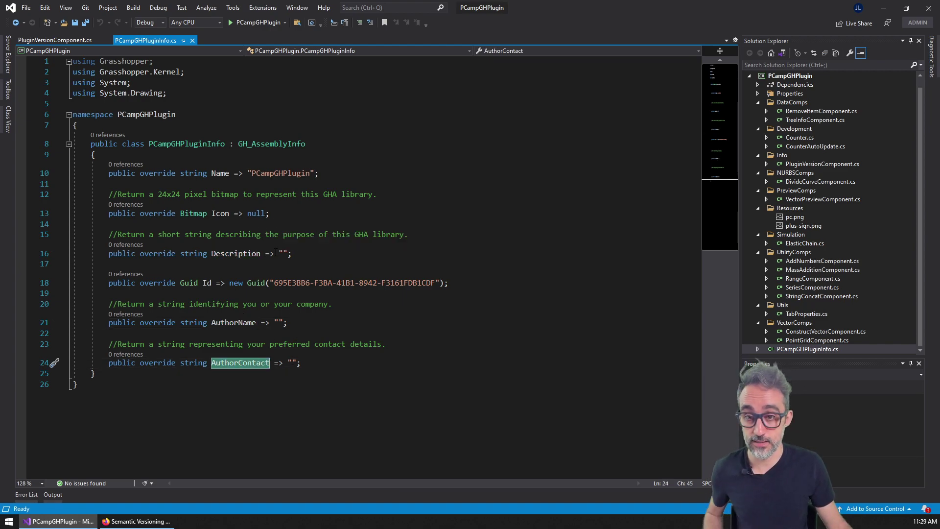
Enter 'A general toolbox of components to do stuff, mostly for educational purposes.' as the Description
{"action": "left_click", "coordinate": [321, 256]}
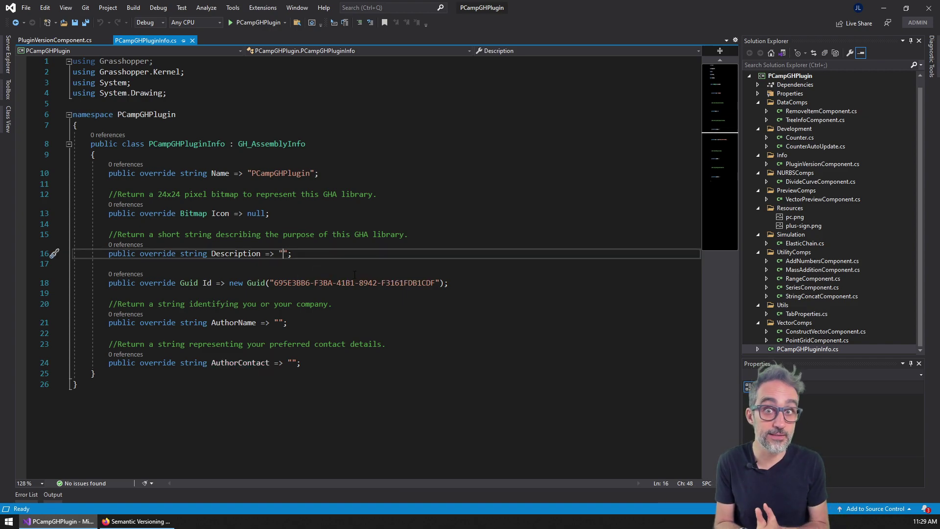
{"action": "type", "text": "A ge"}
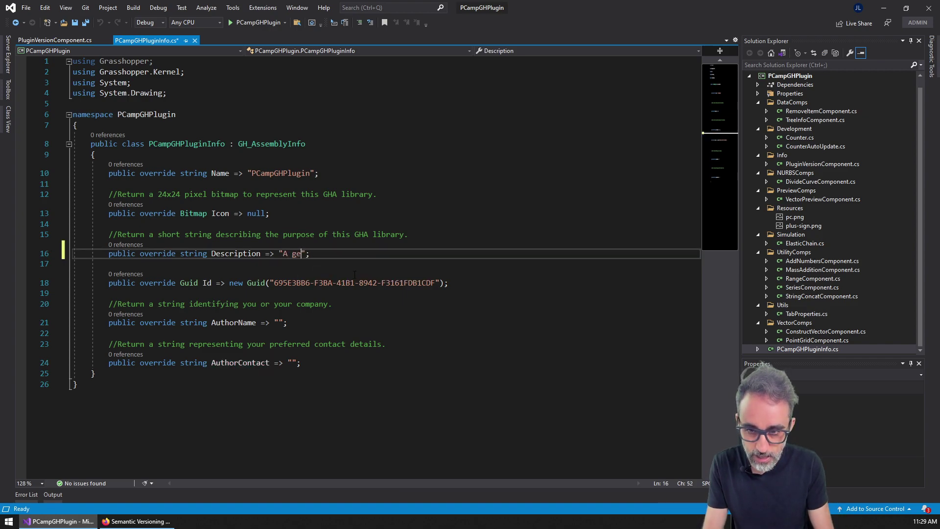
{"action": "type", "text": "neral toolbox of "}
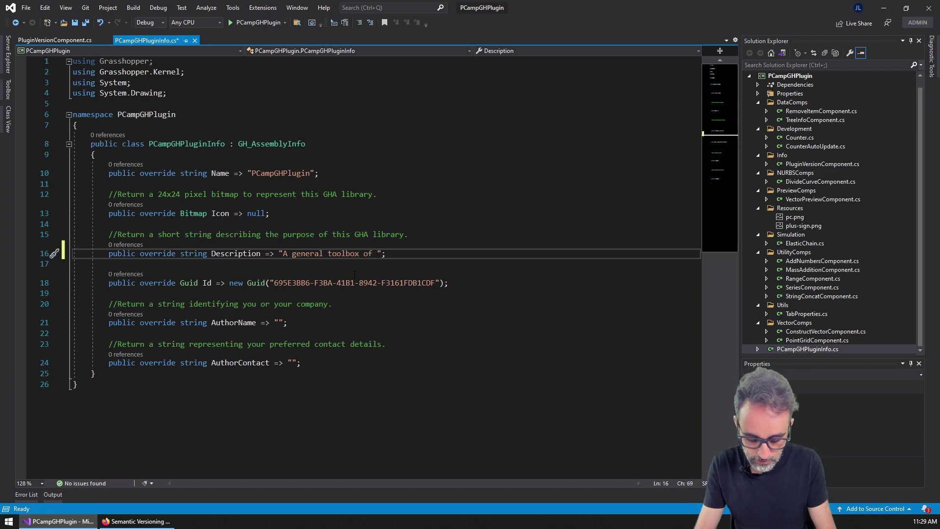
{"action": "type", "text": "components "}
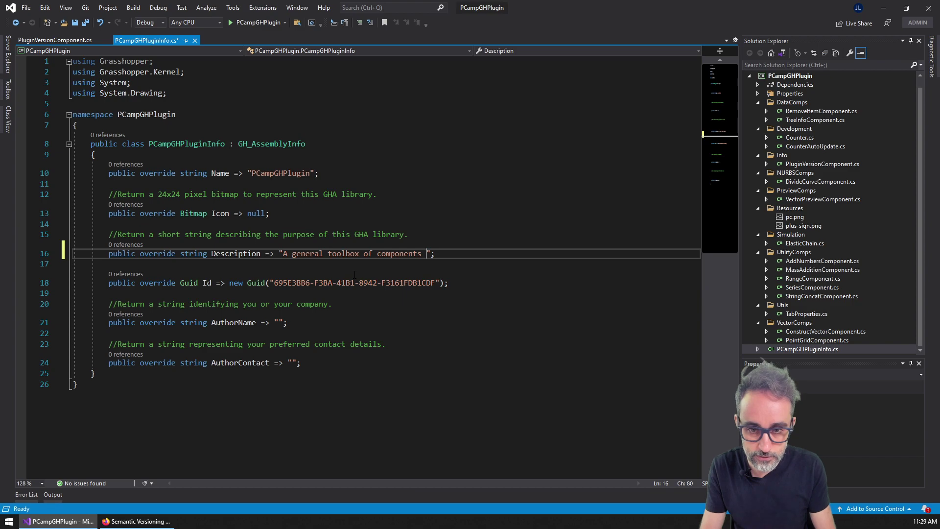
{"action": "type", "text": "o do "}
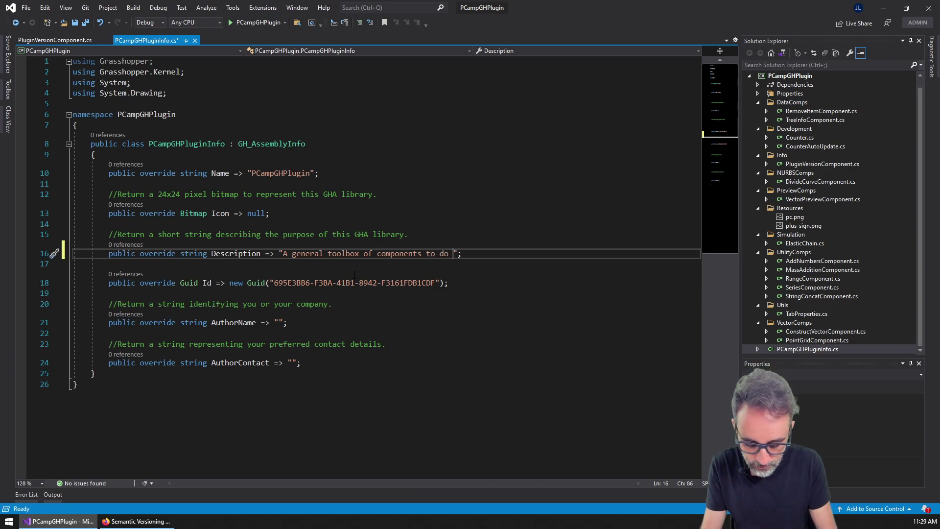
{"action": "type", "text": "tly "}
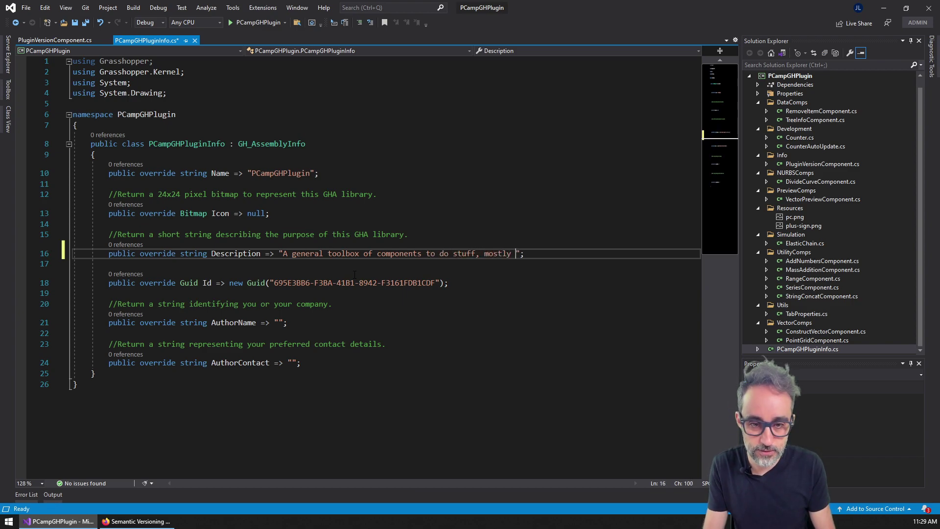
{"action": "type", "text": "ato"}
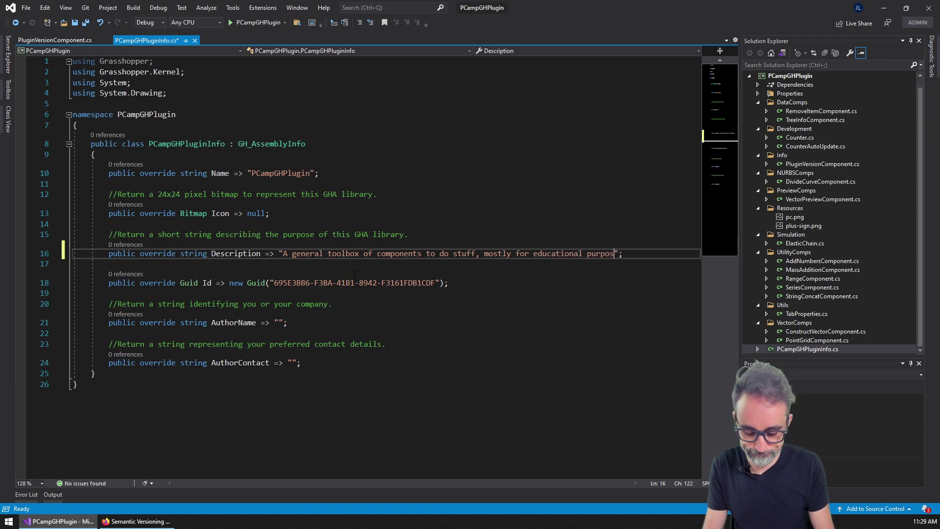
{"action": "key", "text": "BackSpace"}
{"action": "key", "text": "BackSpace"}
{"action": "type", "text": "es"}
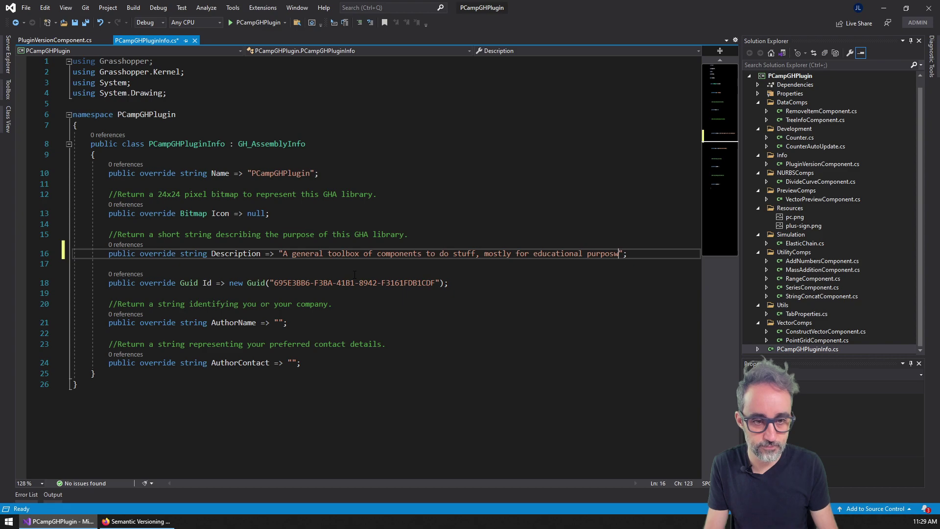
{"action": "type", "text": "."}
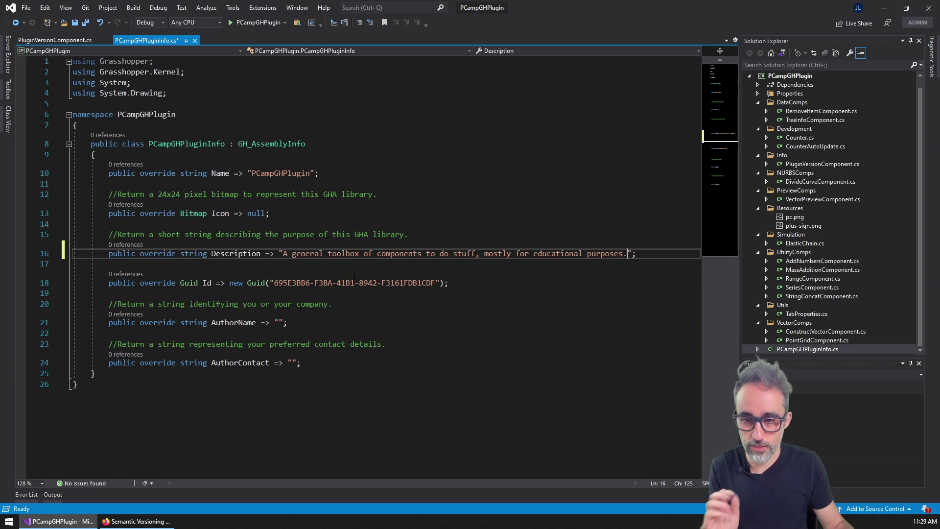
{"action": "left_click", "coordinate": [279, 323]}
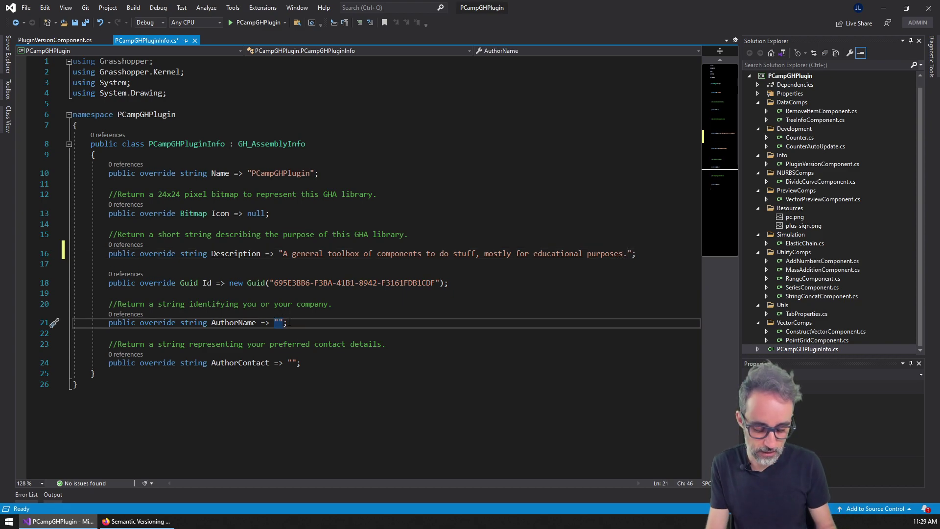
{"action": "type", "text": "Jose Luis Gar"}
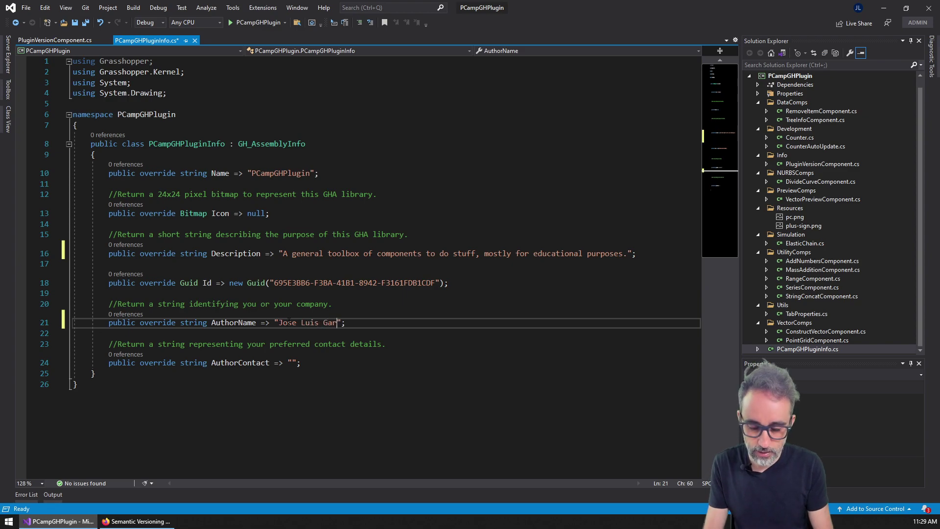
{"action": "type", "text": "cia del CAstillo"}
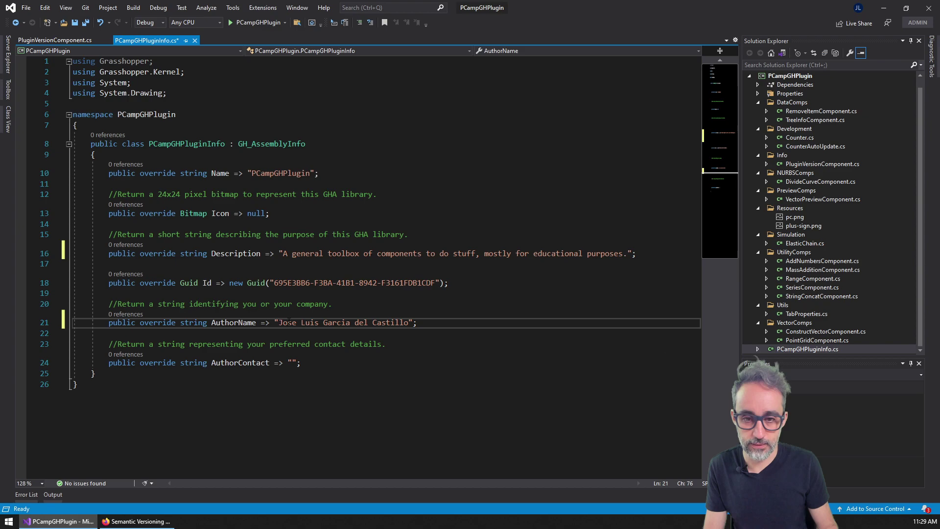
{"action": "type", "text": "@ ParametriCamp"}
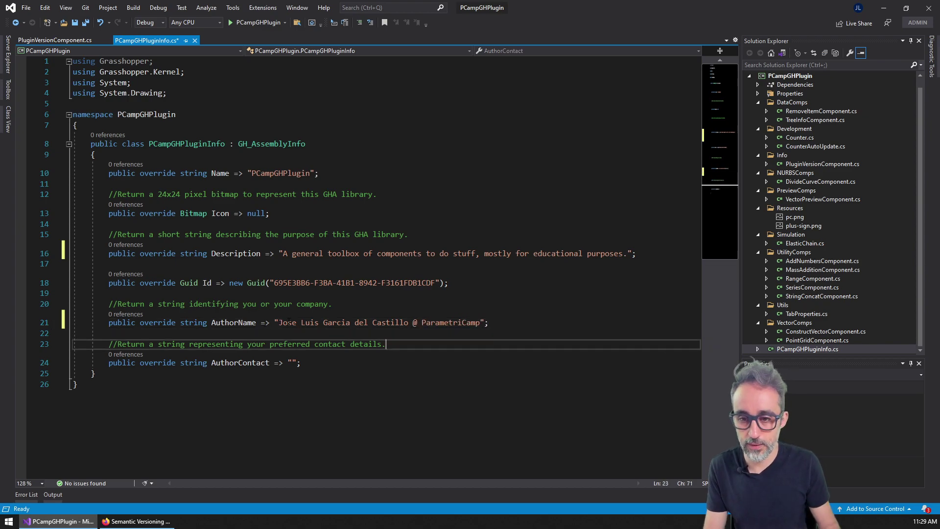
{"action": "left_click", "coordinate": [297, 363]}
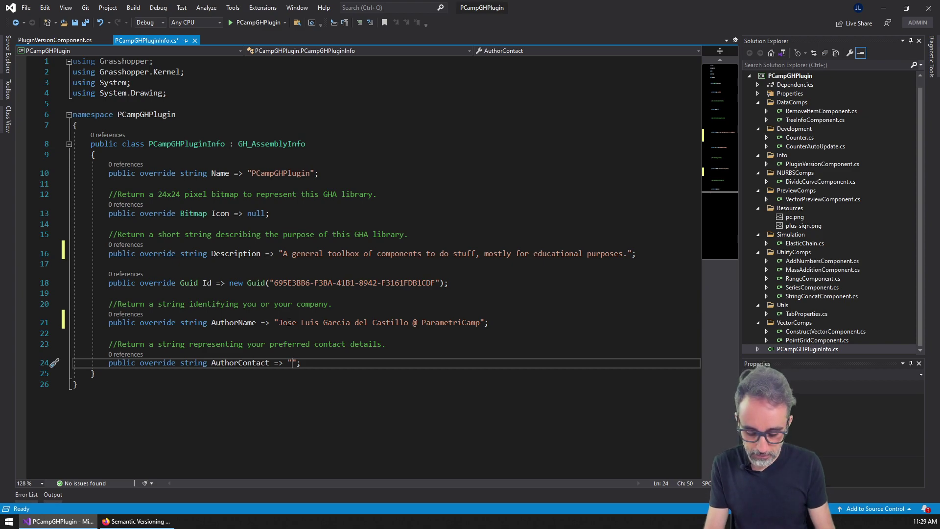
{"action": "type", "text": "http://"}
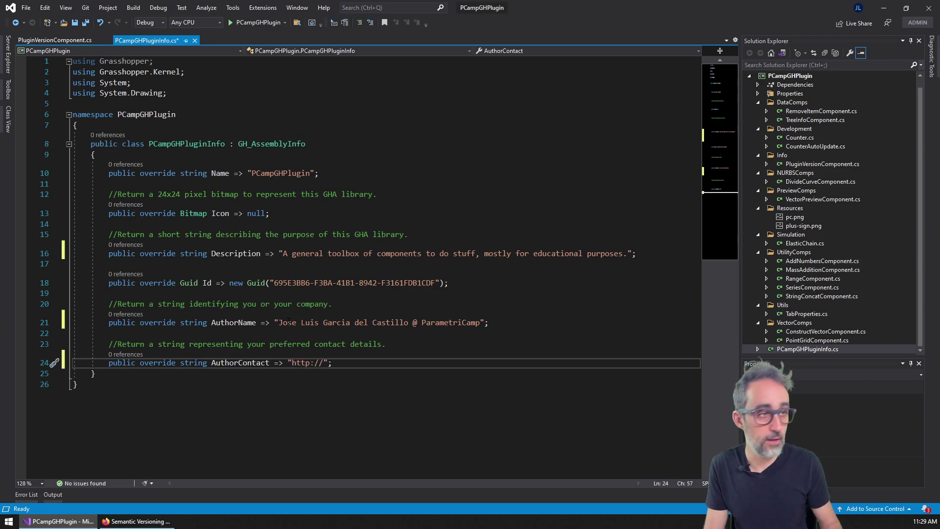
{"action": "type", "text": "youtube.com/Par"}
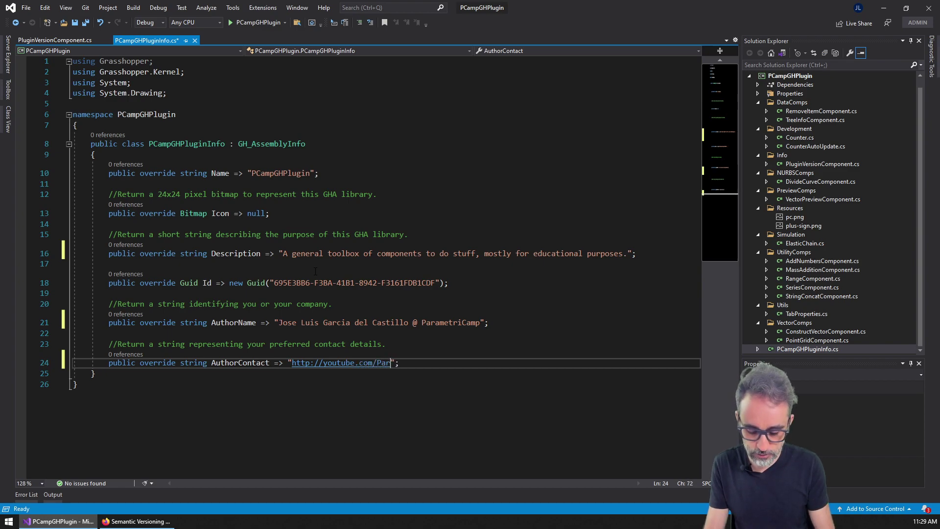
{"action": "type", "text": "p"}
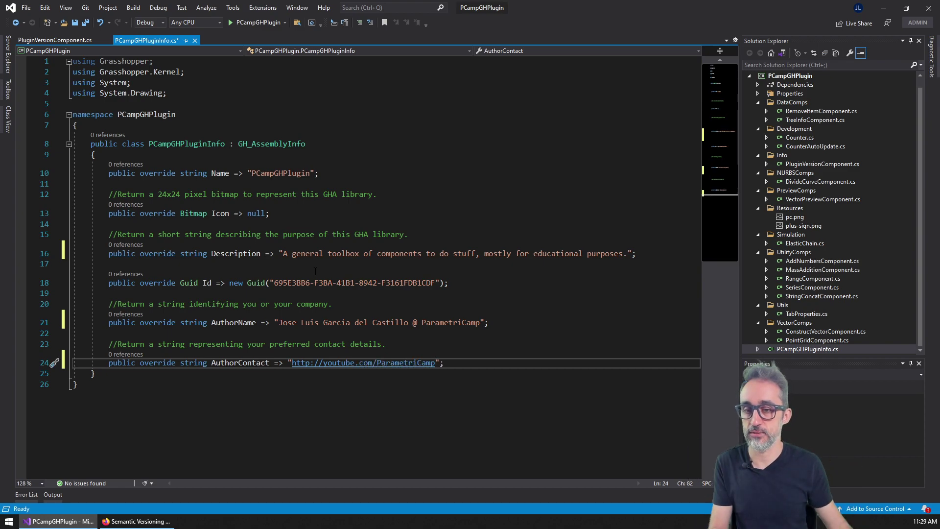
{"action": "key", "text": "End"}
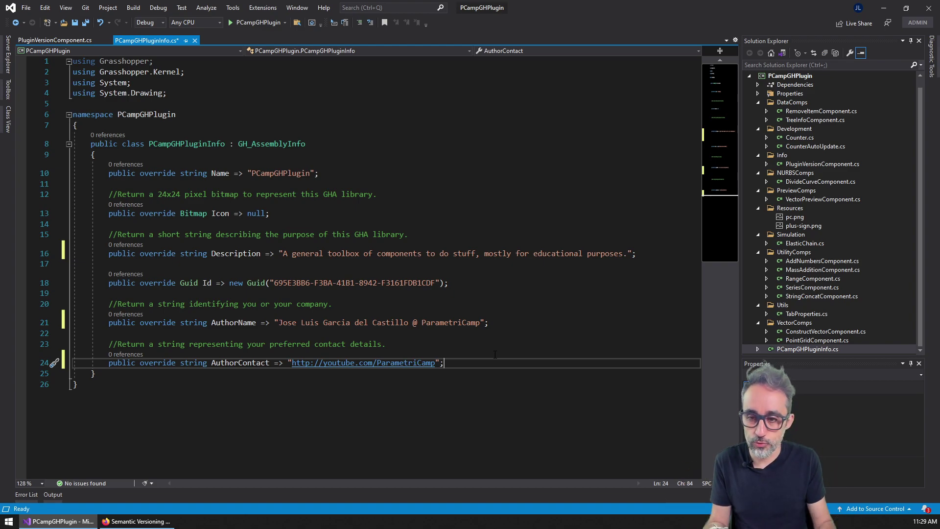
{"action": "key", "text": "Return"}
{"action": "key", "text": "Return"}
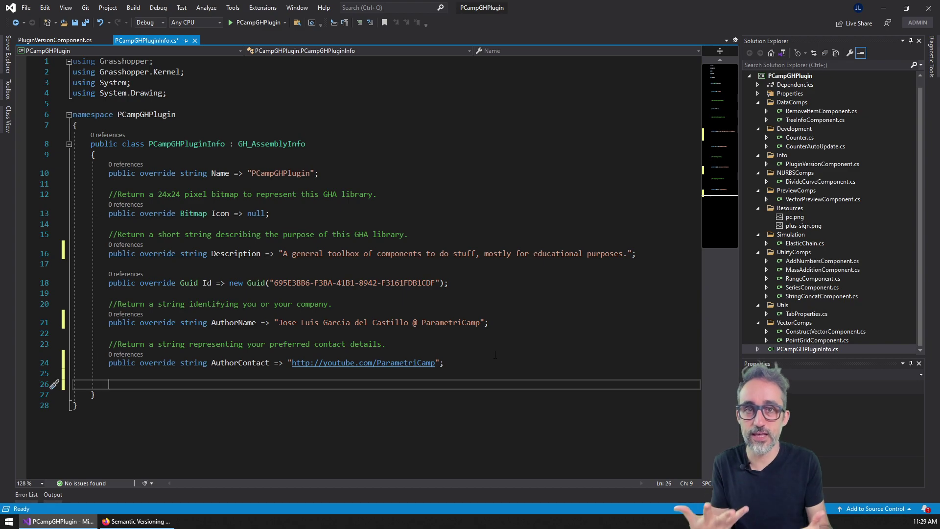
{"action": "type", "text": "public "}
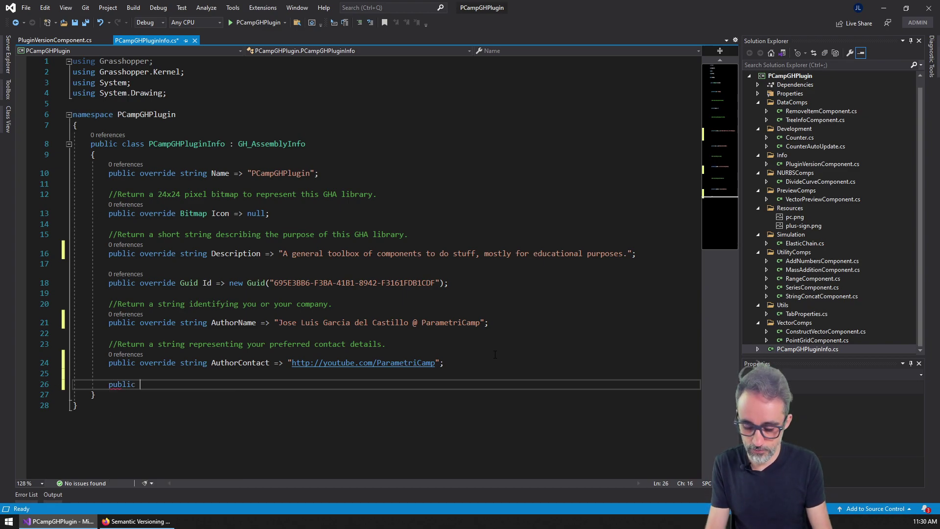
{"action": "type", "text": "override"}
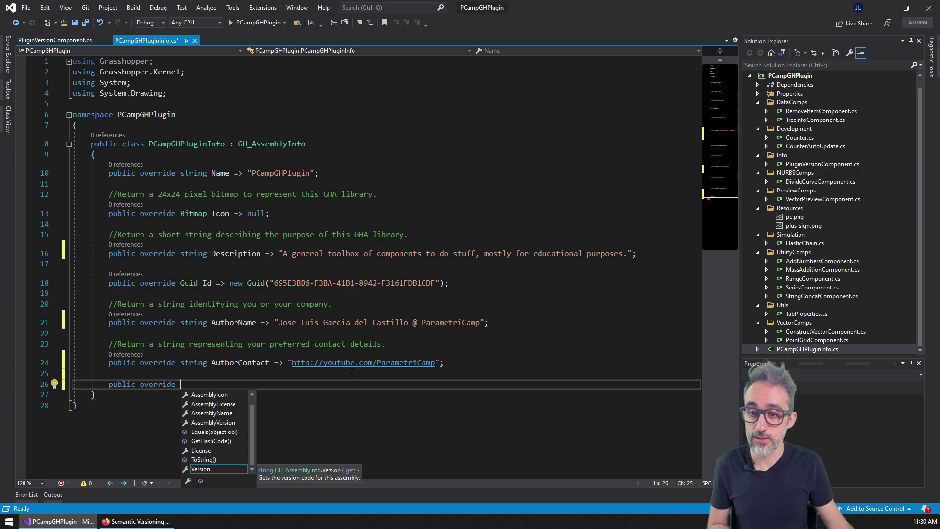
{"action": "scroll", "coordinate": [248, 427], "scroll_direction": "up", "scroll_amount": 1}
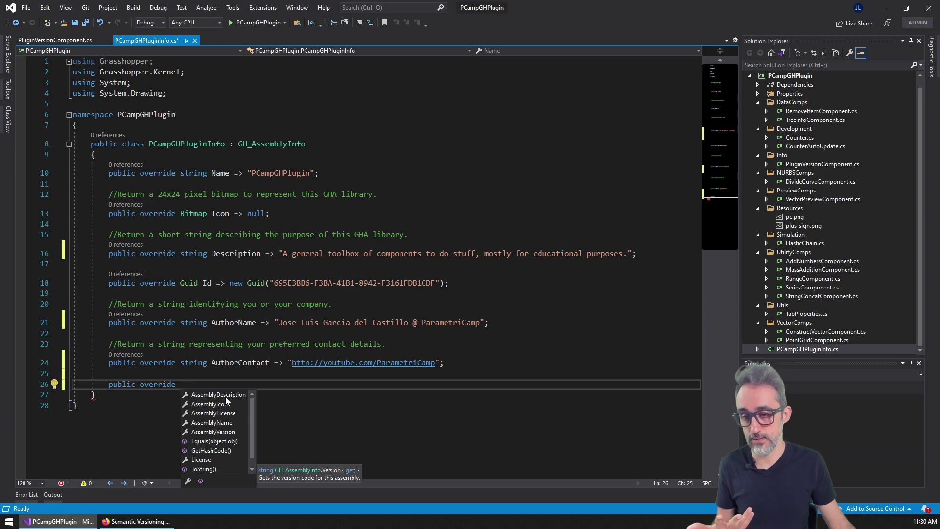
{"action": "scroll", "coordinate": [251, 411], "scroll_direction": "down", "scroll_amount": 1}
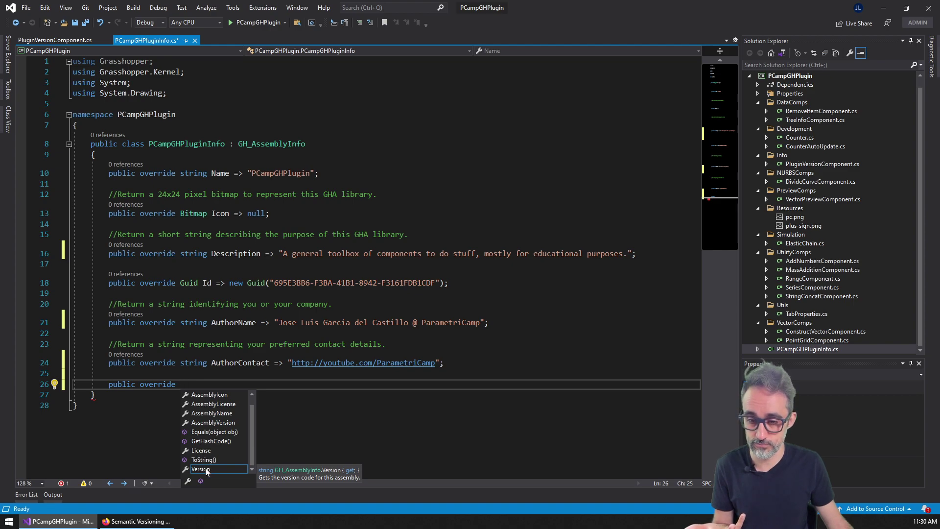
Add a Version override returning "0.1.0" to PCampGHPluginInfo and save
{"action": "double_click", "coordinate": [205, 467]}
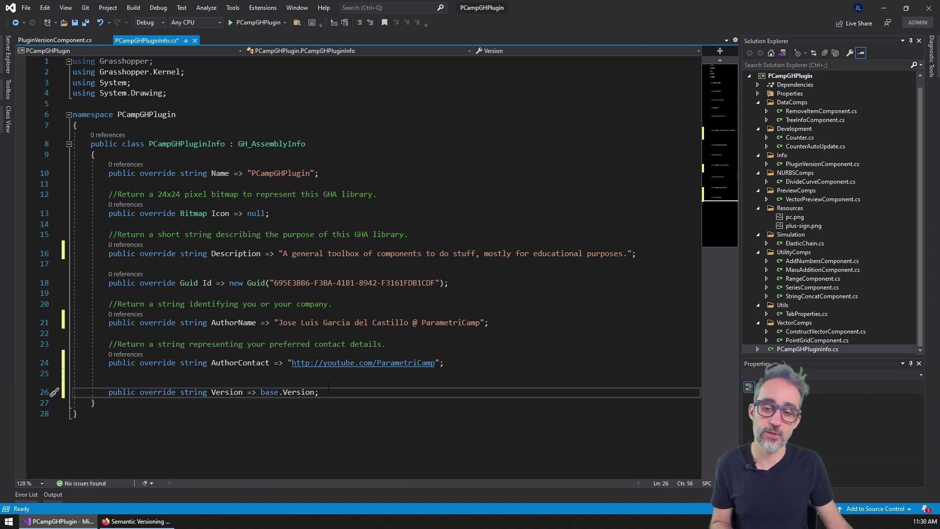
{"action": "left_click_drag", "start_coordinate": [319, 391], "coordinate": [270, 392]}
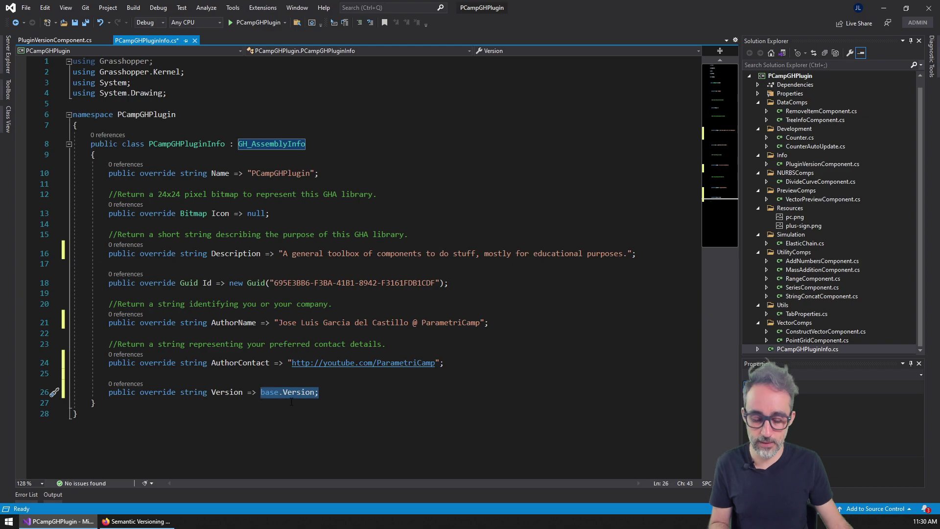
{"action": "key", "text": "BackSpace"}
{"action": "type", "text": "\""}
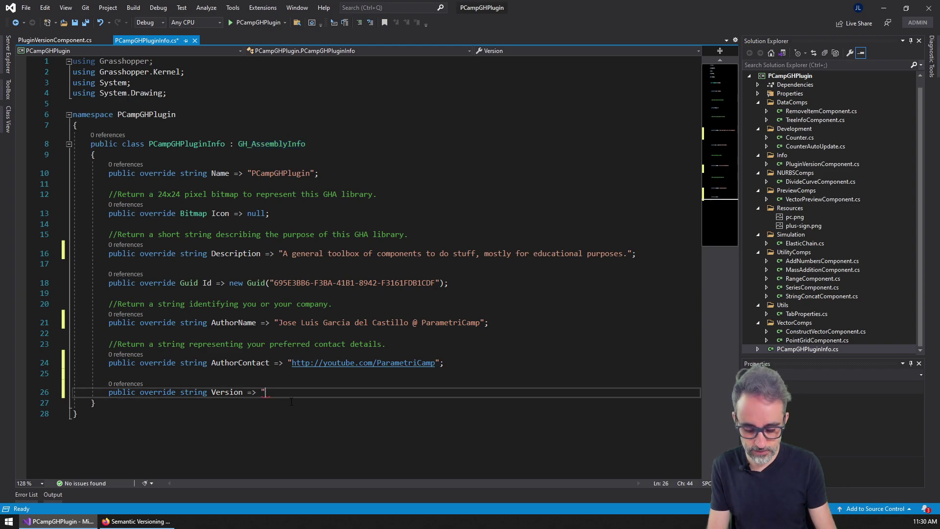
{"action": "type", "text": "0.1.0\";"}
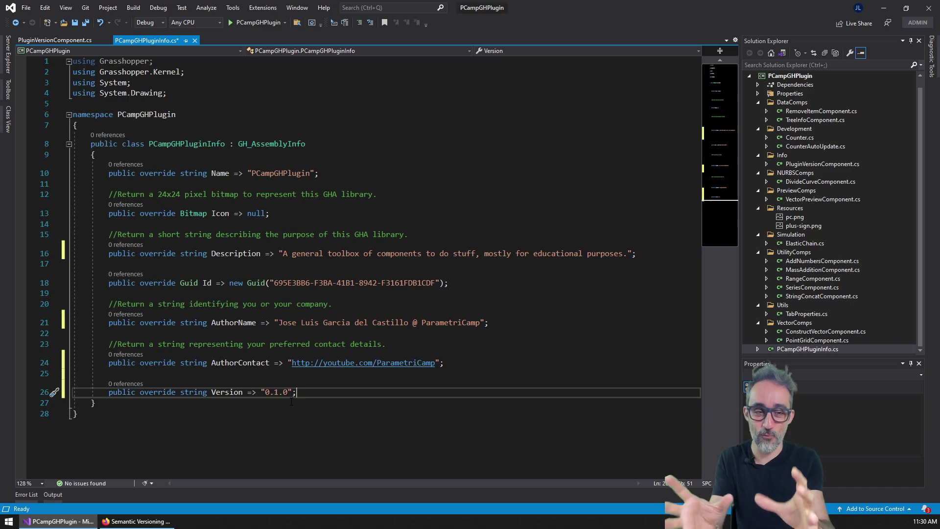
{"action": "key", "text": "ctrl+s"}
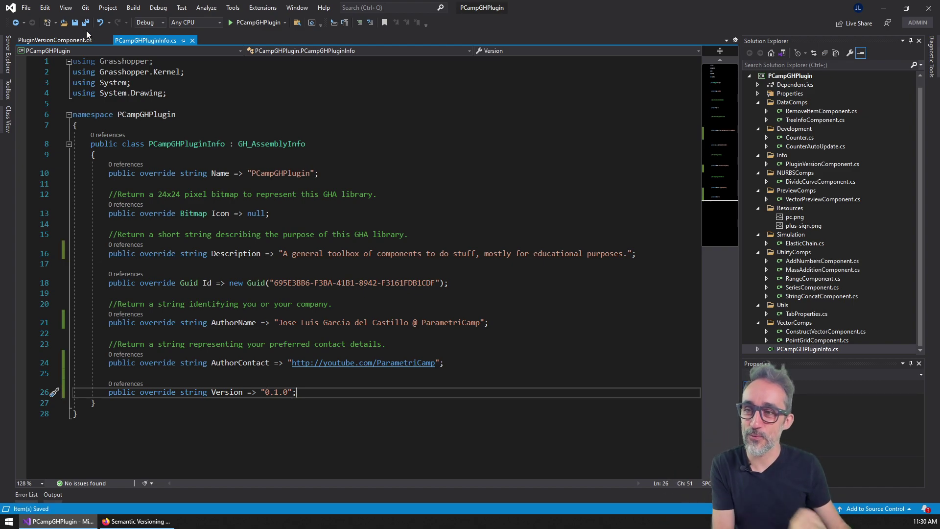
Delete the hardcoded "0.1.0" from SetData in PluginVersionComponent
{"action": "left_click", "coordinate": [55, 40]}
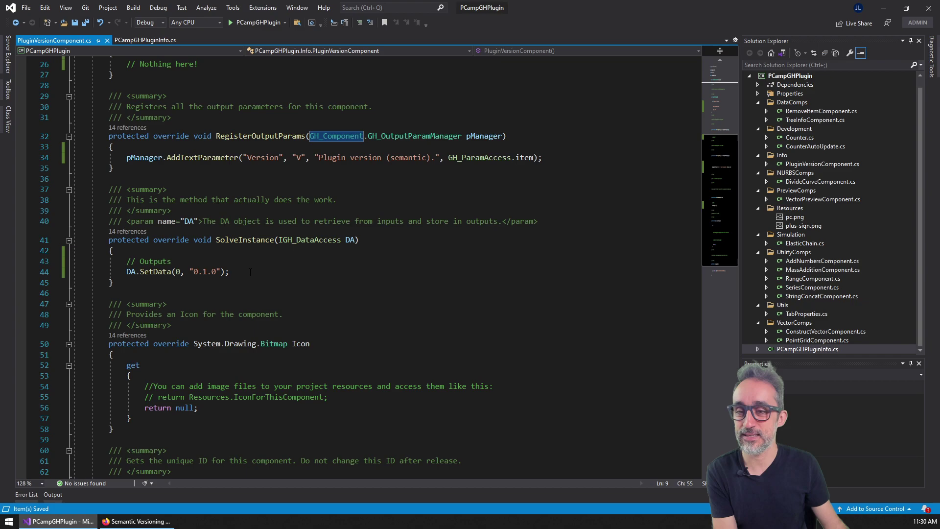
{"action": "left_click", "coordinate": [249, 272]}
{"action": "key", "text": "shift+Left"}
{"action": "key", "text": "shift+Left"}
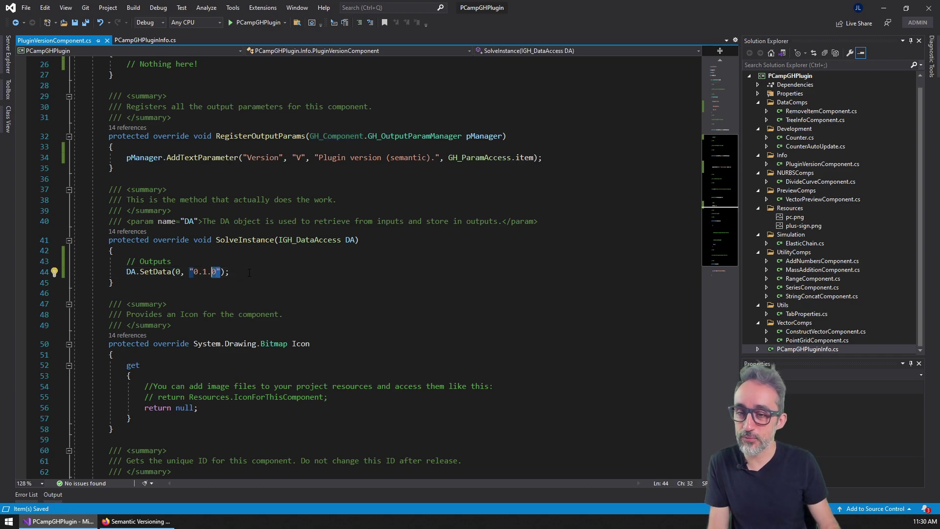
{"action": "key", "text": "Delete"}
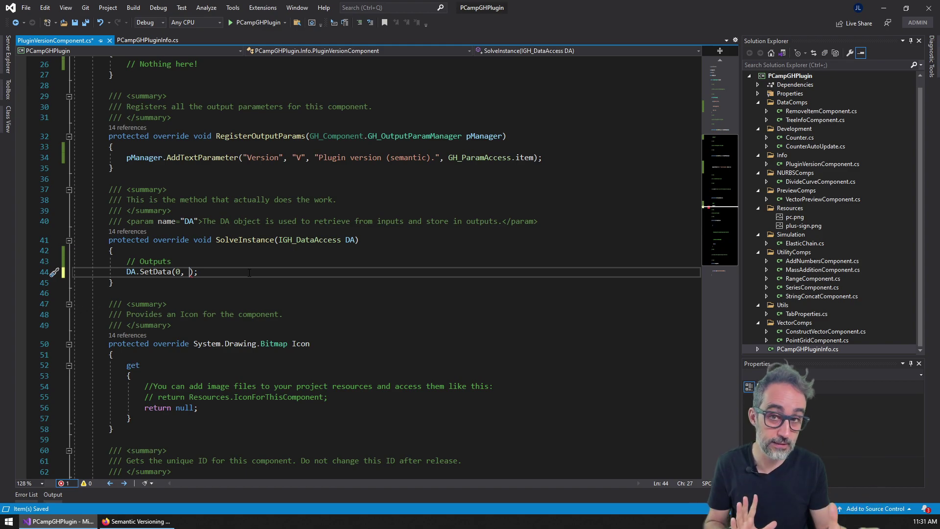
Review the PCampGHPluginInfo class properties from Name down to Version
{"action": "left_click", "coordinate": [147, 41]}
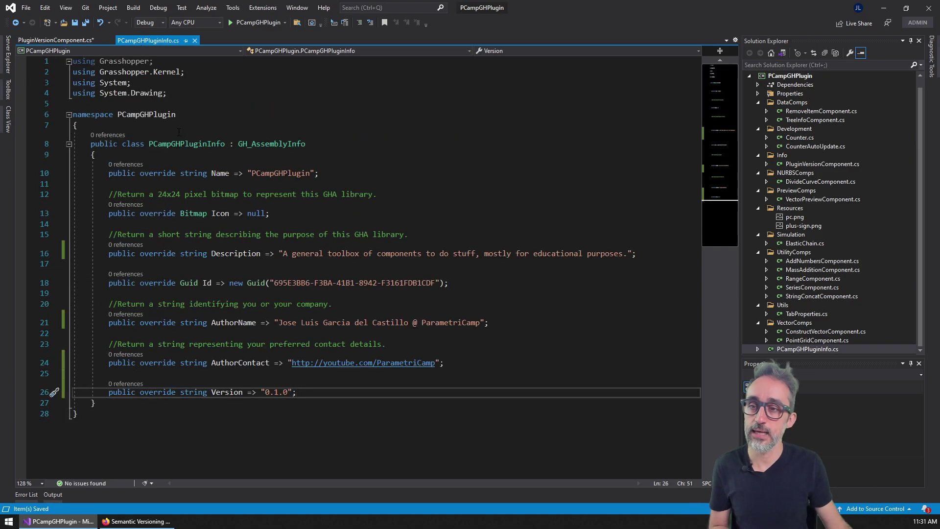
{"action": "left_click", "coordinate": [123, 143]}
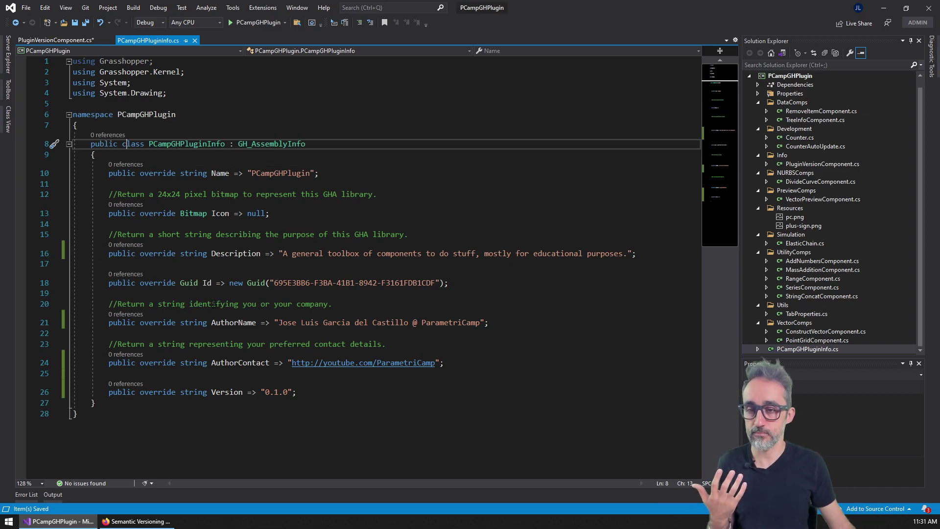
{"action": "left_click_drag", "start_coordinate": [297, 392], "coordinate": [57, 174]}
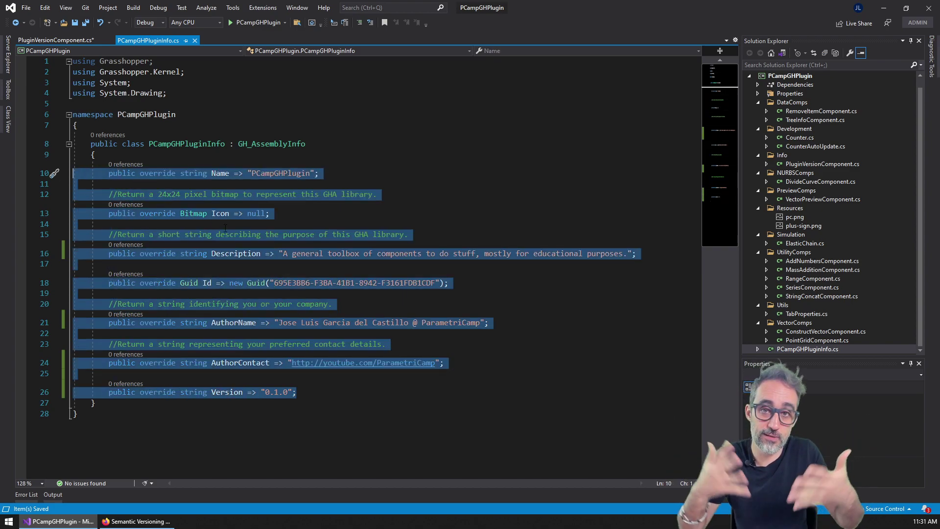
{"action": "left_click", "coordinate": [225, 224]}
{"action": "double_click", "coordinate": [187, 144]}
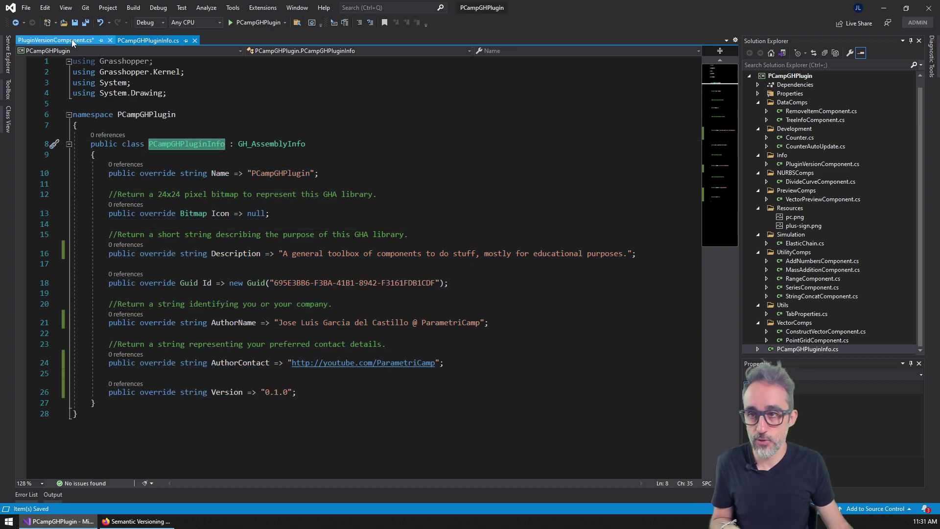
Create a PCampGHPluginInfo instance named info below the Outputs comment
{"action": "left_click", "coordinate": [55, 40]}
{"action": "left_click", "coordinate": [189, 271]}
{"action": "key", "text": "Return"}
{"action": "type", "text": "var info ="}
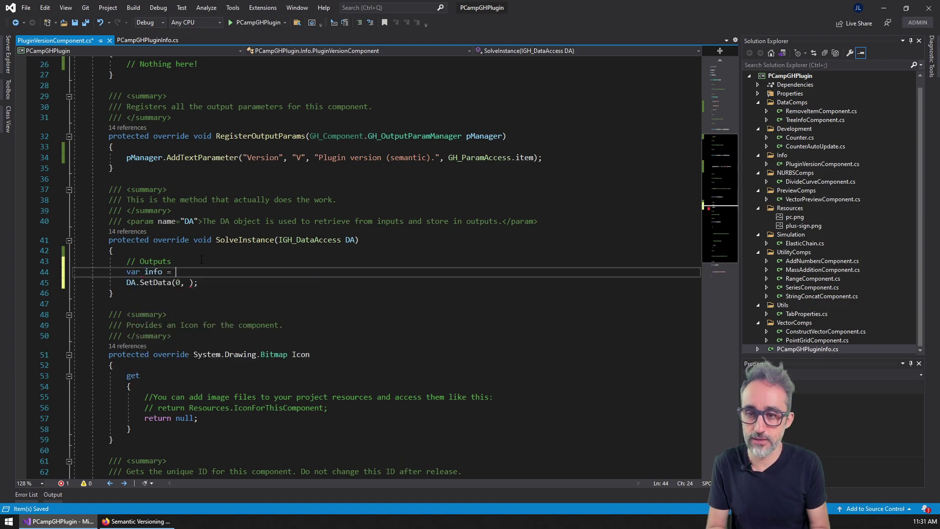
{"action": "type", "text": "PCa"}
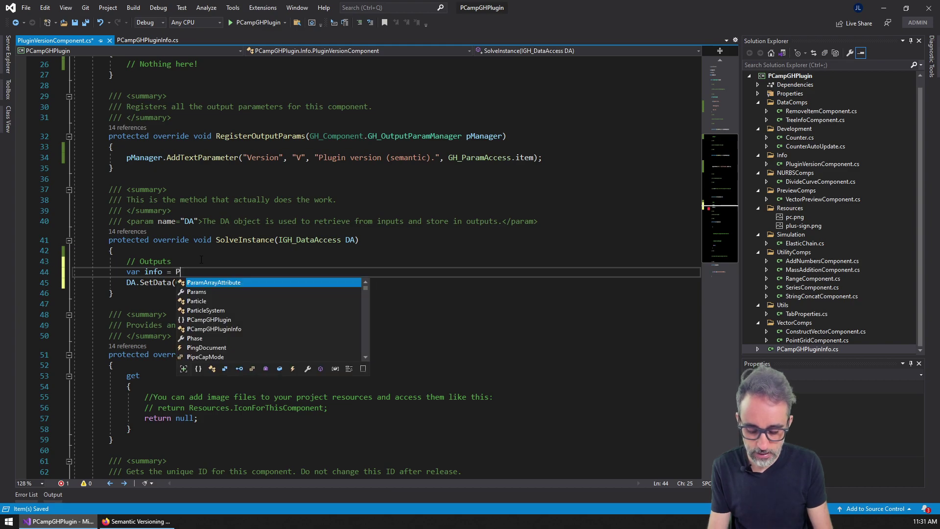
{"action": "key", "text": "Tab"}
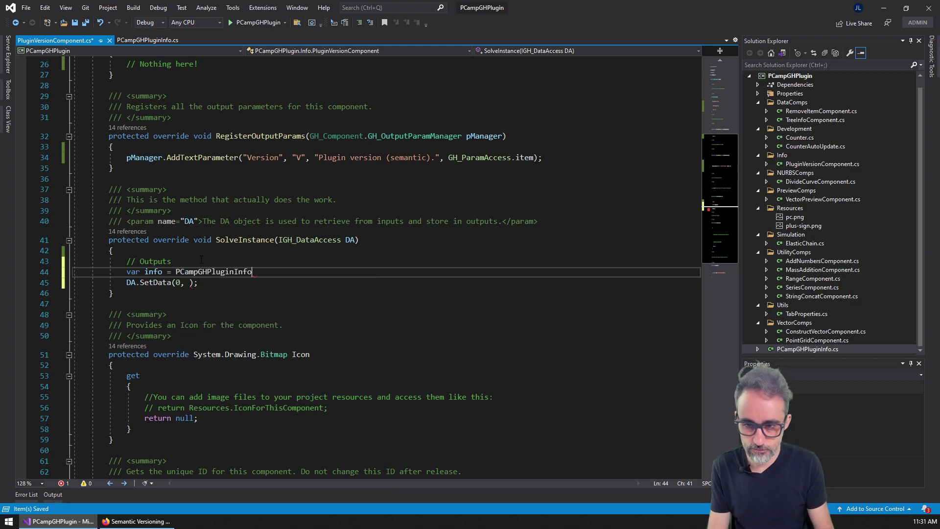
{"action": "type", "text": "."}
{"action": "key", "text": "BackSpace"}
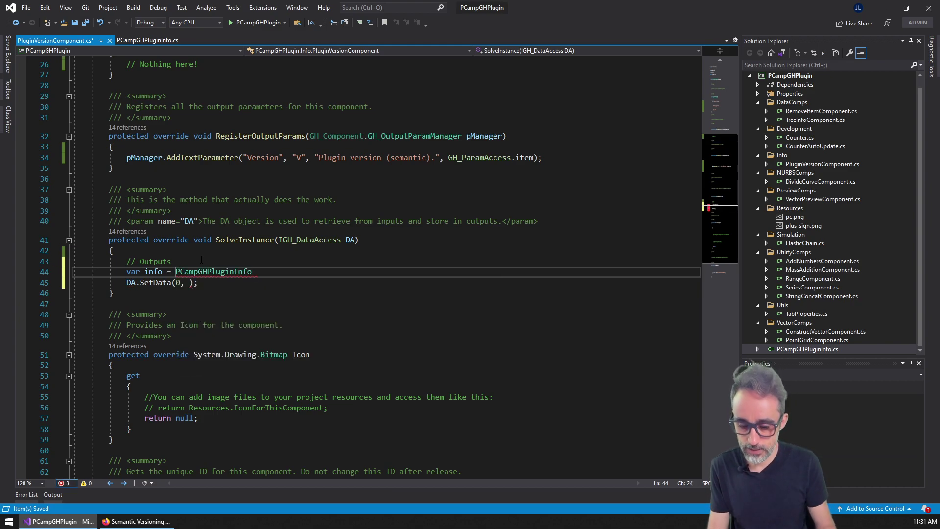
{"action": "type", "text": "new"}
{"action": "key", "text": "End"}
{"action": "type", "text": "();"}
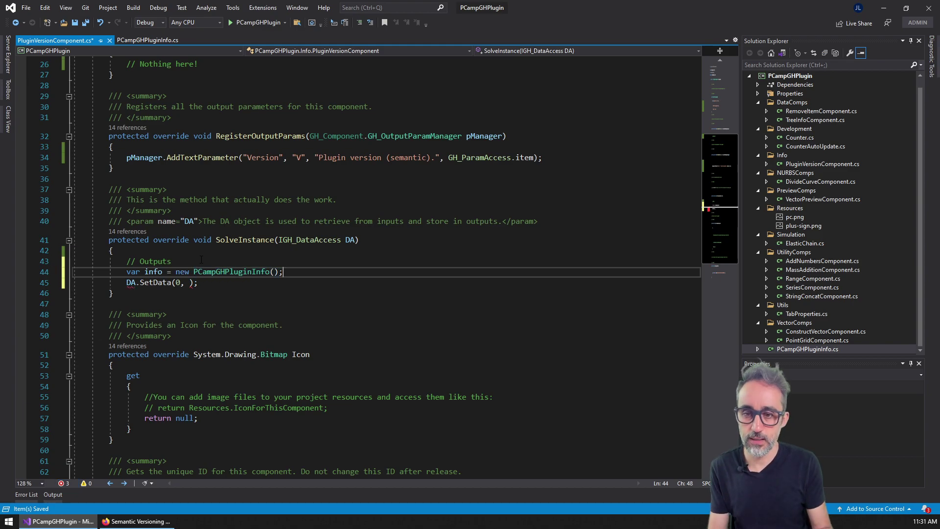
{"action": "double_click", "coordinate": [226, 273]}
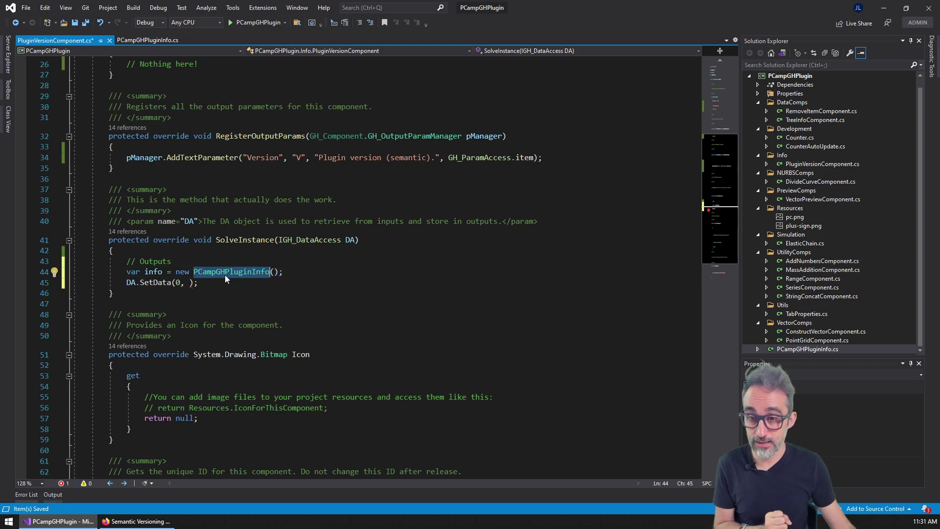
{"action": "left_click", "coordinate": [147, 40]}
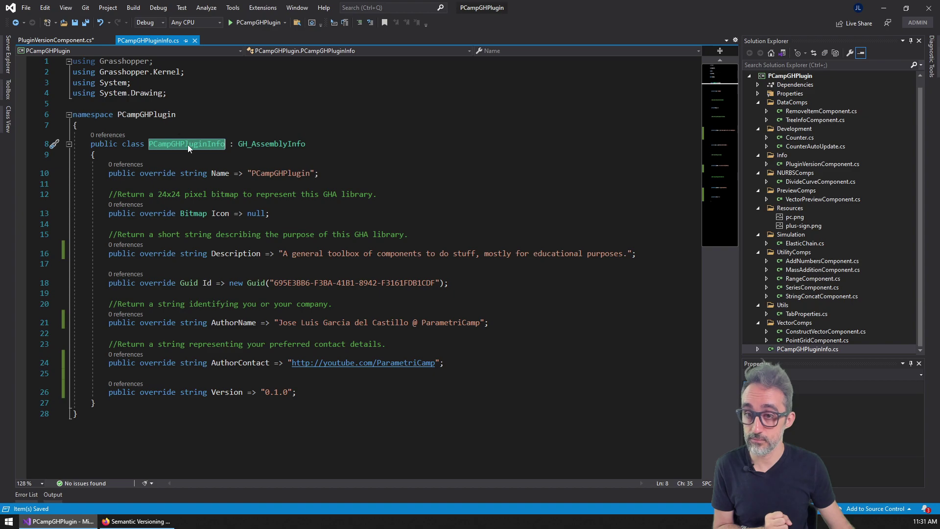
{"action": "left_click", "coordinate": [81, 39]}
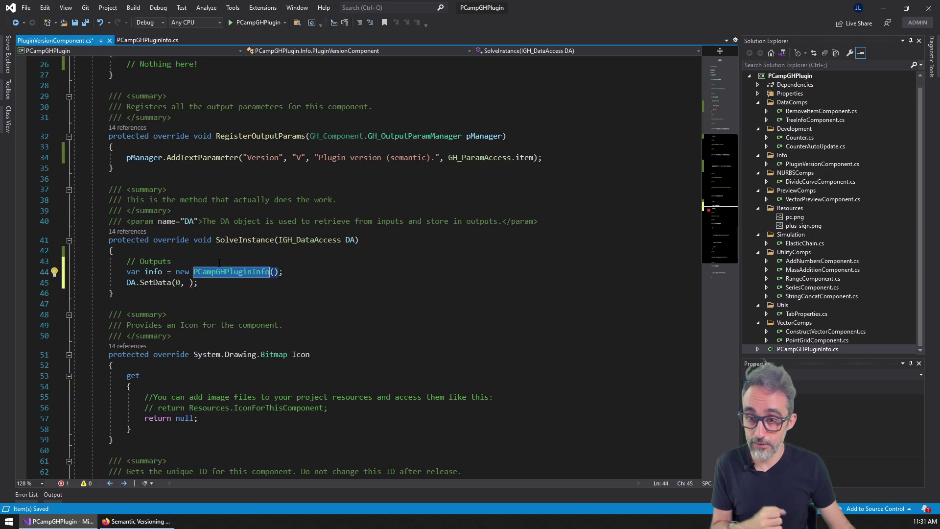
Make DA.SetData output info.Version
{"action": "left_click", "coordinate": [190, 282]}
{"action": "type", "text": "info."}
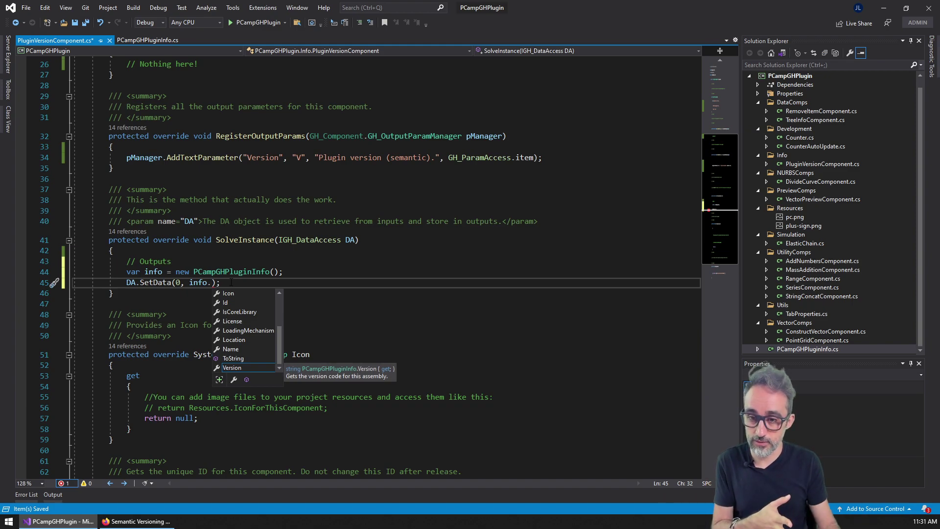
{"action": "key", "text": "Up"}
{"action": "key", "text": "Up"}
{"action": "key", "text": "Up"}
{"action": "key", "text": "Up"}
{"action": "key", "text": "Up"}
{"action": "key", "text": "Up"}
{"action": "key", "text": "Up"}
{"action": "key", "text": "Up"}
{"action": "key", "text": "Up"}
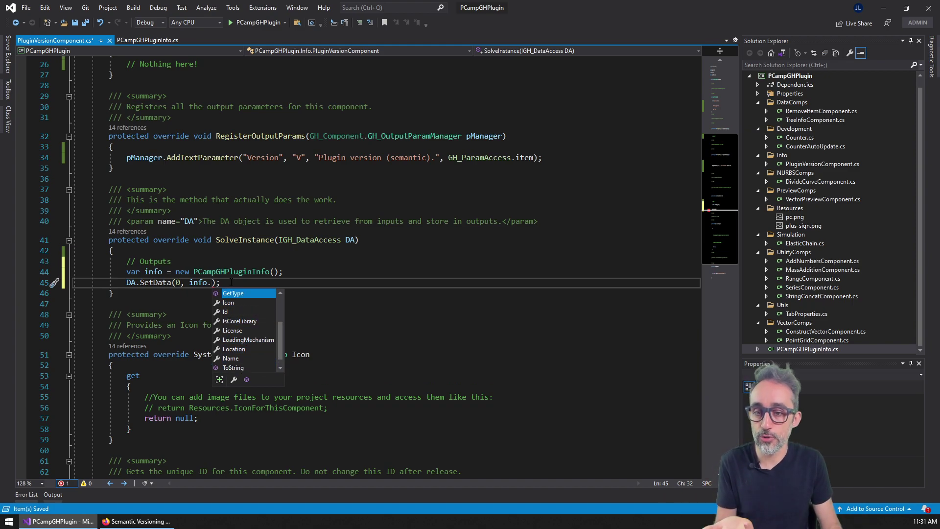
{"action": "key", "text": "Down"}
{"action": "key", "text": "Down"}
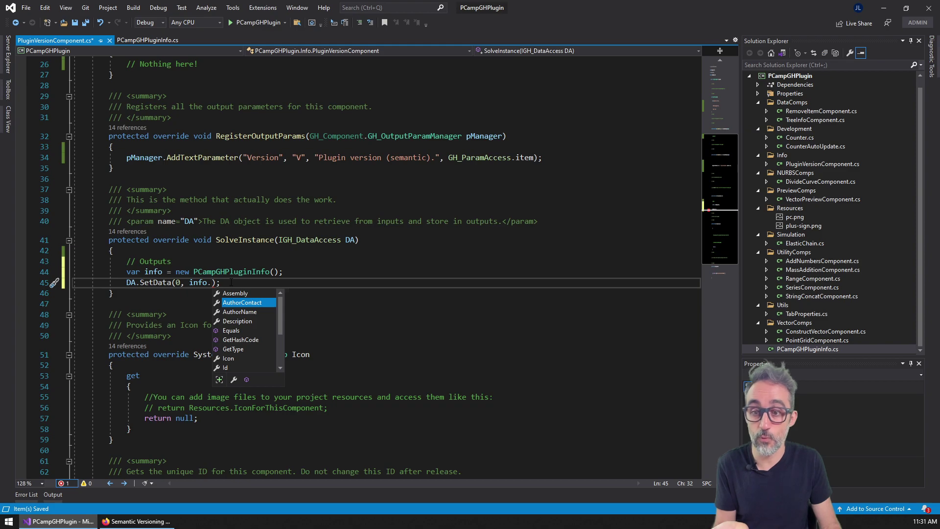
{"action": "key", "text": "Down"}
{"action": "key", "text": "Down"}
{"action": "key", "text": "Down"}
{"action": "key", "text": "Down"}
{"action": "key", "text": "Down"}
{"action": "key", "text": "Down"}
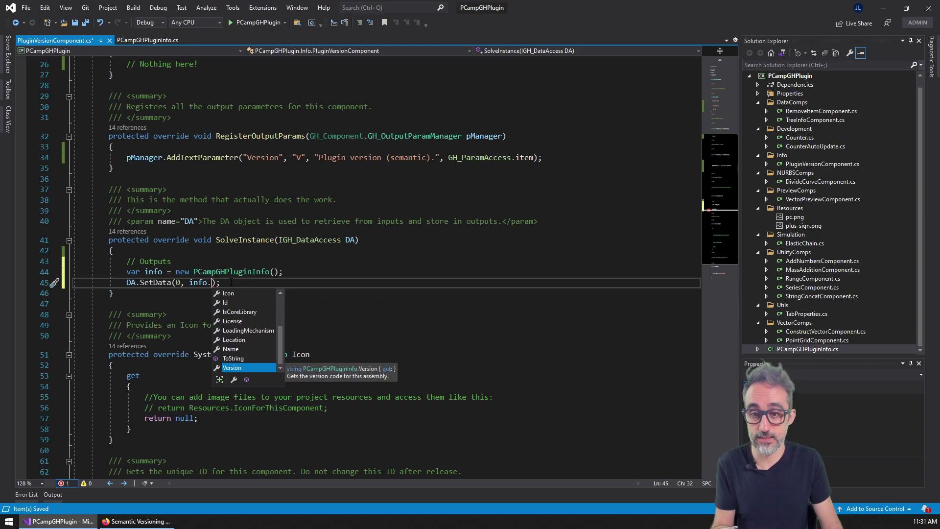
{"action": "key", "text": "Tab"}
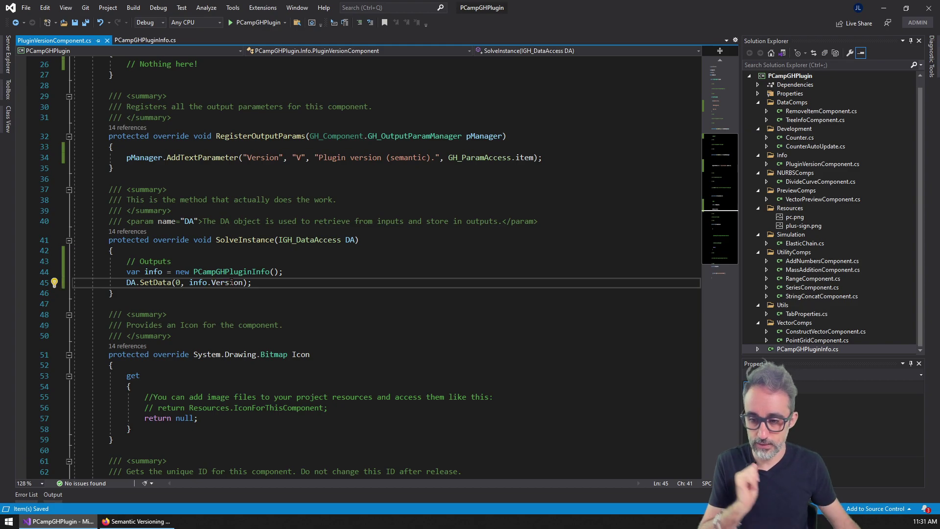
Change the plugin info Version string to "0.2.0"
{"action": "left_click", "coordinate": [145, 40]}
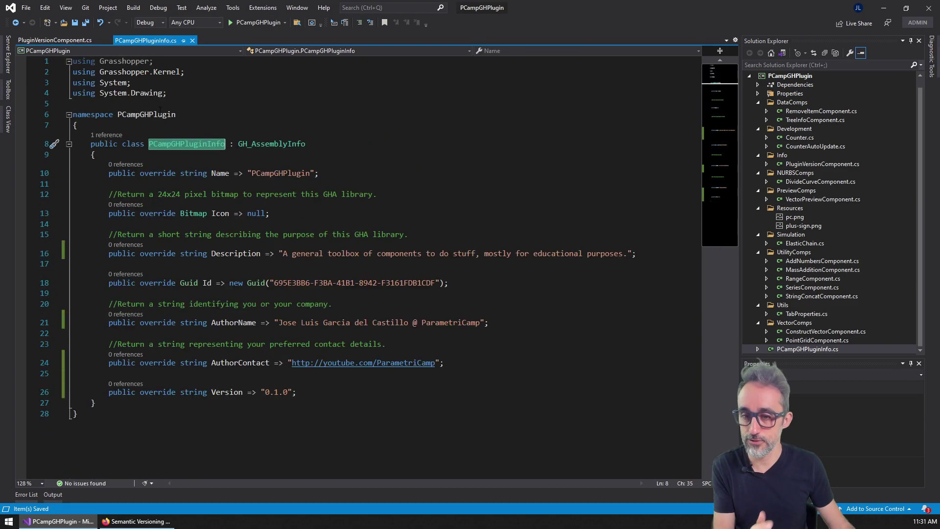
{"action": "left_click", "coordinate": [274, 393]}
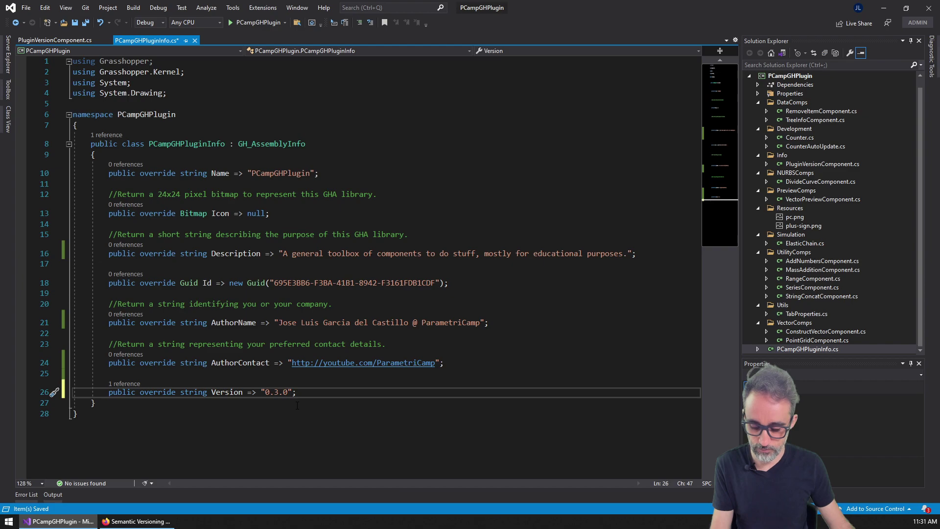
{"action": "key", "text": "BackSpace"}
{"action": "type", "text": "2"}
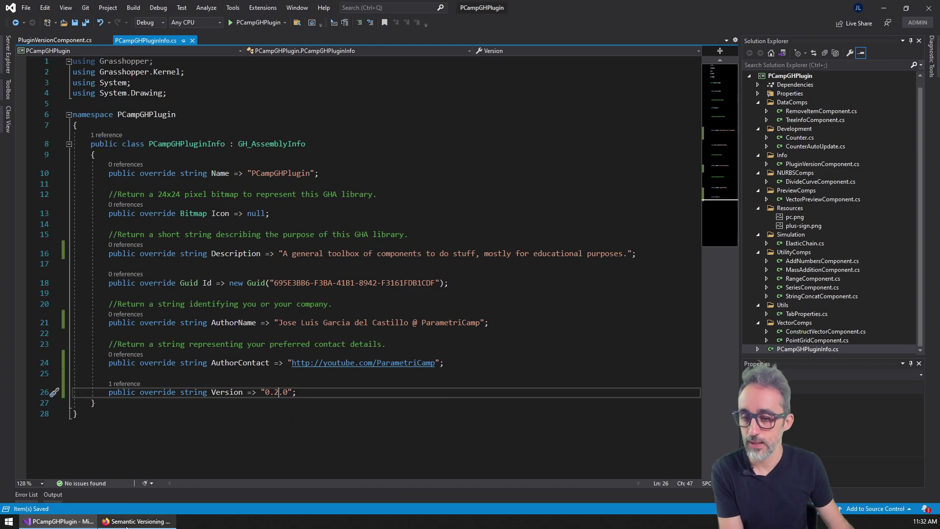
Start debugging, open components.3dm in Rhino, and confirm the panel shows 0.2.0
{"action": "left_click", "coordinate": [257, 22]}
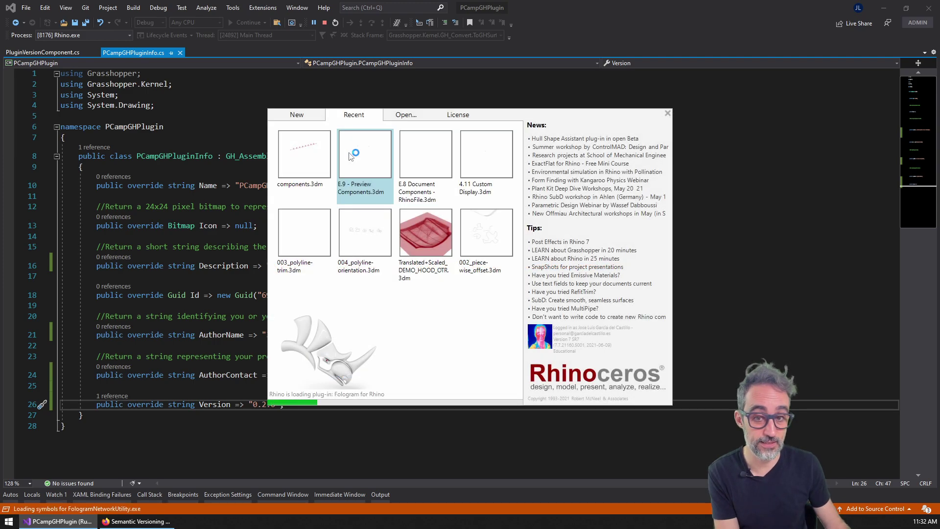
{"action": "left_click", "coordinate": [304, 152]}
{"action": "scroll", "coordinate": [645, 249], "scroll_direction": "down", "scroll_amount": 2}
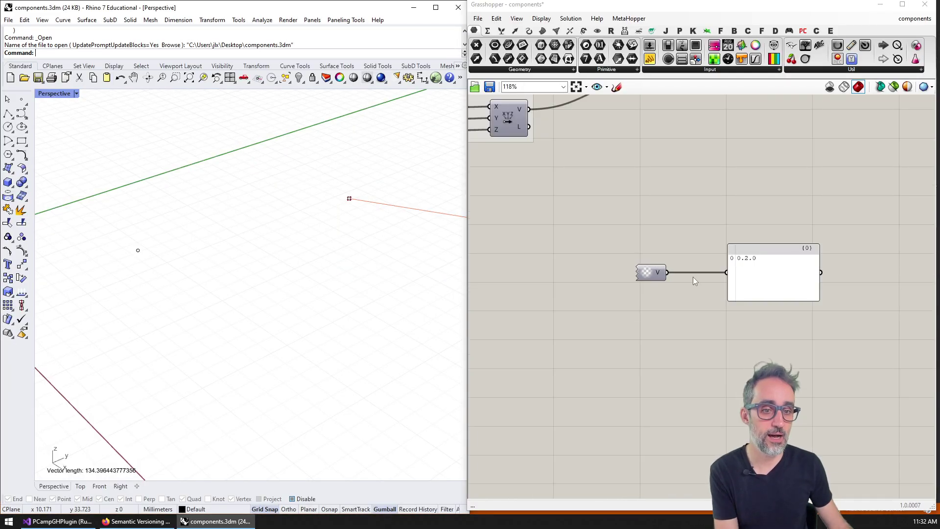
{"action": "scroll", "coordinate": [623, 263], "scroll_direction": "up", "scroll_amount": 1}
{"action": "scroll", "coordinate": [621, 257], "scroll_direction": "up", "scroll_amount": 1}
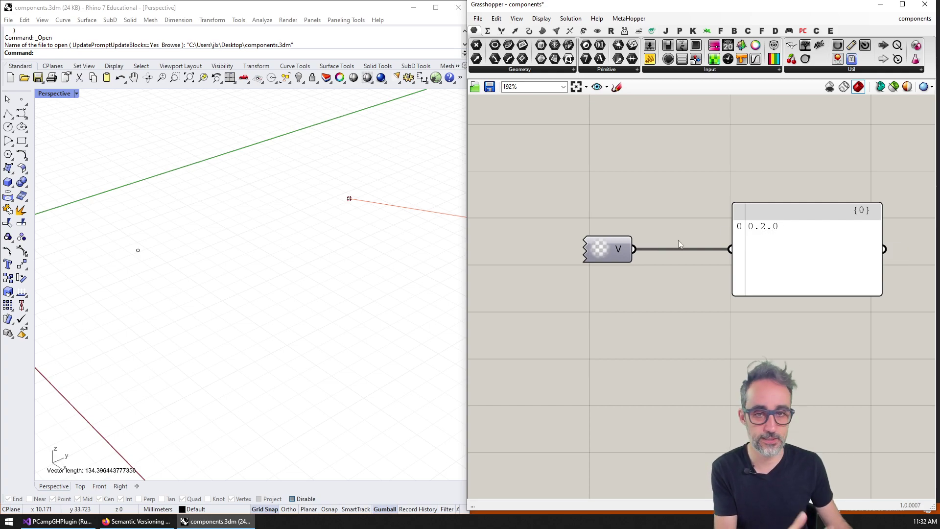
{"action": "left_click", "coordinate": [60, 521]}
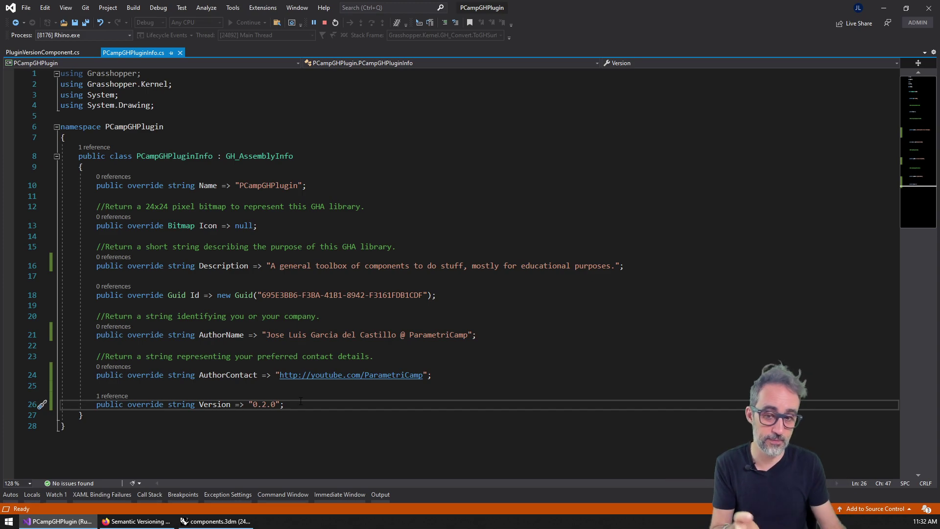
{"action": "left_click", "coordinate": [217, 520]}
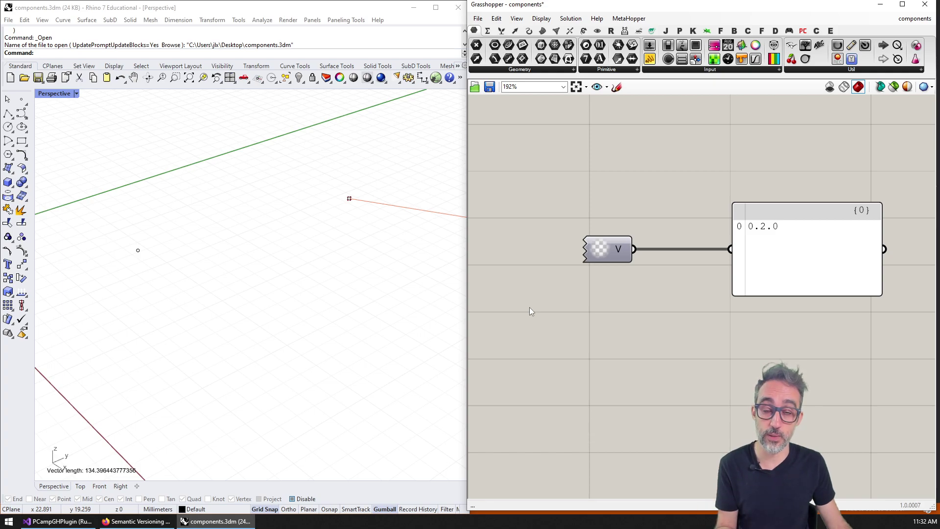
Back in Visual Studio, highlight the PCampGHPluginInfo instance and info.Version in the component
{"action": "key", "text": "alt+Tab"}
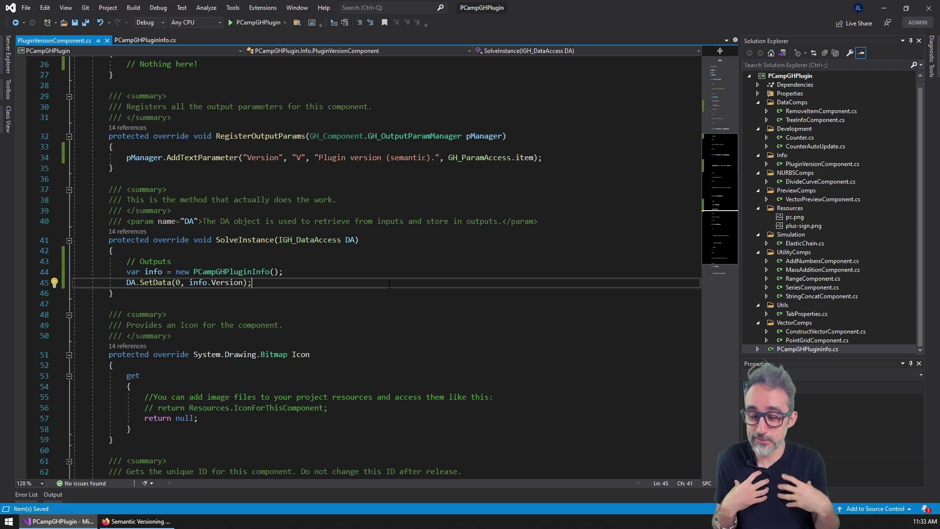
{"action": "left_click_drag", "start_coordinate": [283, 271], "coordinate": [126, 272]}
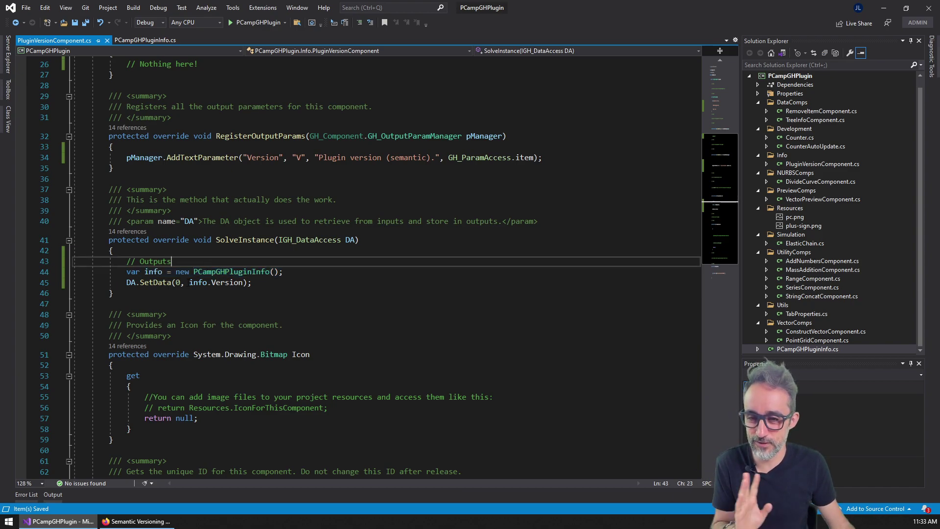
{"action": "double_click", "coordinate": [220, 282]}
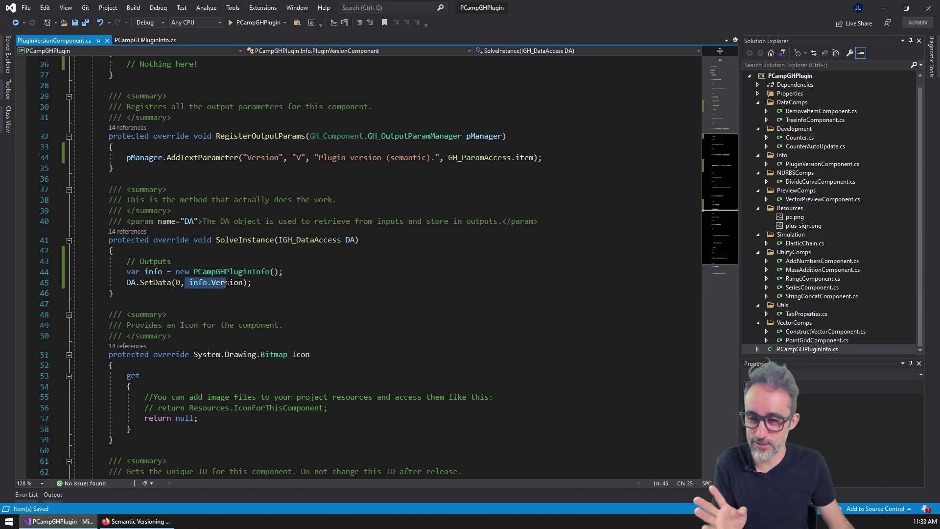
Switch to PCampGHPluginInfo.cs and select the class body through the Version property
{"action": "left_click", "coordinate": [145, 40]}
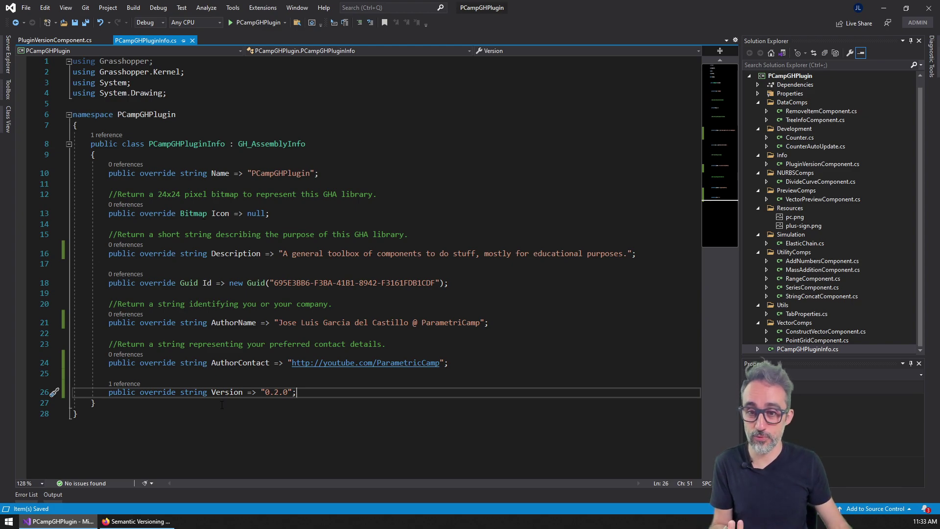
{"action": "left_click_drag", "start_coordinate": [223, 402], "coordinate": [73, 144]}
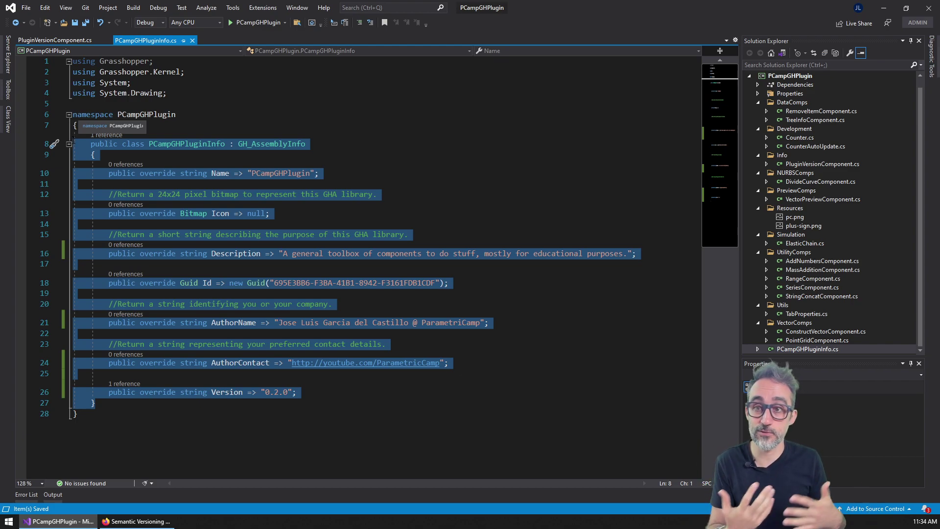
{"action": "left_click", "coordinate": [258, 328]}
{"action": "left_click_drag", "start_coordinate": [296, 392], "coordinate": [77, 144]}
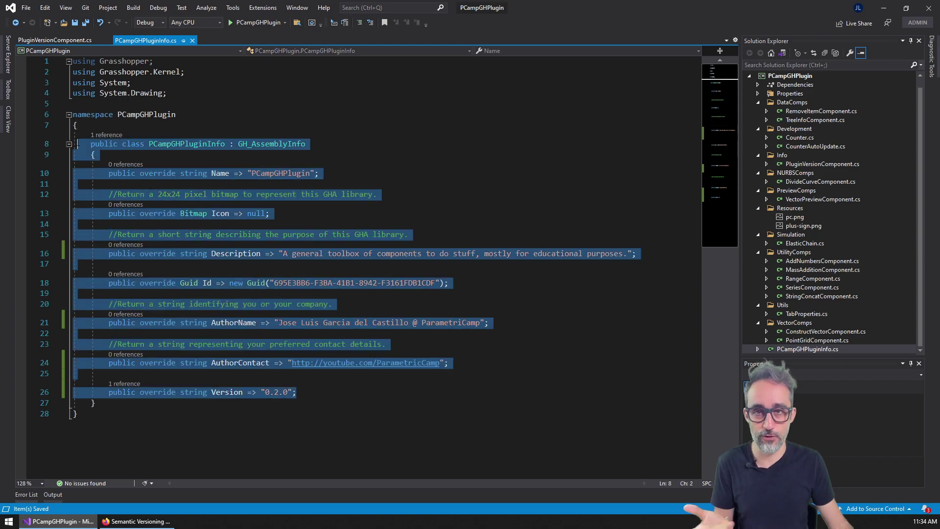
Delete the Version override lines from the PCampGHPluginInfo class
{"action": "left_click", "coordinate": [257, 323]}
{"action": "left_click_drag", "start_coordinate": [298, 392], "coordinate": [287, 392]}
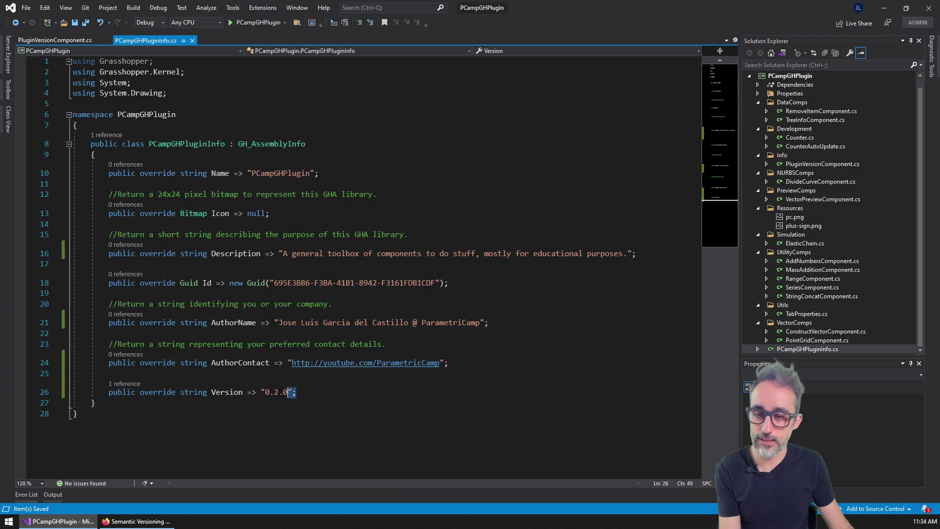
{"action": "left_click_drag", "start_coordinate": [44, 391], "coordinate": [45, 373]}
{"action": "key", "text": "Delete"}
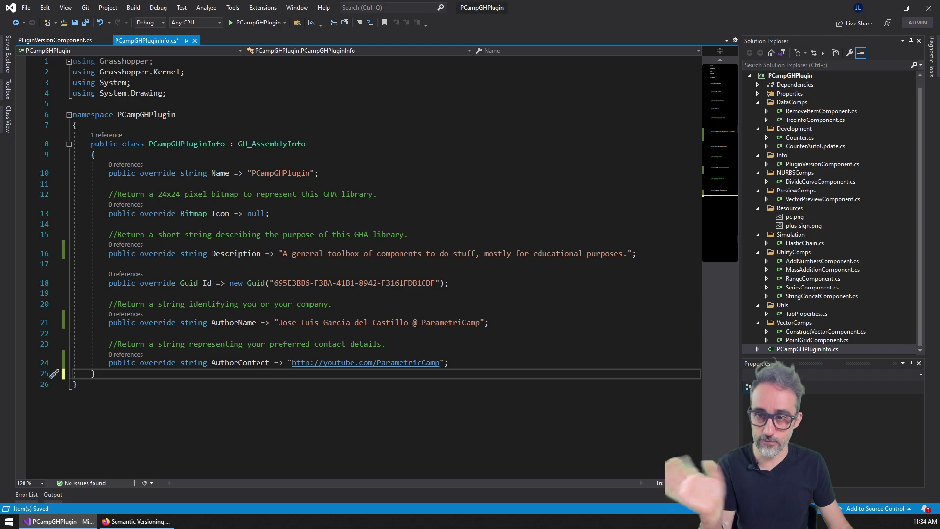
Close the plugin info file and peek at PCampGHPluginInfo's definition with F12
{"action": "left_click", "coordinate": [193, 41]}
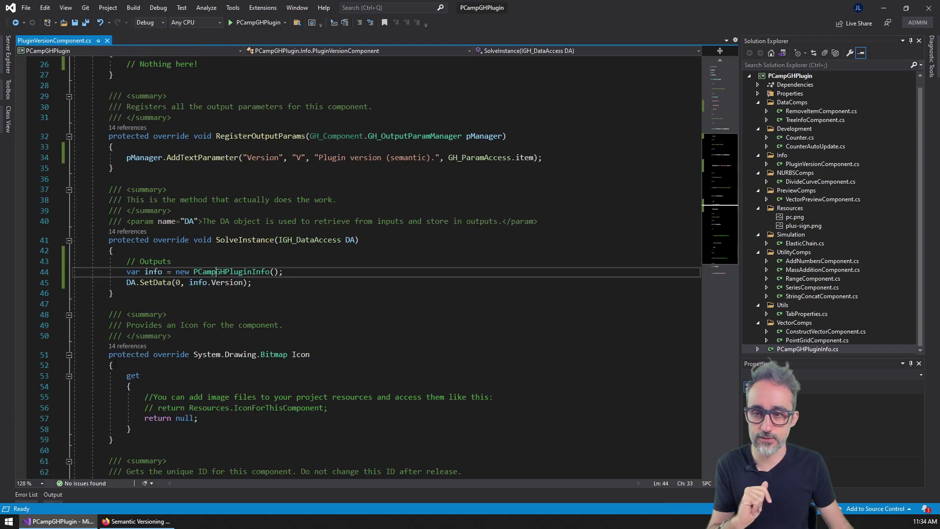
{"action": "key", "text": "F12"}
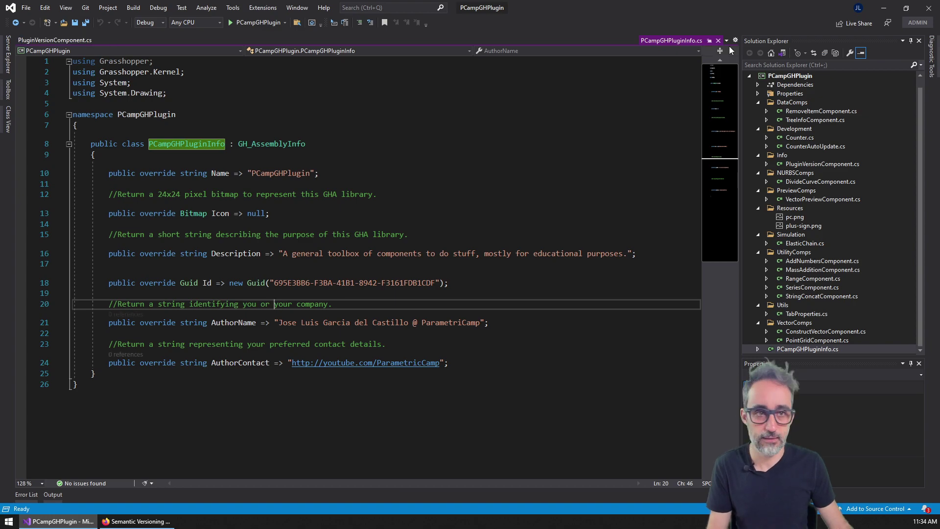
{"action": "left_click", "coordinate": [718, 41]}
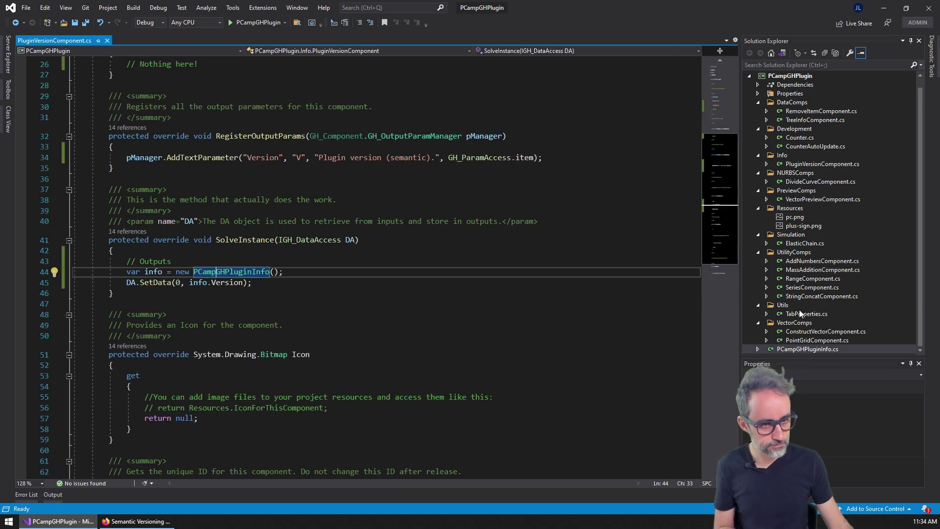
Open TabProperties.cs from Utils, inspect the class, close it, and select Utils
{"action": "left_click", "coordinate": [784, 306]}
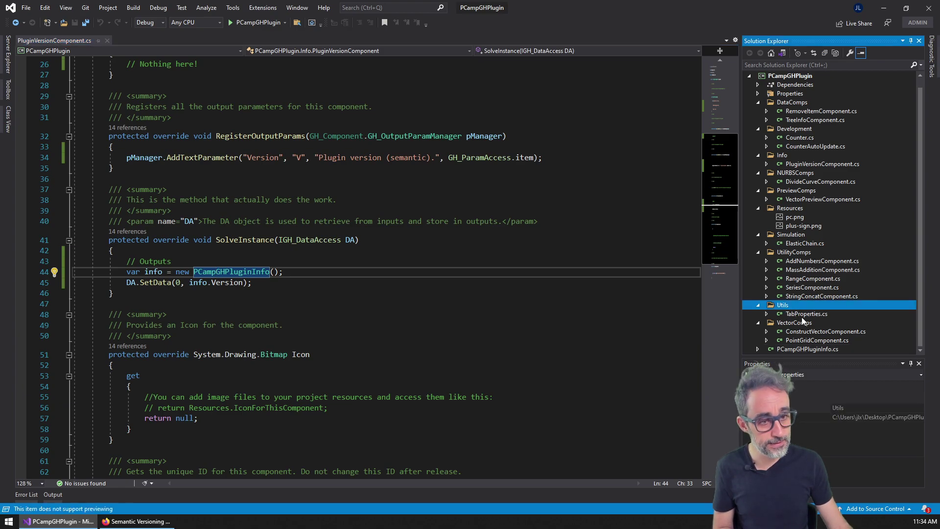
{"action": "left_click", "coordinate": [803, 315]}
{"action": "double_click", "coordinate": [803, 315]}
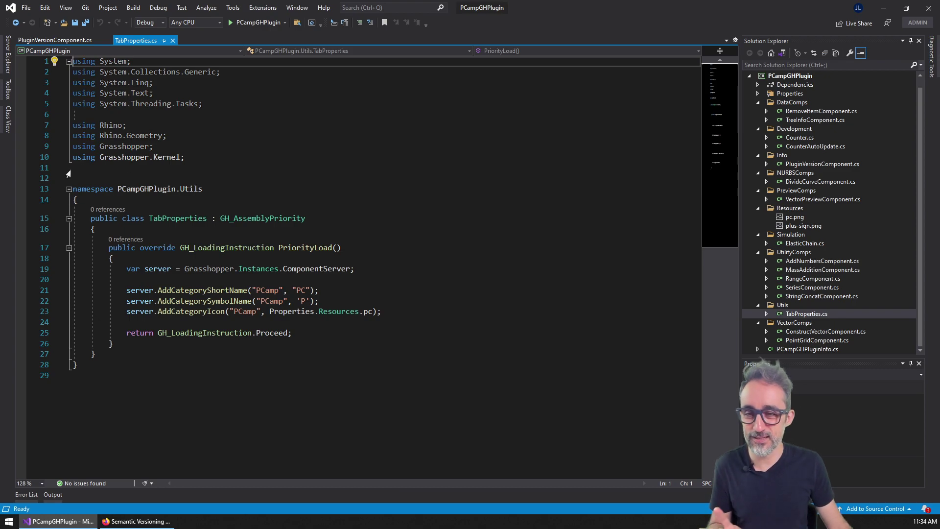
{"action": "left_click", "coordinate": [179, 219]}
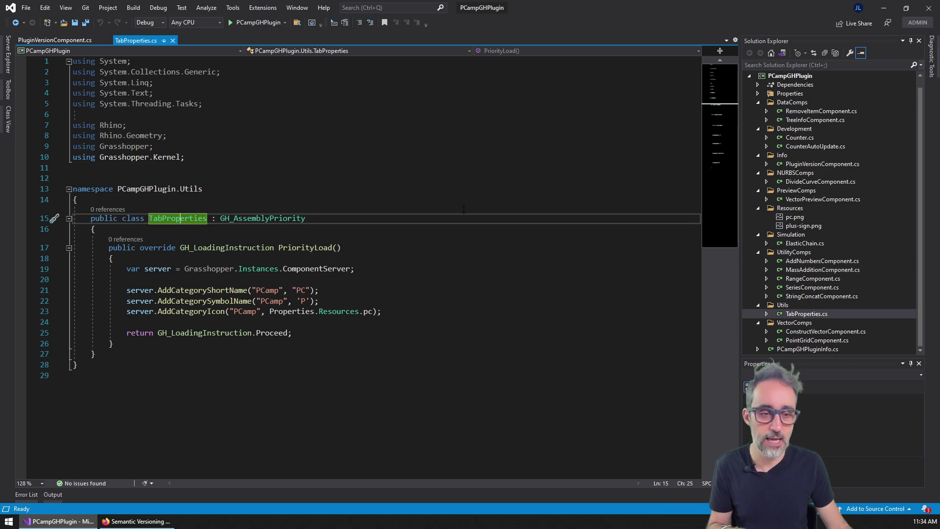
{"action": "middle_click", "coordinate": [145, 40]}
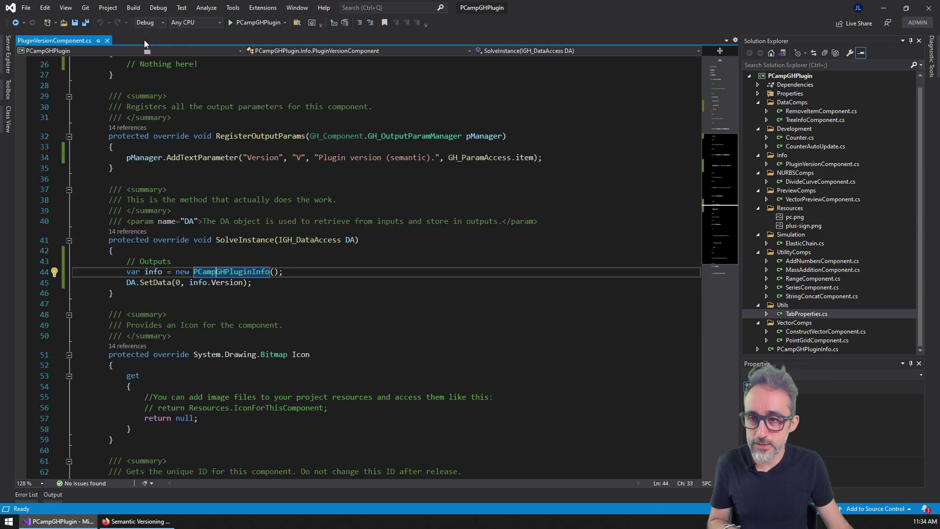
{"action": "left_click", "coordinate": [782, 304]}
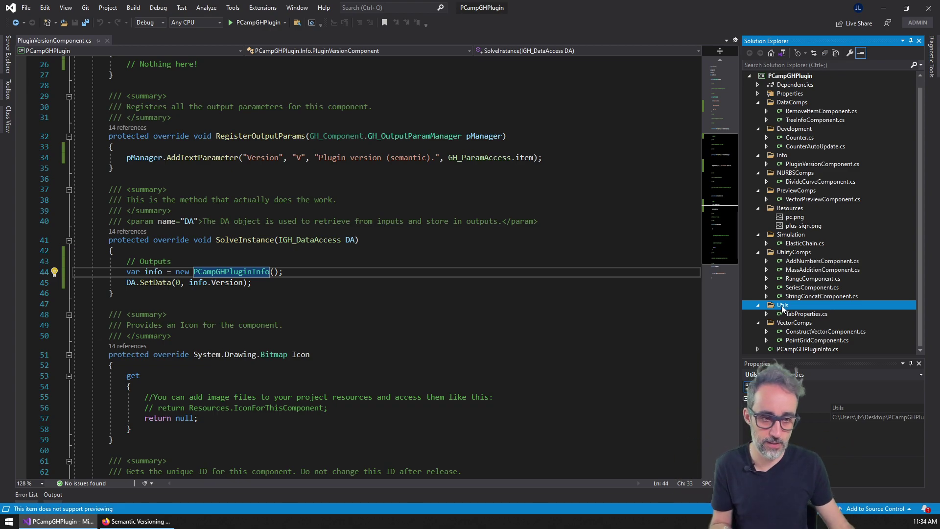
Through Utils > Add > New Item, create a Code > Class named CustomPluginProperties
{"action": "right_click", "coordinate": [782, 305]}
{"action": "mouse_move", "coordinate": [804, 312]}
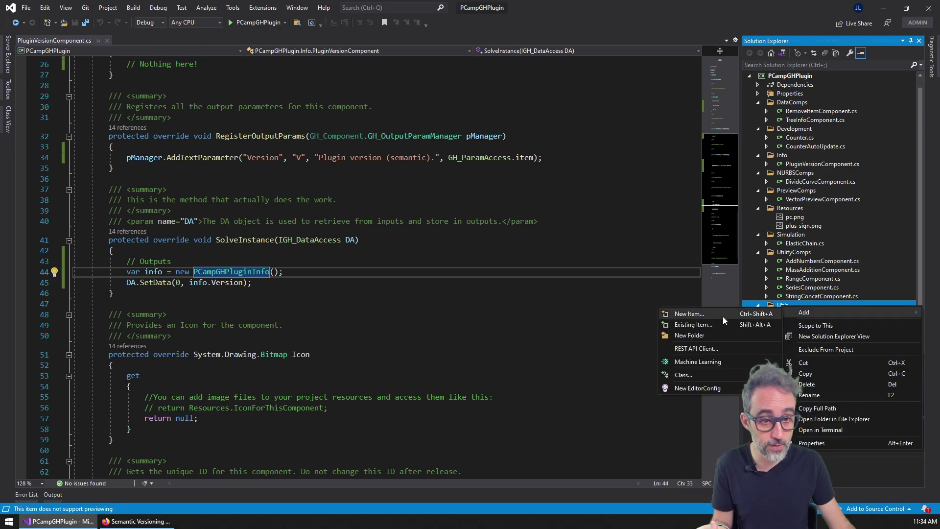
{"action": "left_click", "coordinate": [722, 316]}
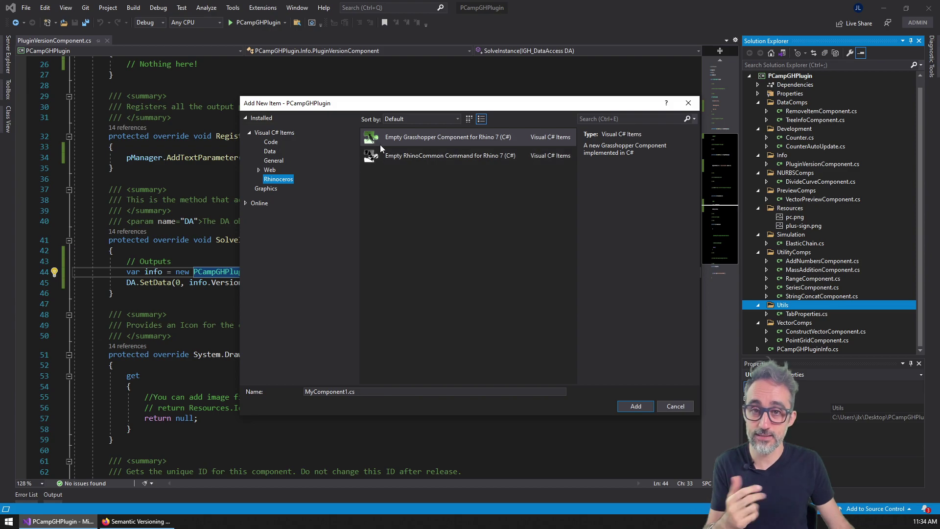
{"action": "left_click", "coordinate": [271, 142]}
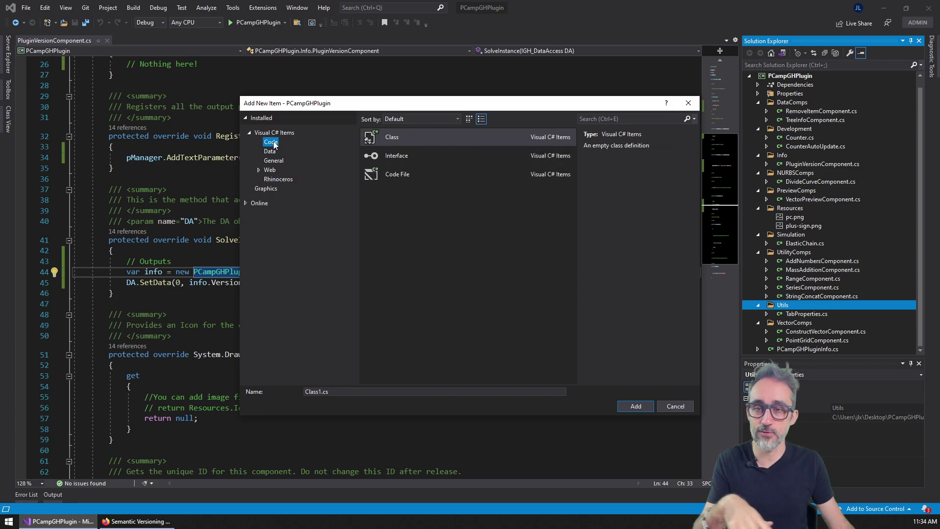
{"action": "left_click", "coordinate": [395, 140]}
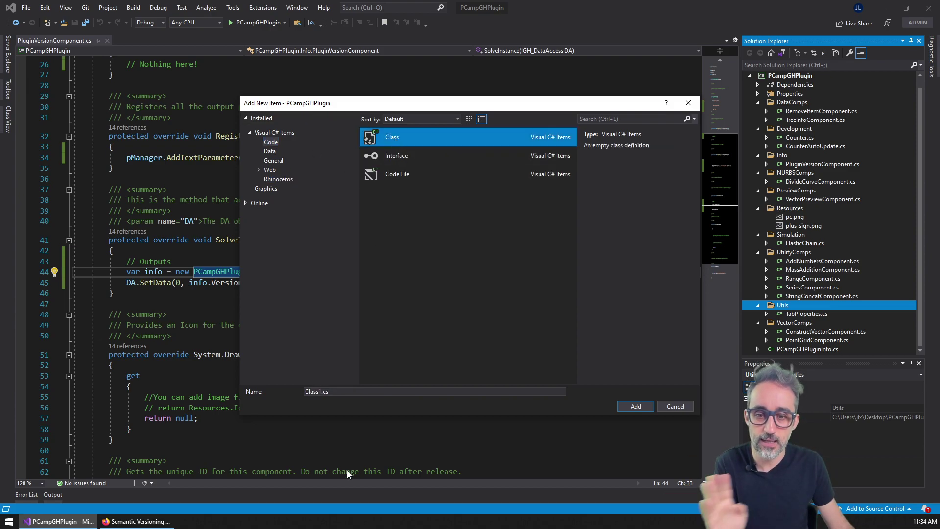
{"action": "left_click", "coordinate": [316, 390]}
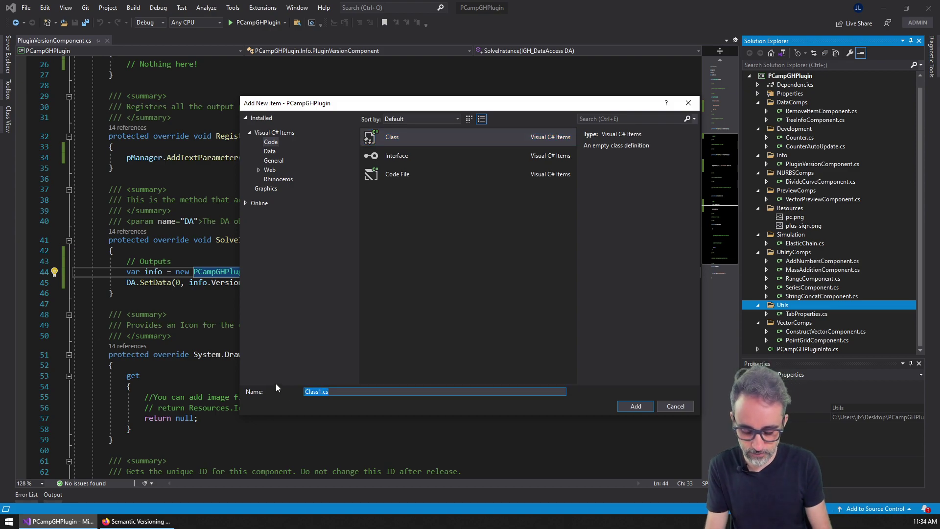
{"action": "type", "text": "CustomPul"}
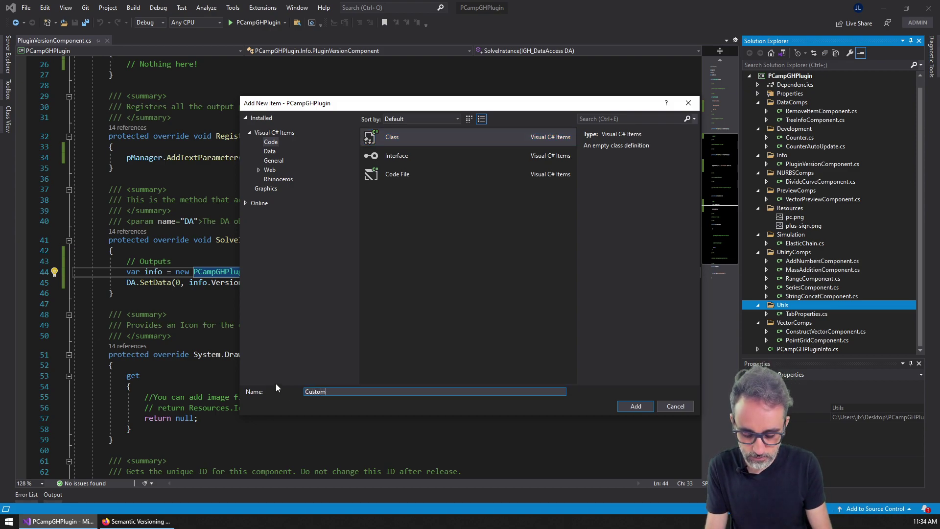
{"action": "key", "text": "BackSpace"}
{"action": "key", "text": "BackSpace"}
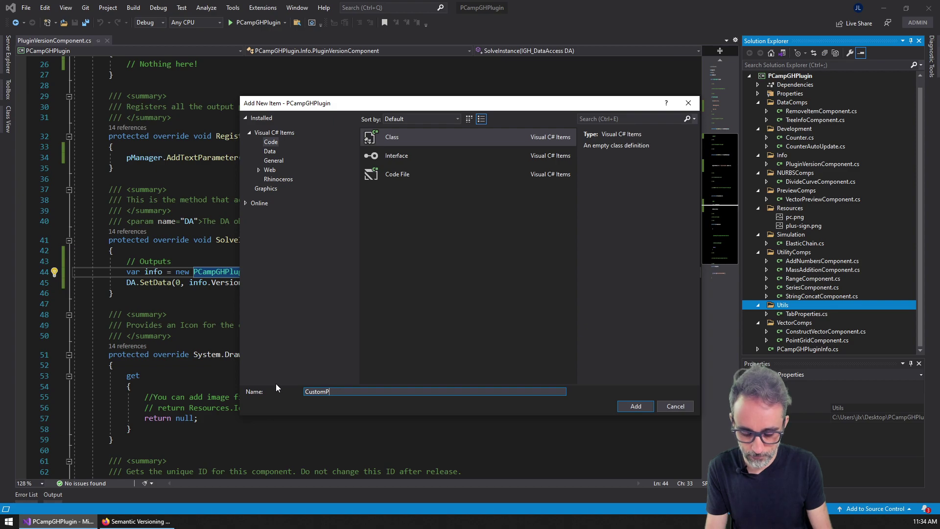
{"action": "type", "text": "uginPr"}
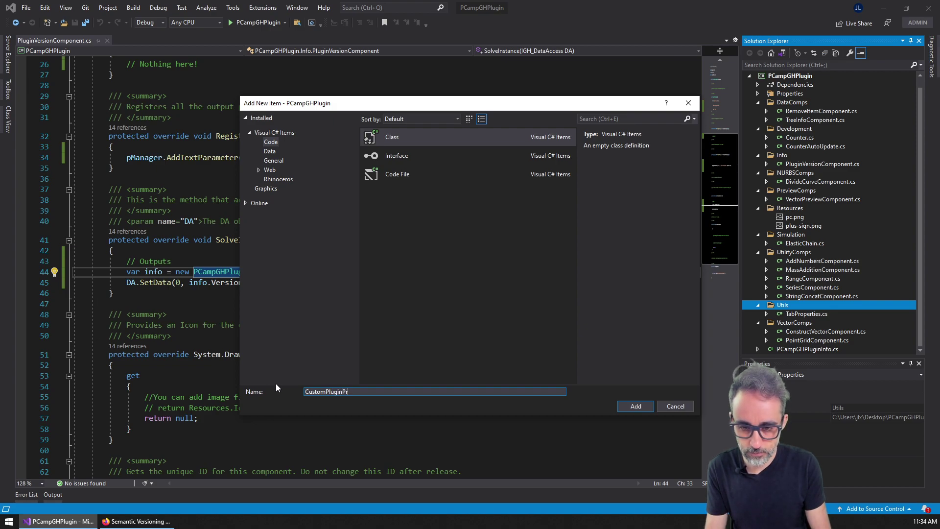
{"action": "type", "text": "operties"}
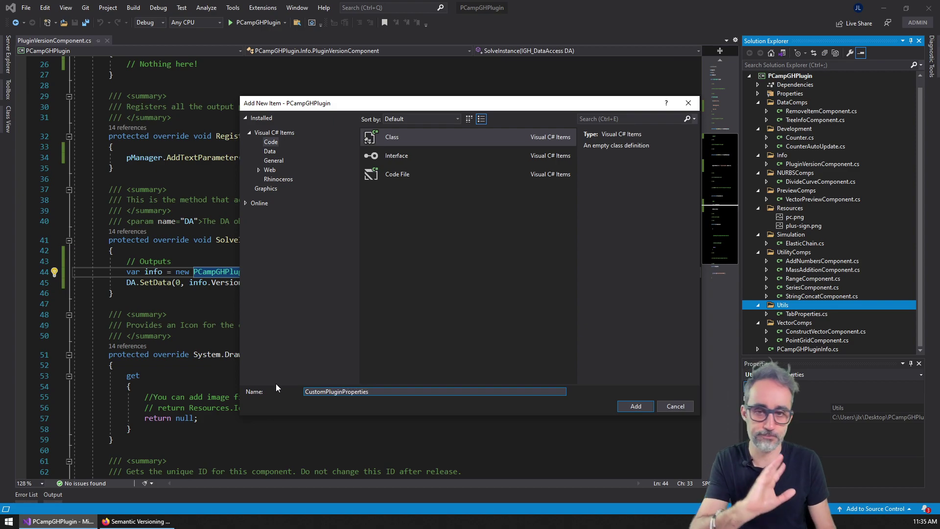
{"action": "key", "text": "Return"}
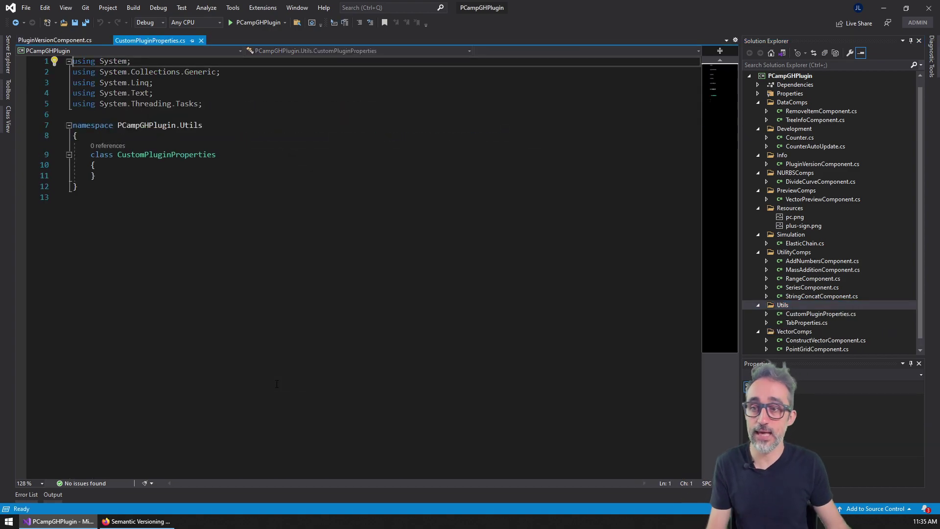
Make the class public static with a static string Version getter returning "0.3.0"
{"action": "left_click", "coordinate": [91, 155]}
{"action": "type", "text": "public static "}
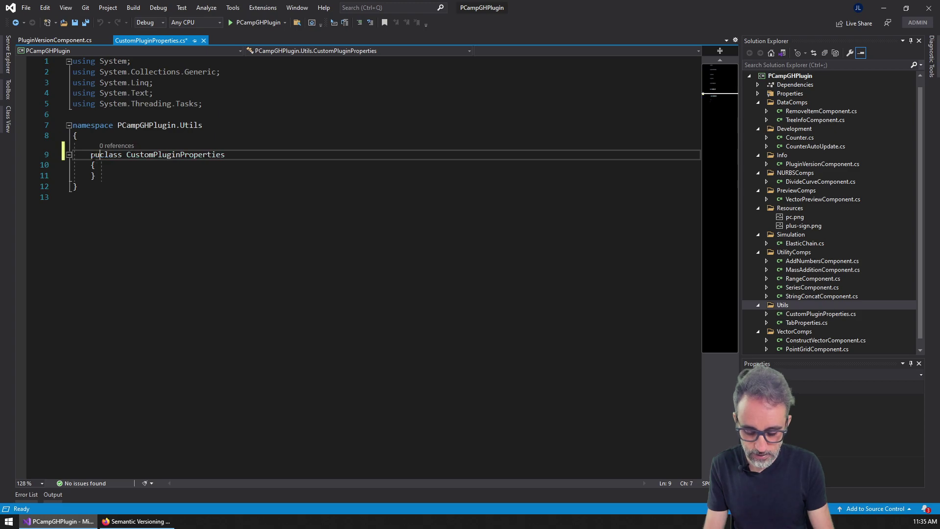
{"action": "type", "text": "class"}
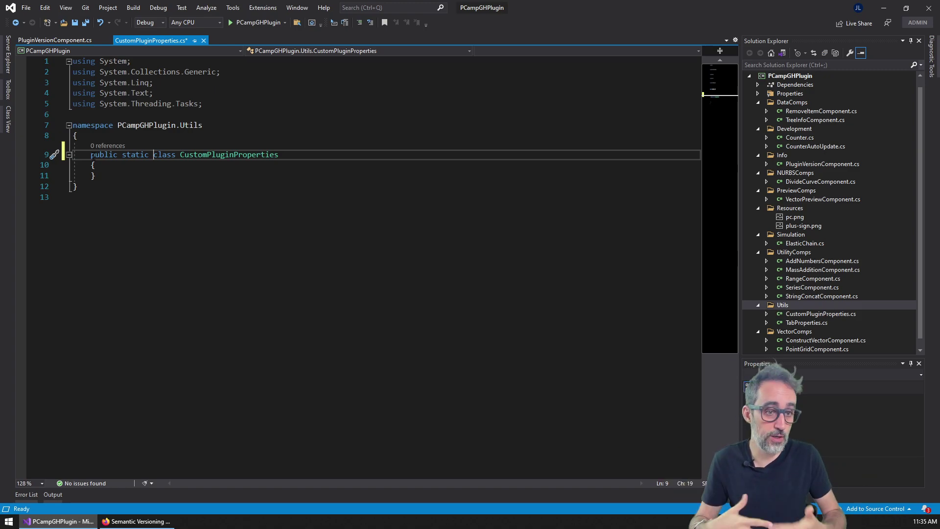
{"action": "left_click", "coordinate": [96, 165]}
{"action": "key", "text": "Return"}
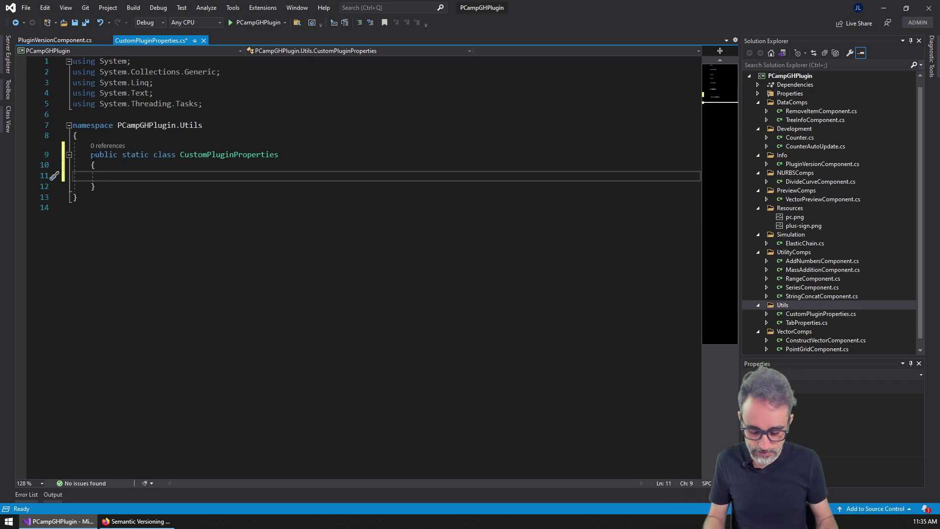
{"action": "type", "text": "ublic "}
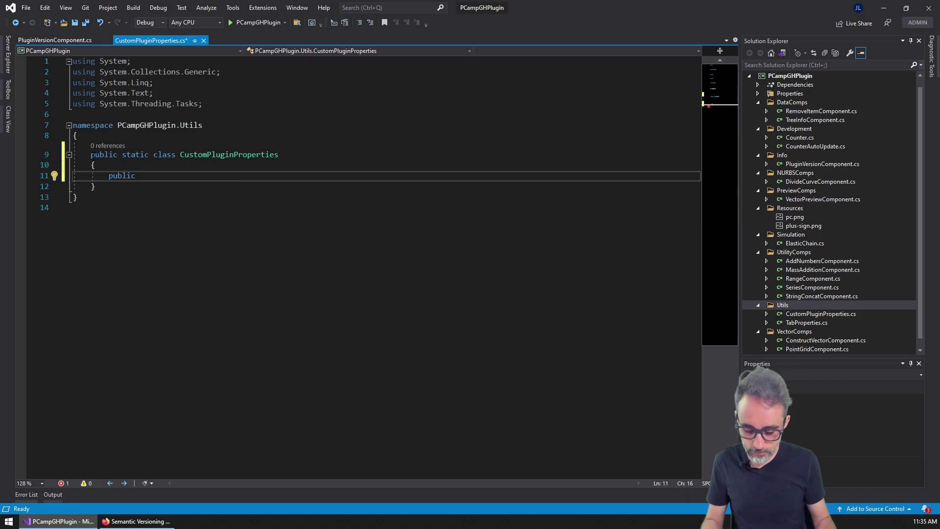
{"action": "type", "text": "static "}
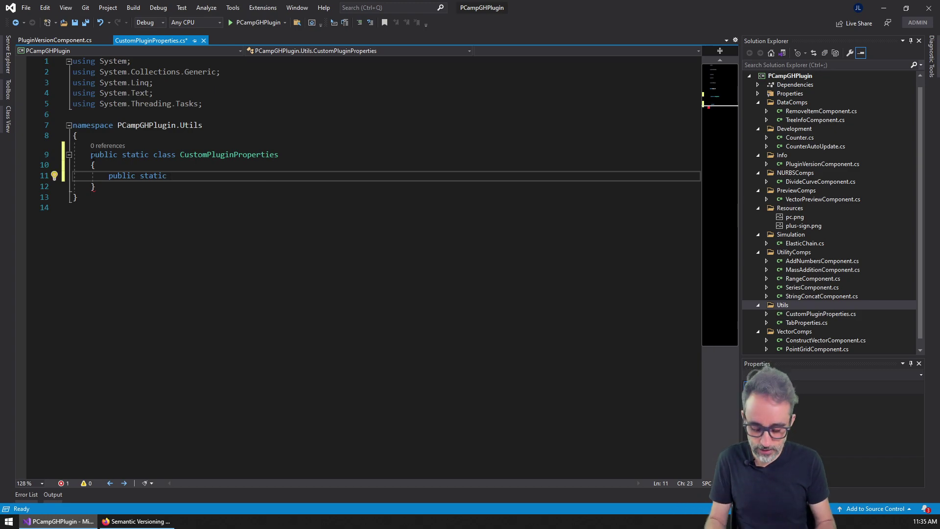
{"action": "type", "text": "string Version {"}
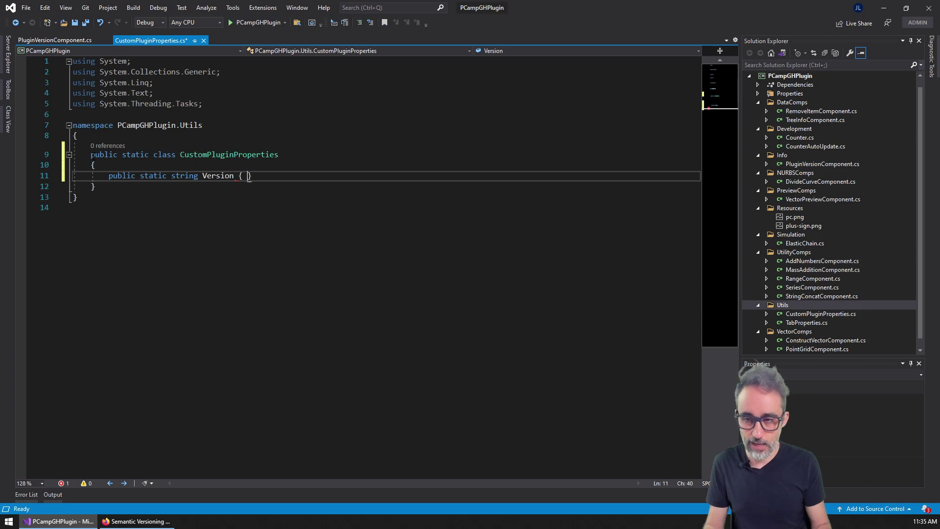
{"action": "key", "text": "Return"}
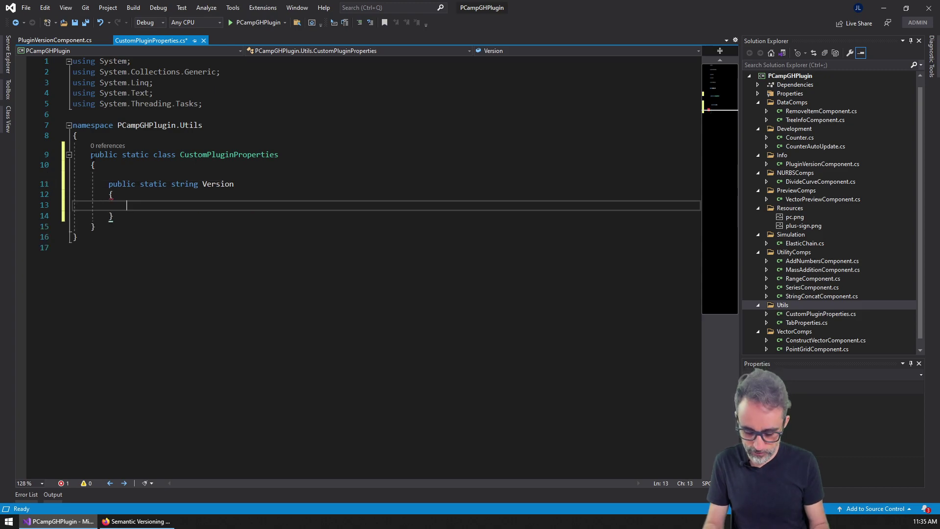
{"action": "type", "text": "{"}
{"action": "key", "text": "Return"}
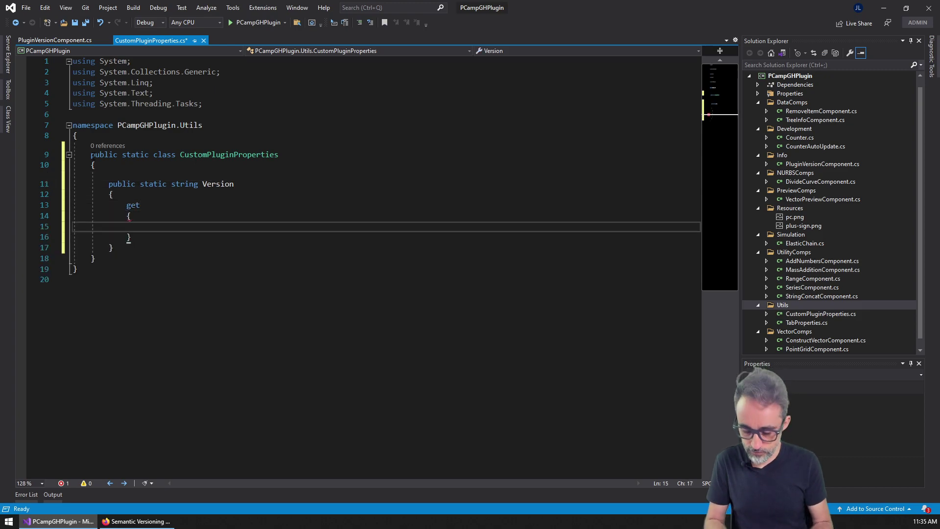
{"action": "type", "text": "turn \"0.3.0"}
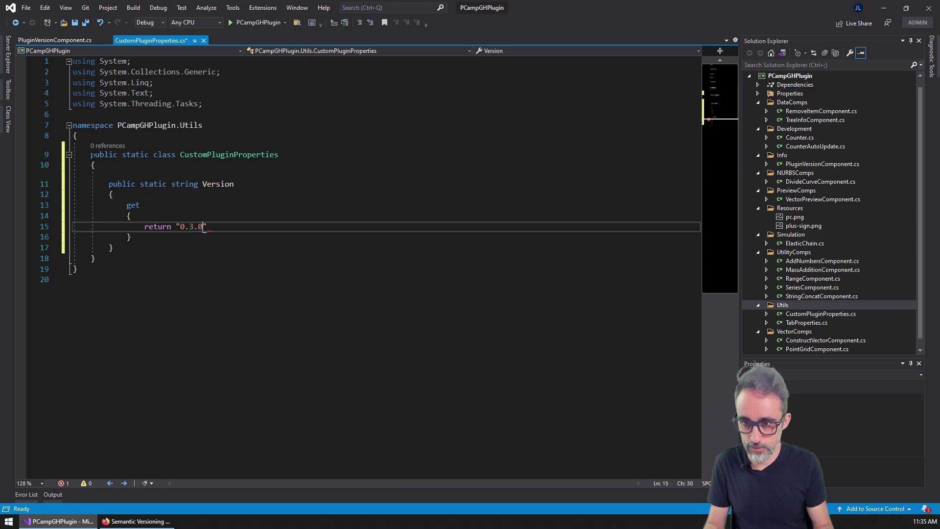
{"action": "type", "text": ";"}
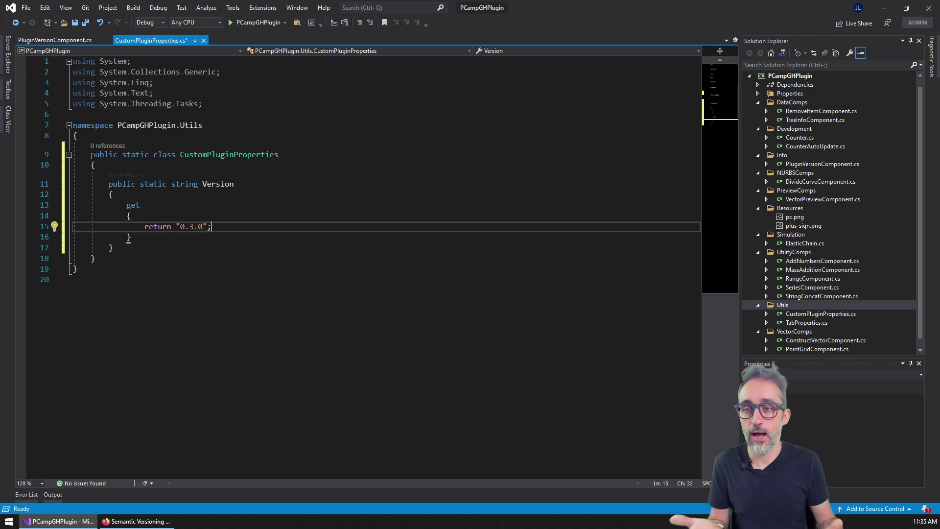
Copy the Version property declaration and paste it on a new line below the block
{"action": "left_click_drag", "start_coordinate": [233, 184], "coordinate": [126, 183]}
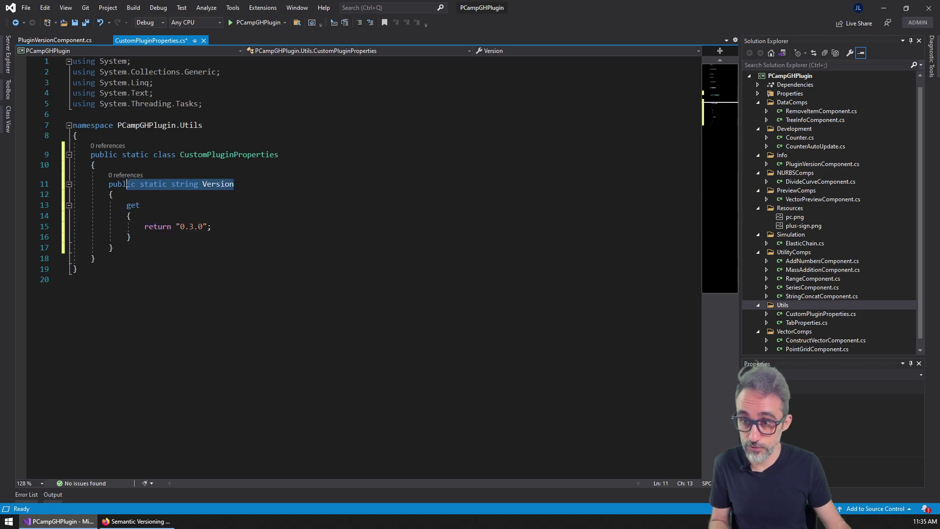
{"action": "left_click", "coordinate": [136, 250]}
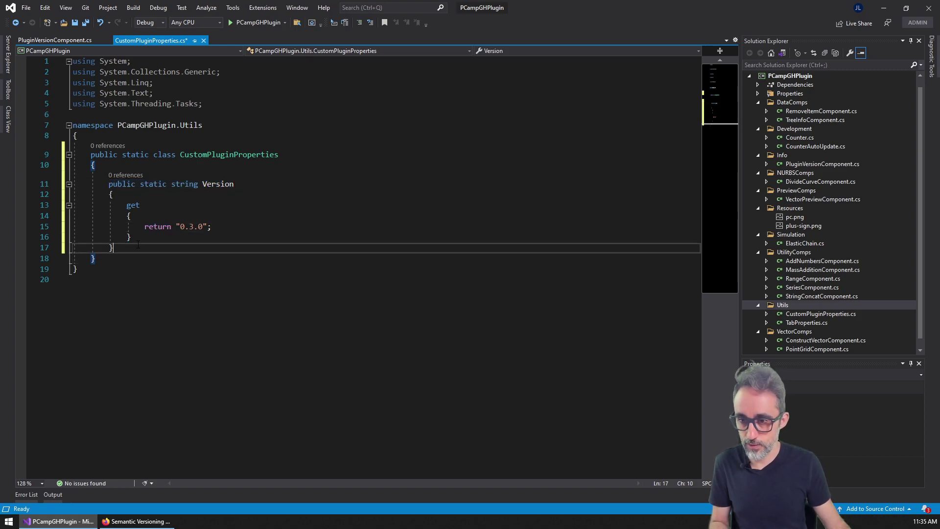
{"action": "key", "text": "Return"}
{"action": "key", "text": "Return"}
{"action": "type", "text": "public static string Version"}
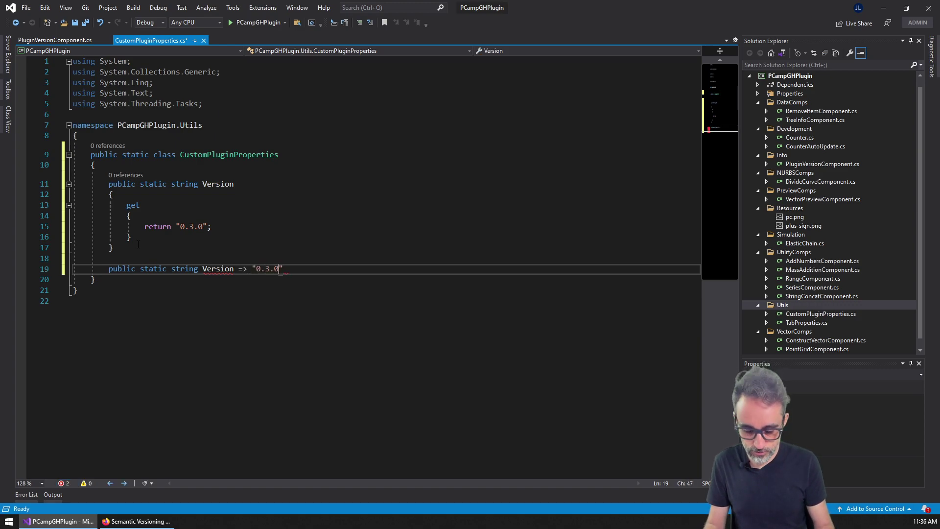
Comment out the old multi-line Version getter block with Ctrl+K, Ctrl+C
{"action": "key", "text": "Up"}
{"action": "key", "text": "shift+Up"}
{"action": "key", "text": "shift+Up"}
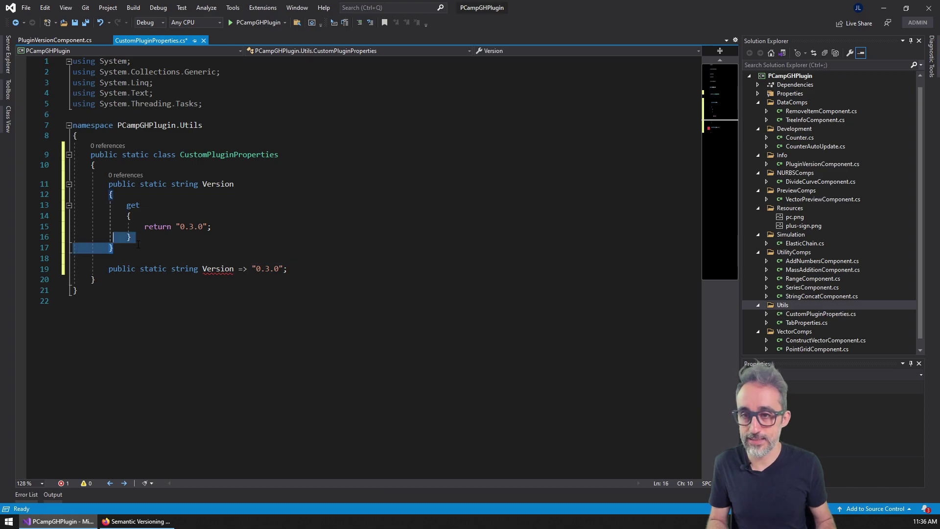
{"action": "key", "text": "shift+Up"}
{"action": "key", "text": "shift+Up"}
{"action": "key", "text": "shift+Up"}
{"action": "key", "text": "shift+Up"}
{"action": "key", "text": "shift+Home"}
{"action": "key", "text": "ctrl+k"}
{"action": "key", "text": "ctrl+c"}
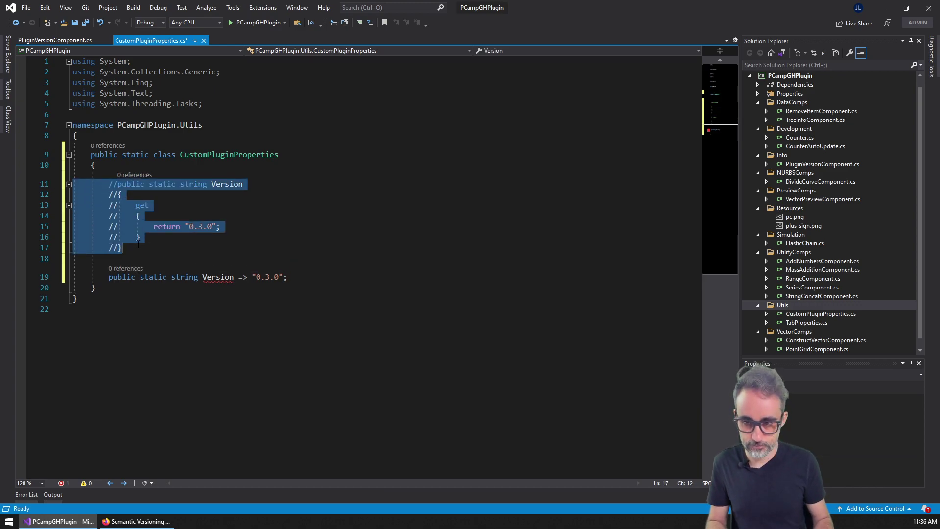
Add a blank line above the one-line Version => "0.3.0" and save CustomPluginProperties.cs
{"action": "key", "text": "Down"}
{"action": "key", "text": "Down"}
{"action": "key", "text": "Return"}
{"action": "type", "text": "/// Current"}
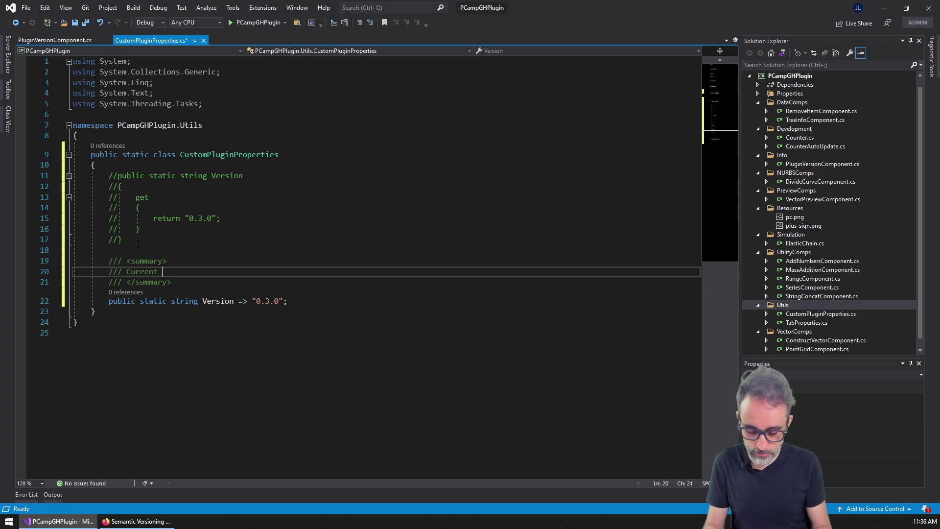
{"action": "type", "text": "n."}
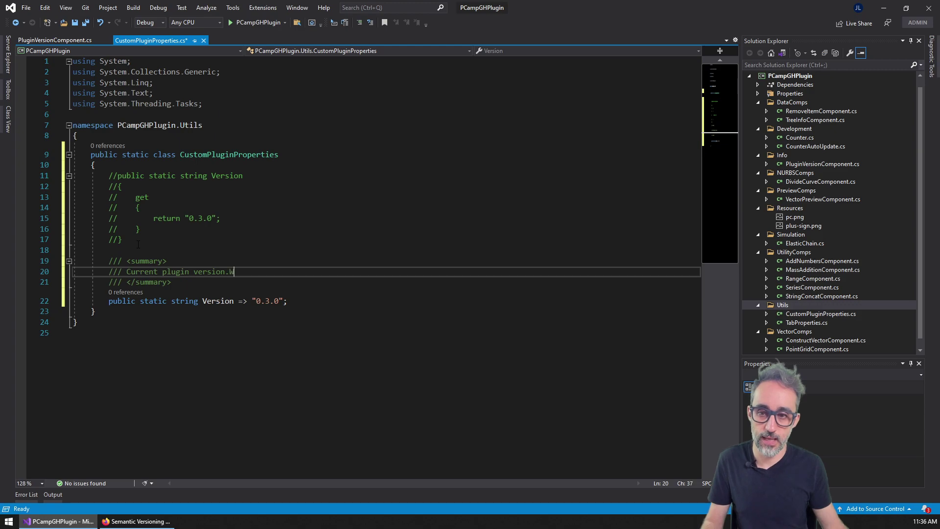
{"action": "key", "text": "ctrl+s"}
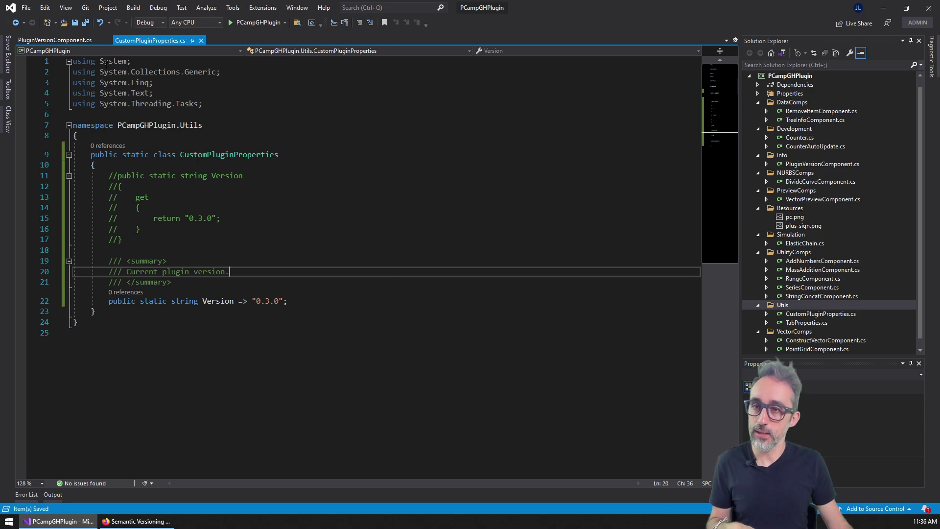
In PluginVersionComponent, delete the 'var info' PCampGHPluginInfo line and the info.Version argument
{"action": "left_click", "coordinate": [55, 40]}
{"action": "key", "text": "End"}
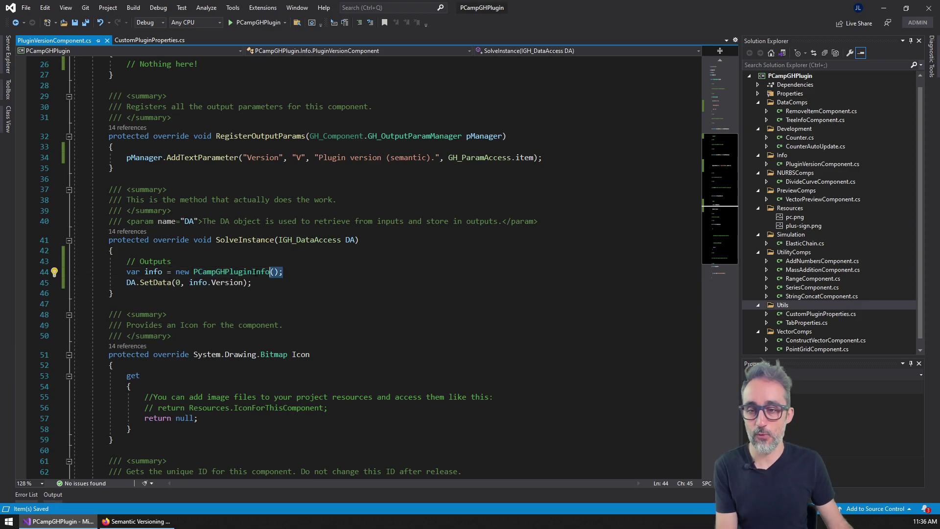
{"action": "key", "text": "shift+Home"}
{"action": "key", "text": "Delete"}
{"action": "key", "text": "Delete"}
{"action": "double_click", "coordinate": [228, 272]}
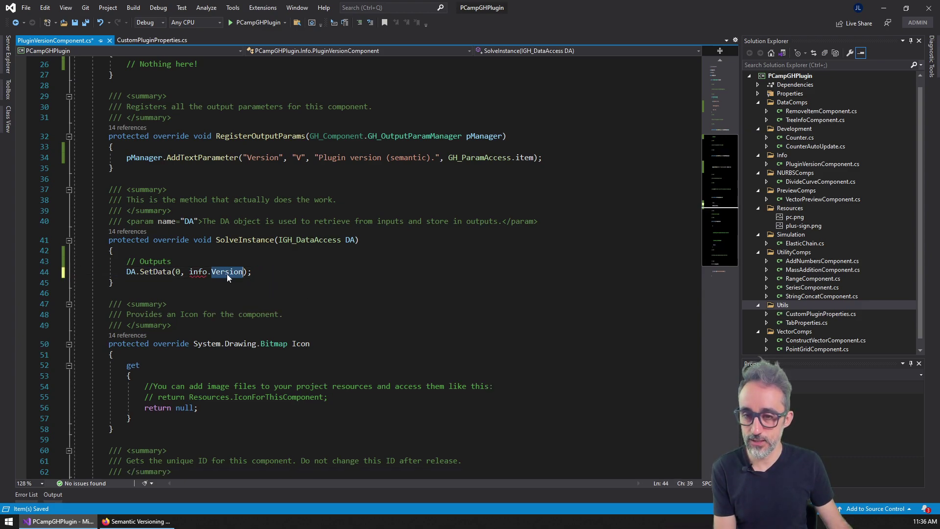
{"action": "key", "text": "BackSpace"}
{"action": "key", "text": "BackSpace"}
{"action": "key", "text": "BackSpace"}
{"action": "key", "text": "Up"}
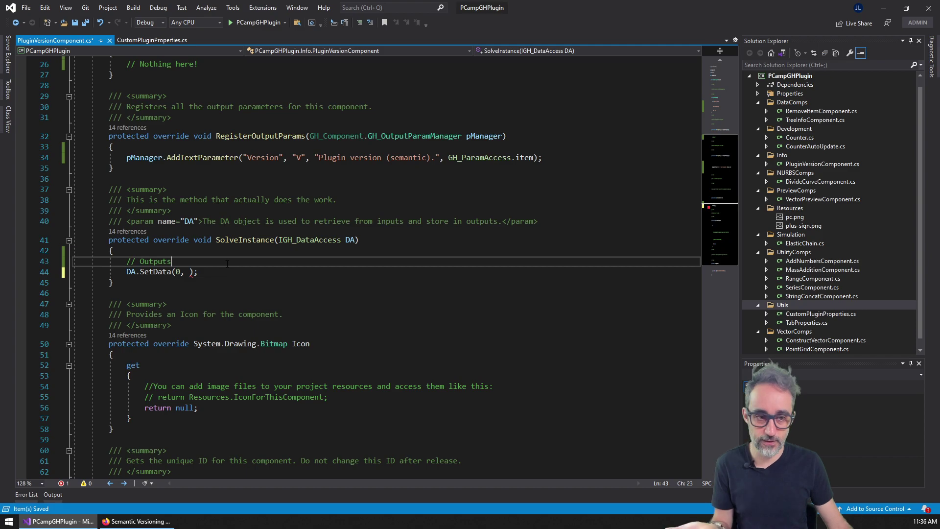
Begin the SetData argument with PCampGHPlugin via IntelliSense, undoing a wrong PCampGHPluginInfo pick
{"action": "double_click", "coordinate": [823, 313]}
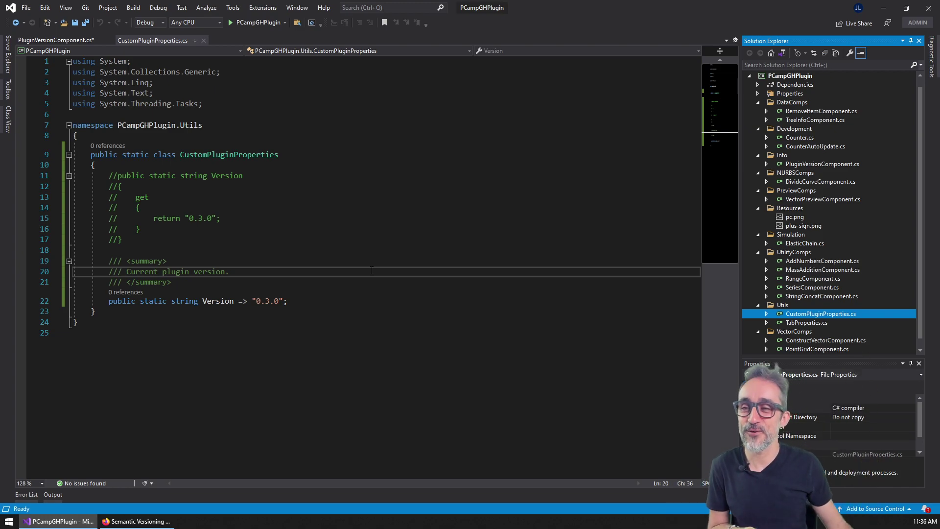
{"action": "left_click", "coordinate": [72, 40]}
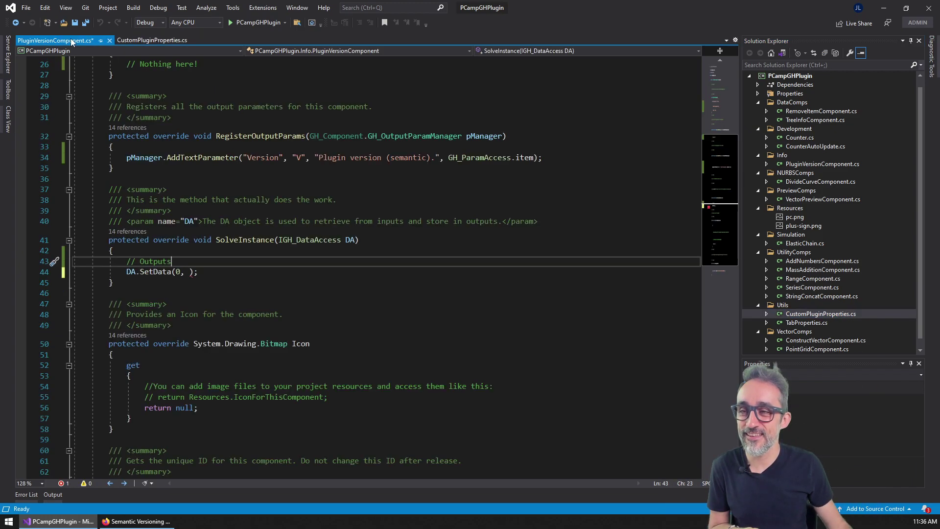
{"action": "left_click", "coordinate": [233, 274]}
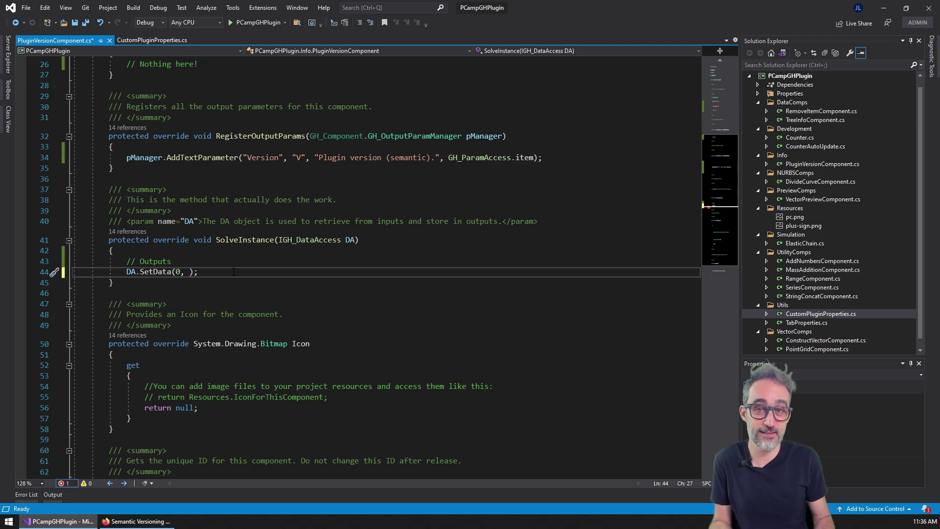
{"action": "key", "text": "ctrl+space"}
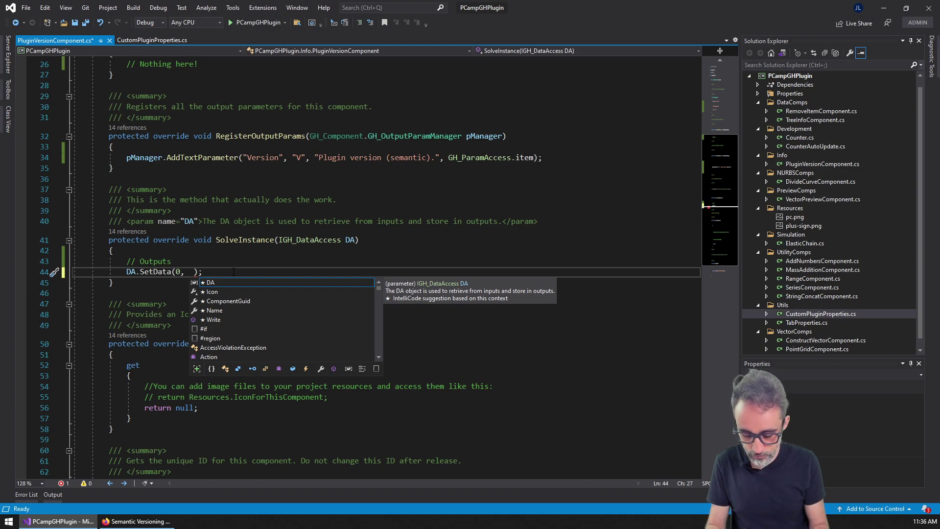
{"action": "type", "text": "H"}
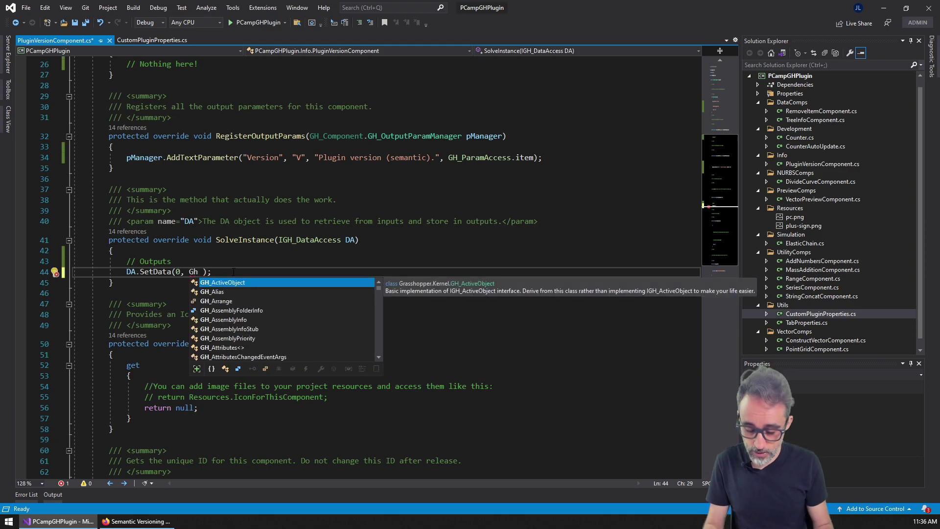
{"action": "key", "text": "BackSpace"}
{"action": "key", "text": "BackSpace"}
{"action": "type", "text": "Pcam"}
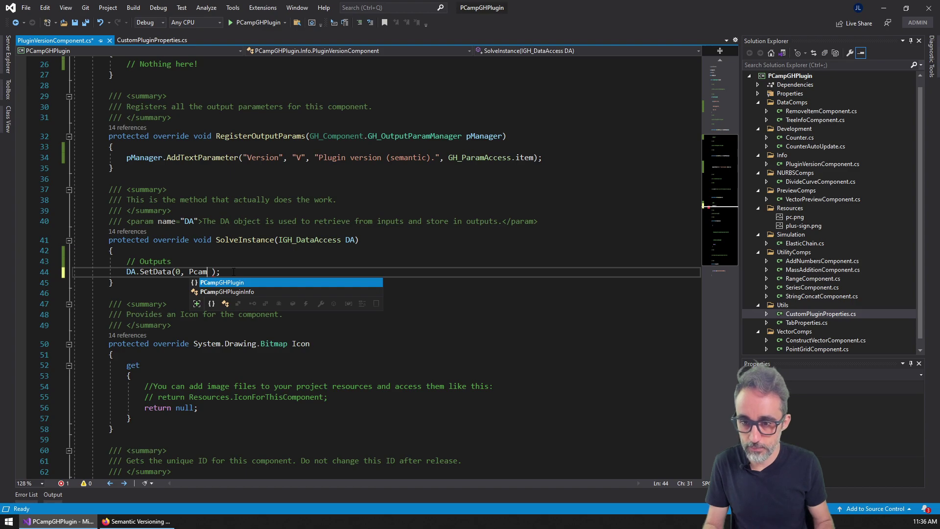
{"action": "key", "text": "Tab"}
{"action": "type", "text": "."}
{"action": "key", "text": "Down"}
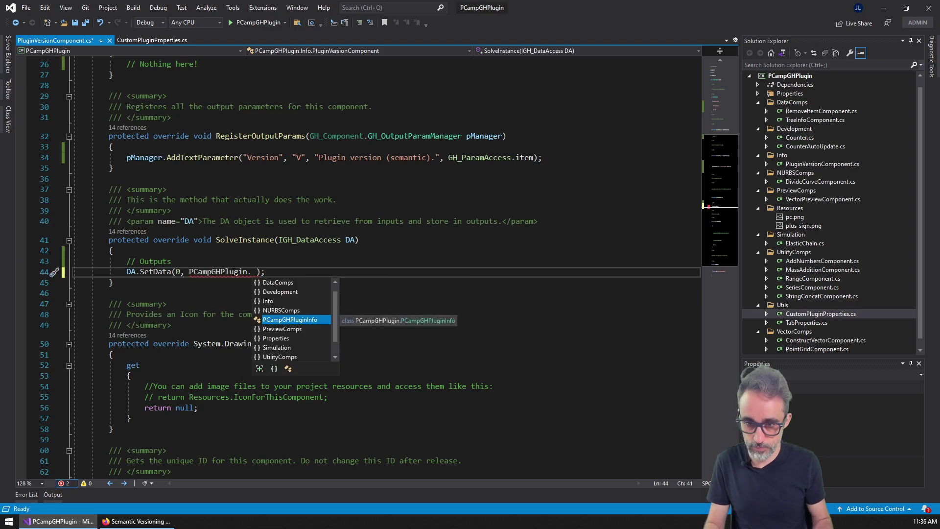
{"action": "key", "text": "Tab"}
{"action": "key", "text": "Escape"}
{"action": "key", "text": "ctrl+shift+Left"}
{"action": "key", "text": "ctrl+shift+Left"}
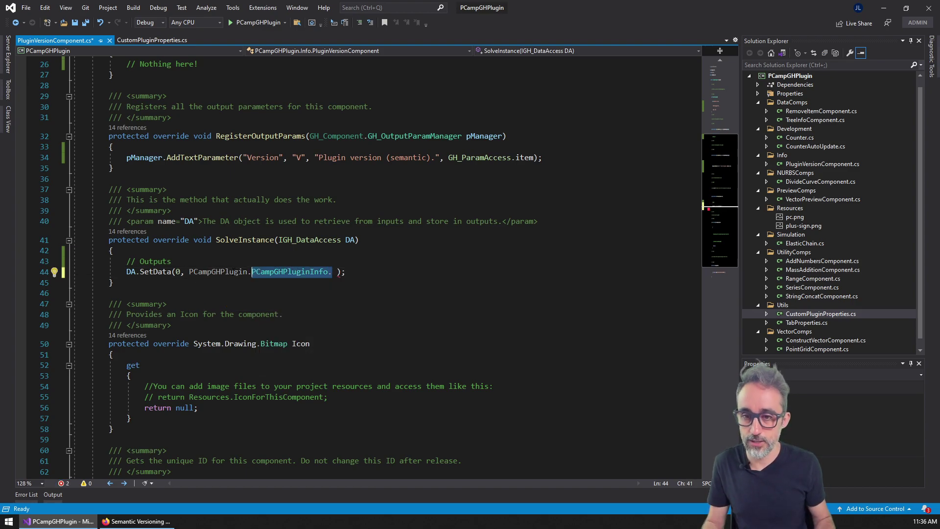
{"action": "key", "text": "BackSpace"}
{"action": "type", "text": "."}
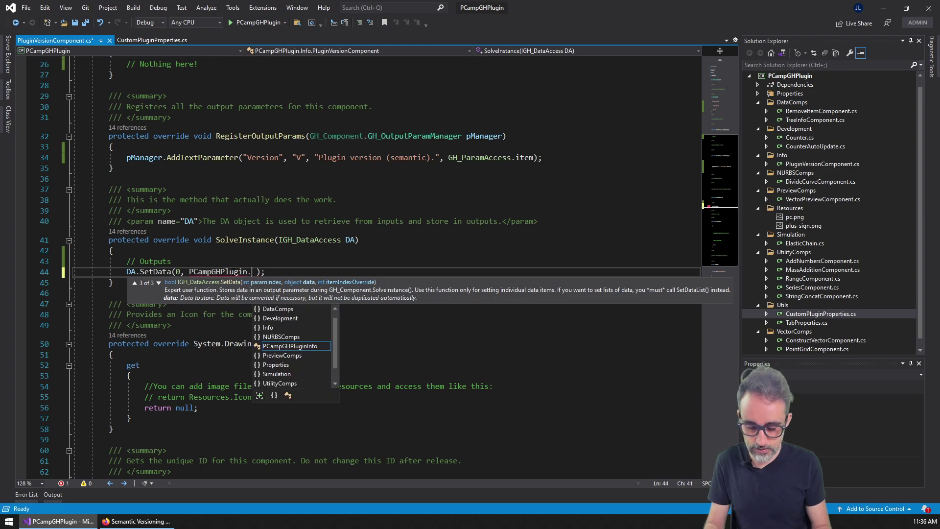
{"action": "type", "text": "u"}
Complete the SetData argument as PCampGHPlugin.Utils.CustomPluginProperties.Version
{"action": "key", "text": "Down"}
{"action": "key", "text": "Tab"}
{"action": "type", "text": "."}
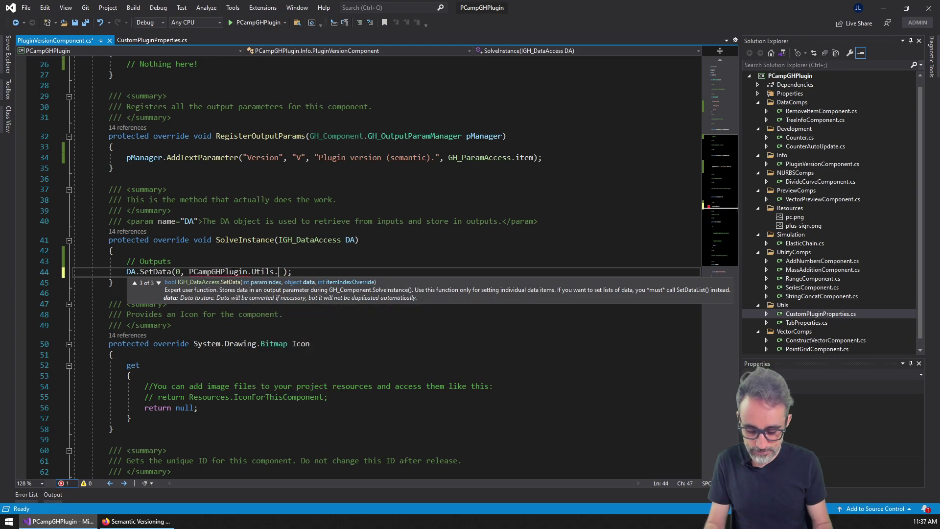
{"action": "key", "text": "BackSpace"}
{"action": "key", "text": "BackSpace"}
{"action": "type", "text": "cut"}
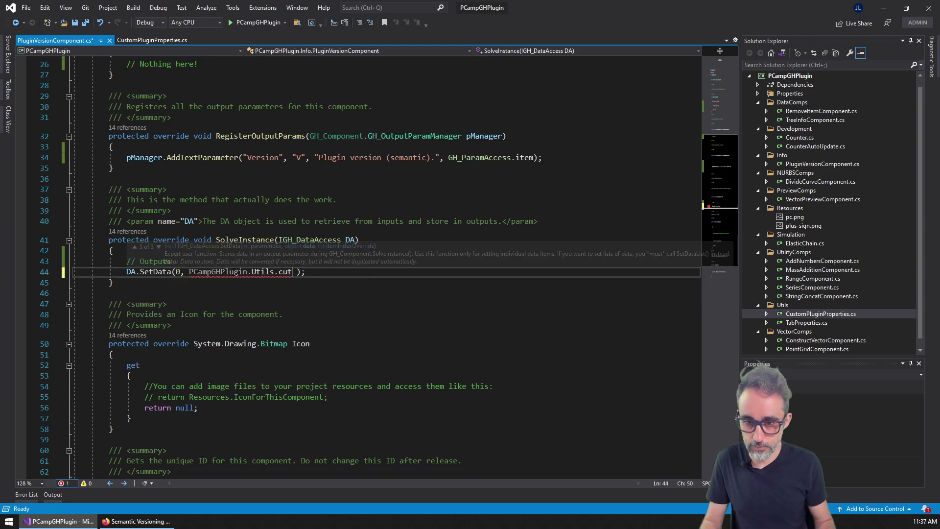
{"action": "type", "text": "."}
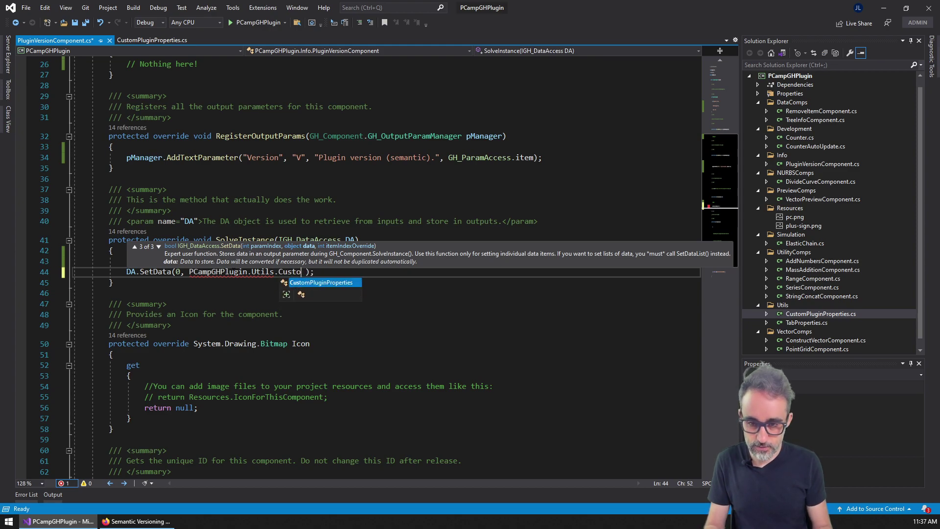
{"action": "key", "text": "Tab"}
{"action": "type", "text": ".Ver"}
{"action": "key", "text": "Tab"}
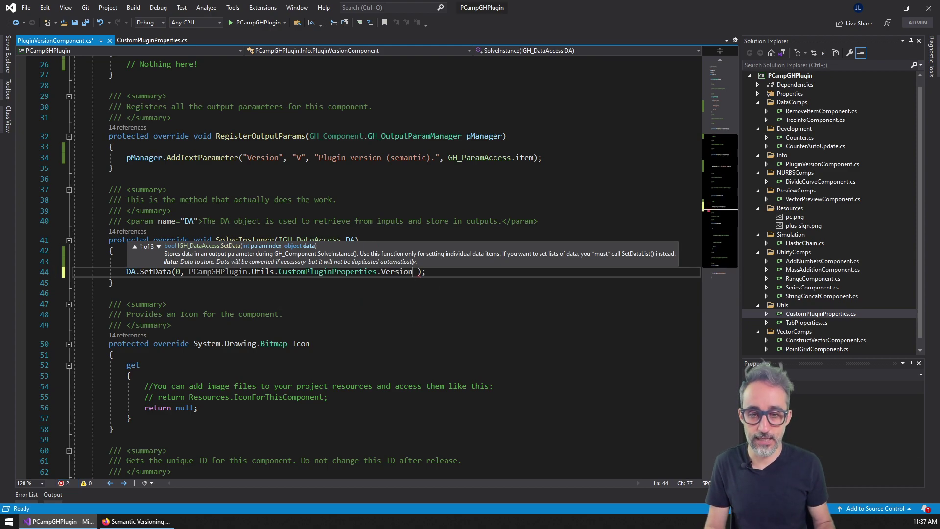
{"action": "key", "text": "Right"}
Highlight CustomPluginProperties and Version in the finished SetData call to review it
{"action": "left_click", "coordinate": [455, 249]}
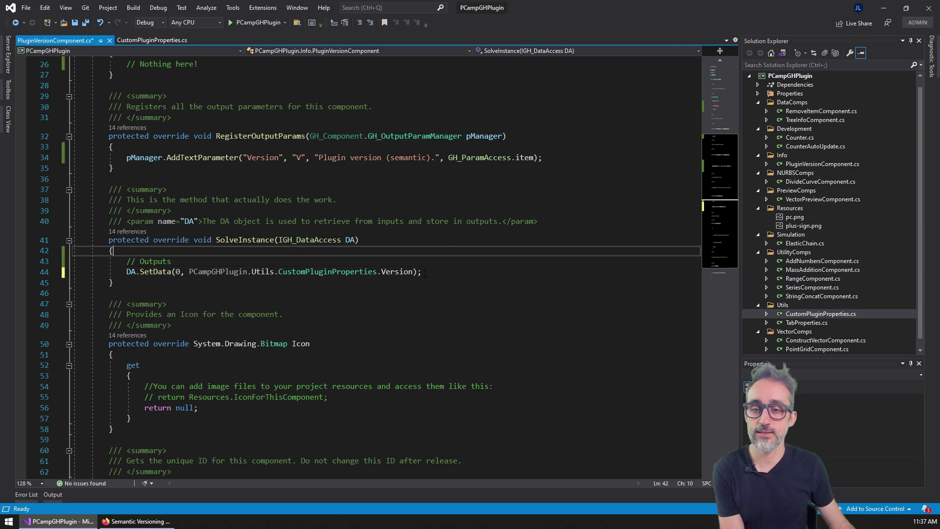
{"action": "double_click", "coordinate": [400, 272]}
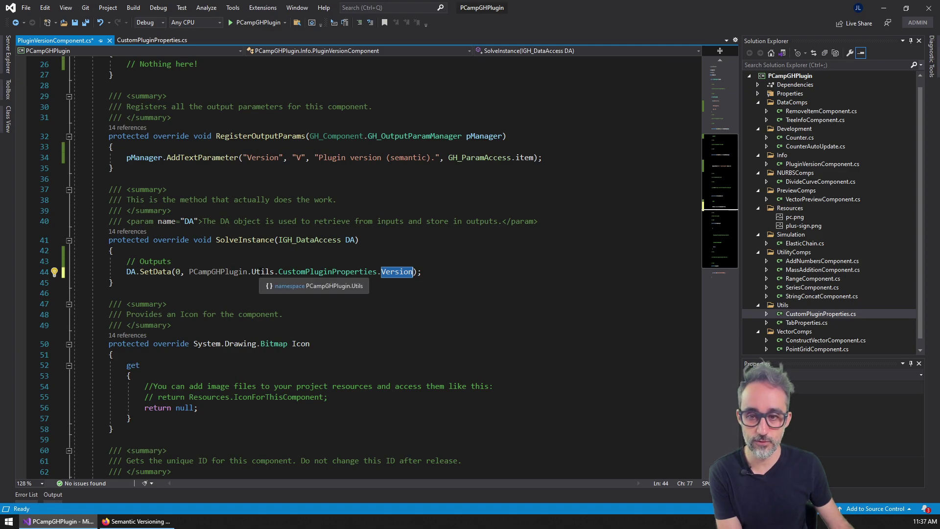
{"action": "double_click", "coordinate": [262, 272]}
{"action": "double_click", "coordinate": [327, 272]}
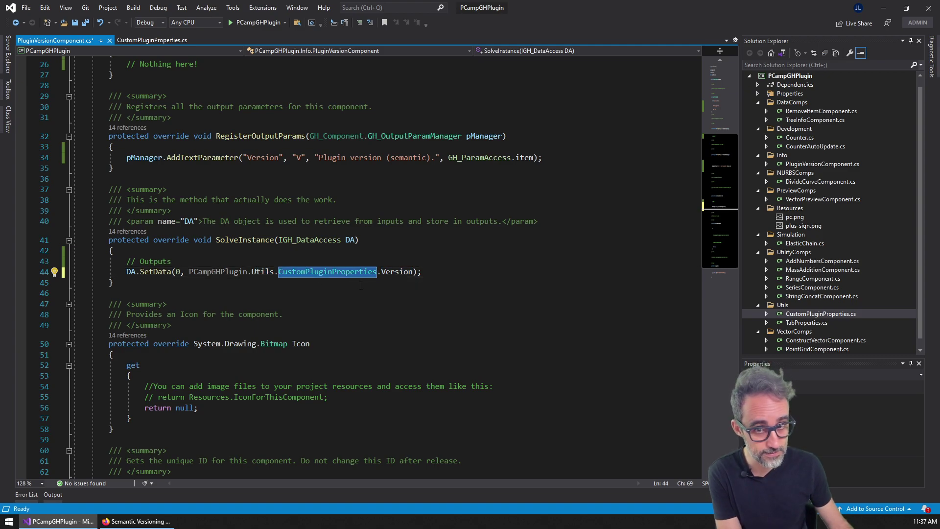
{"action": "double_click", "coordinate": [400, 272]}
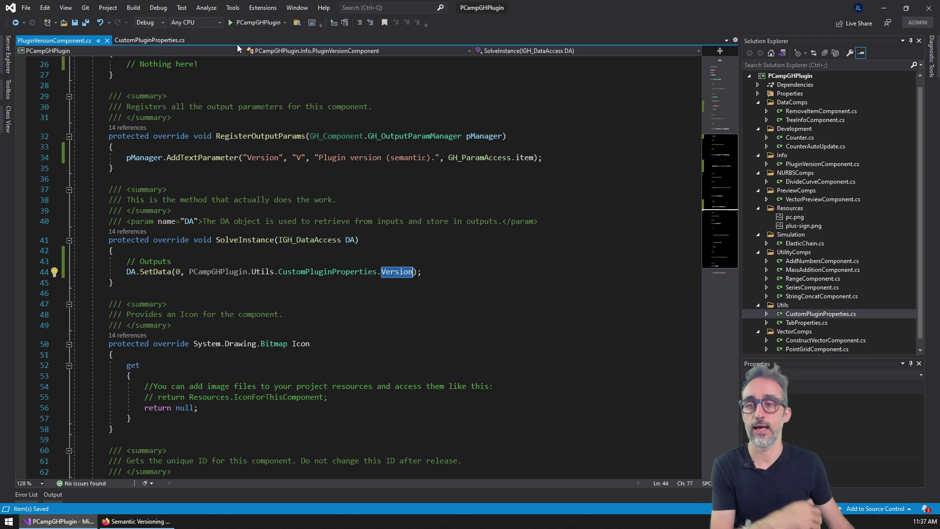
Debug with F5 and center the Grasshopper panel reading 0.3.0 on the canvas
{"action": "key", "text": "F5"}
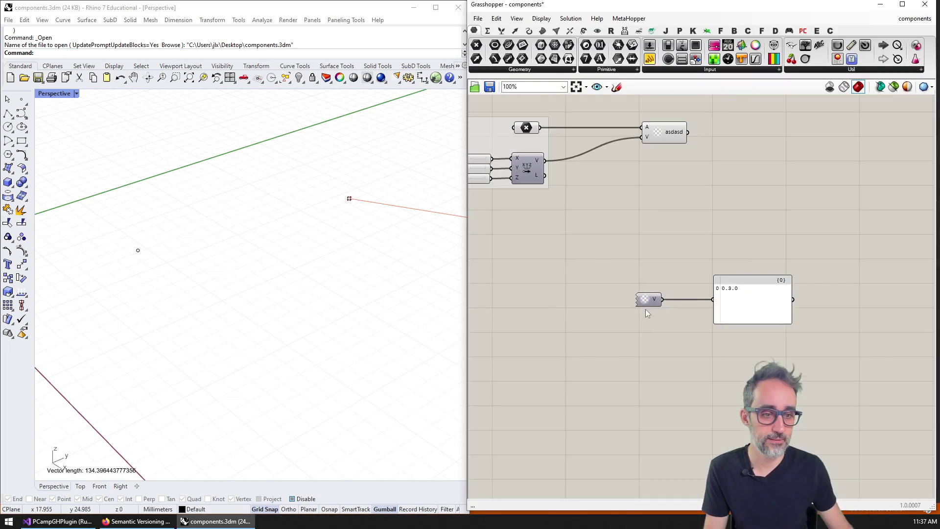
{"action": "scroll", "coordinate": [645, 309], "scroll_direction": "up", "scroll_amount": 4}
{"action": "scroll", "coordinate": [661, 294], "scroll_direction": "up", "scroll_amount": 4}
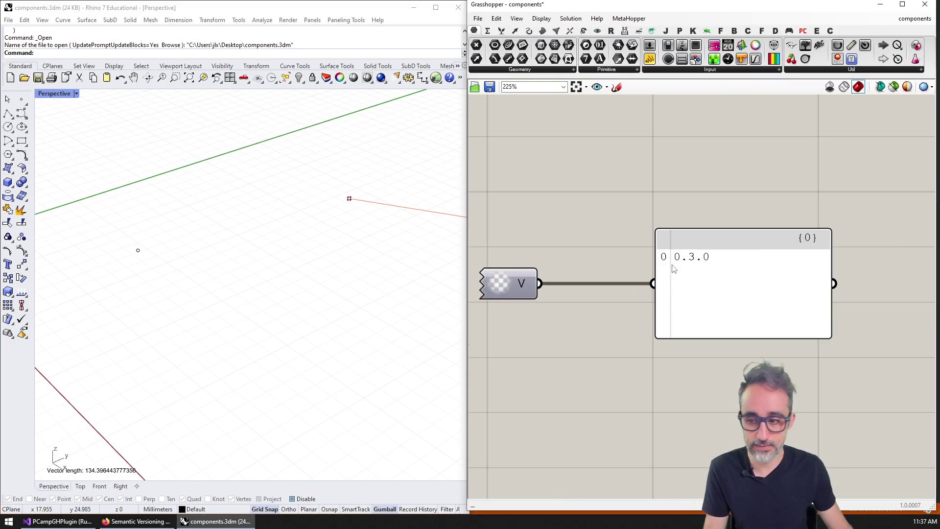
{"action": "left_click_drag", "start_coordinate": [684, 303], "coordinate": [768, 252]}
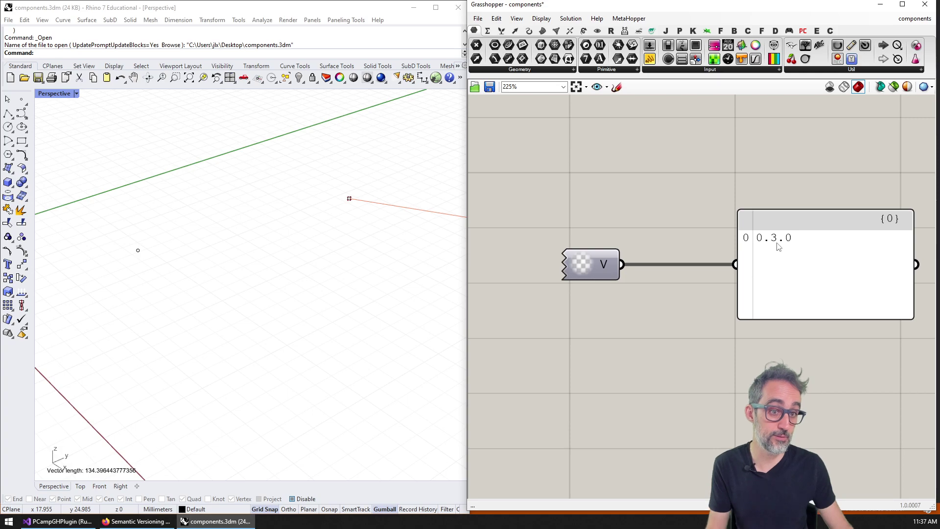
{"action": "scroll", "coordinate": [775, 254], "scroll_direction": "down", "scroll_amount": 4}
{"action": "scroll", "coordinate": [720, 258], "scroll_direction": "down", "scroll_amount": 1}
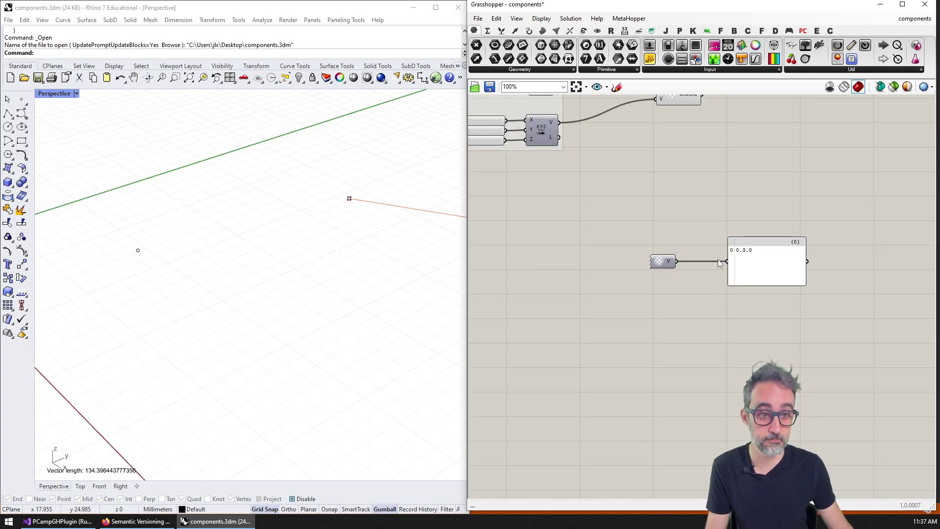
{"action": "scroll", "coordinate": [718, 259], "scroll_direction": "down", "scroll_amount": 1}
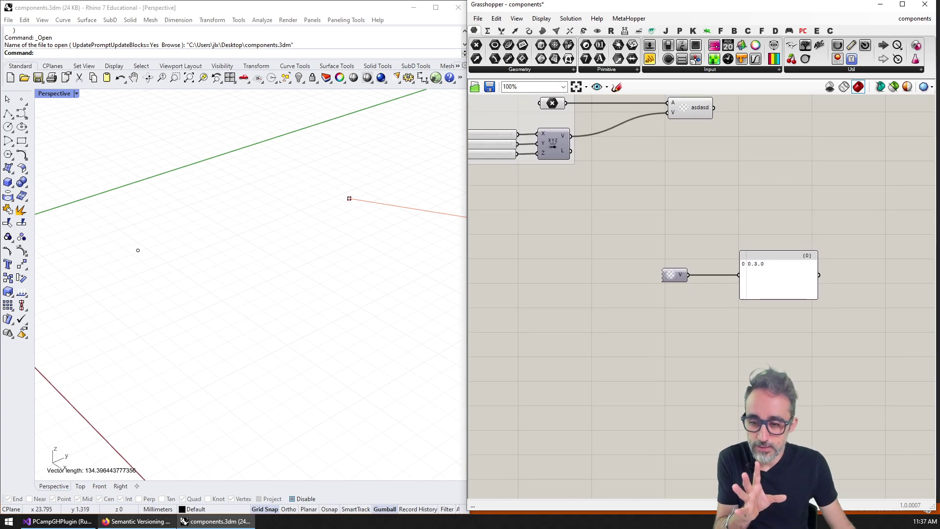
{"action": "left_click", "coordinate": [59, 521]}
{"action": "left_click", "coordinate": [209, 521]}
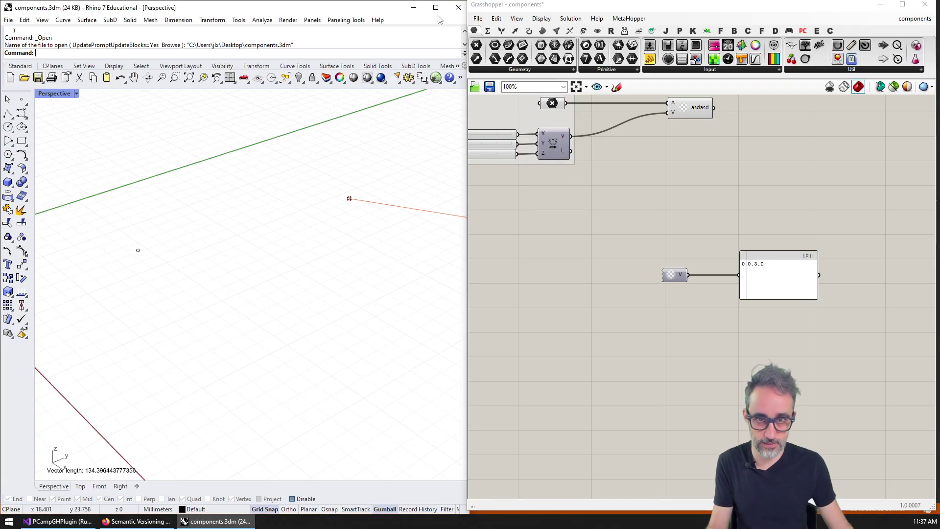
{"action": "left_click", "coordinate": [458, 7]}
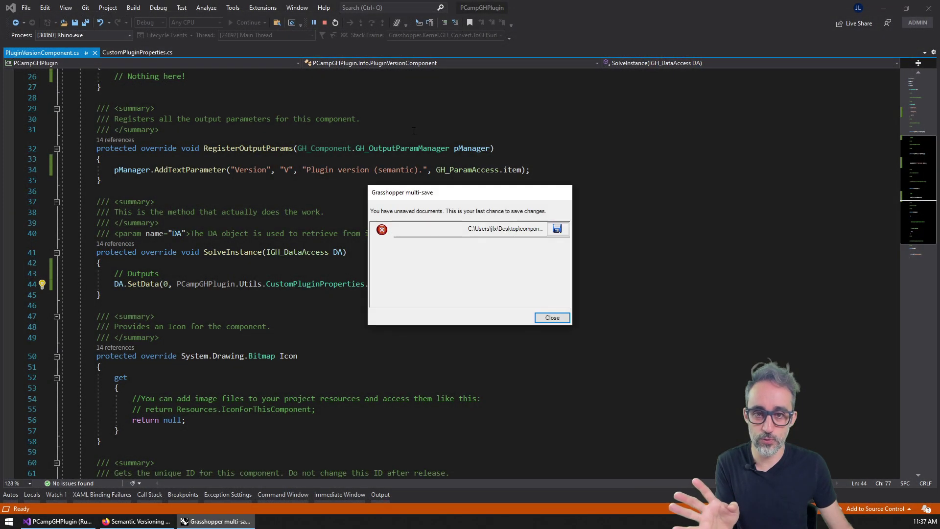
{"action": "left_click", "coordinate": [552, 317]}
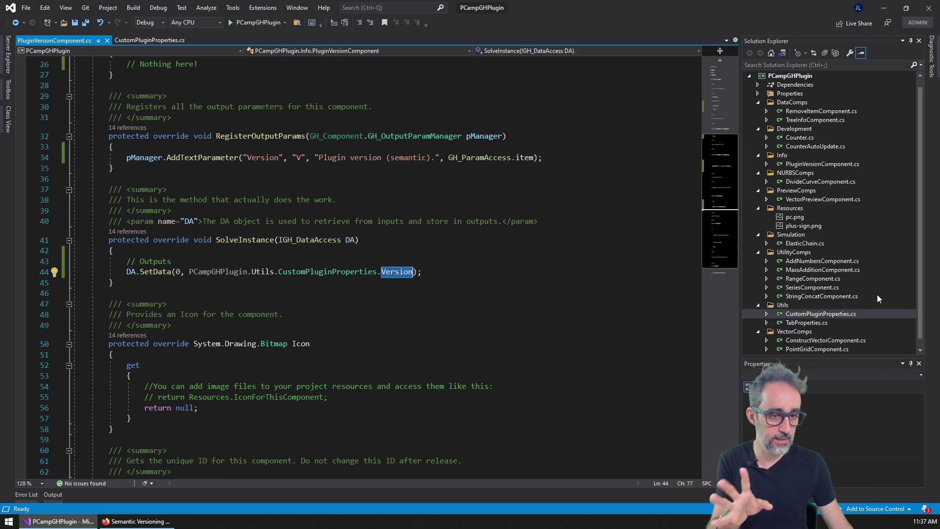
{"action": "double_click", "coordinate": [807, 348]}
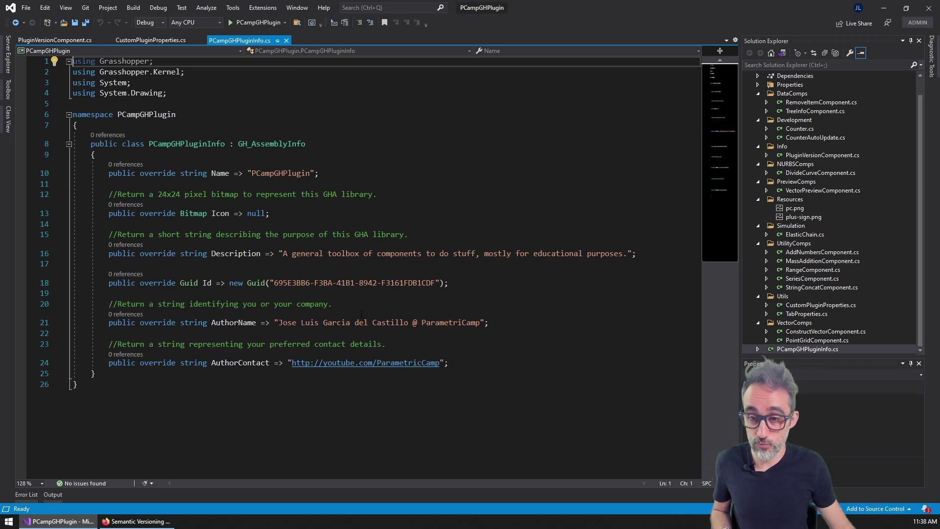
{"action": "mouse_move", "coordinate": [449, 363]}
{"action": "left_mouse_down"}
{"action": "mouse_move", "coordinate": [193, 173]}
{"action": "mouse_move", "coordinate": [72, 173]}
{"action": "left_mouse_up"}
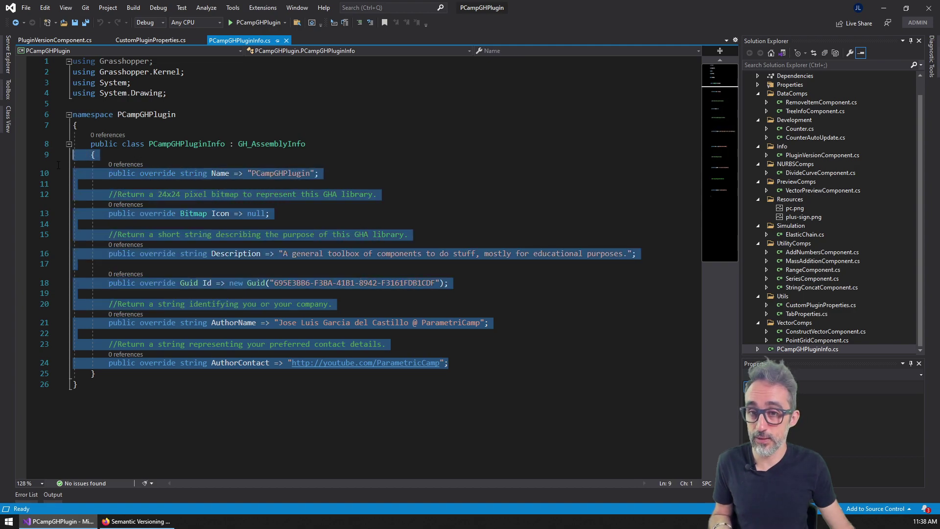
{"action": "left_click", "coordinate": [450, 363]}
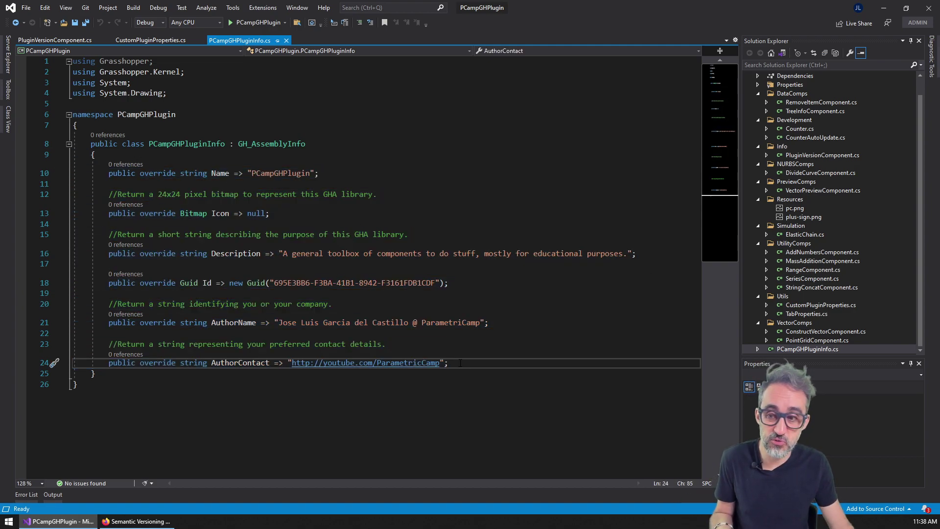
{"action": "left_click", "coordinate": [149, 39]}
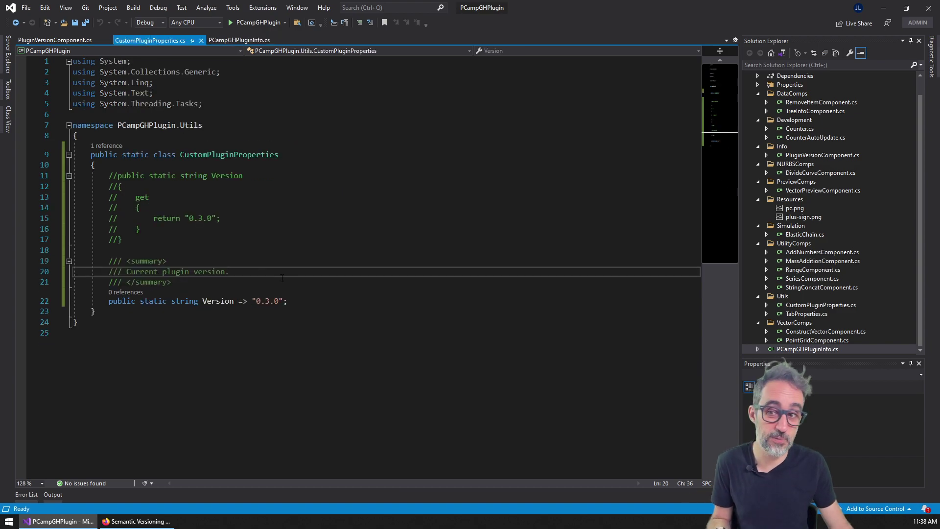
{"action": "left_click_drag", "start_coordinate": [287, 300], "coordinate": [73, 135]}
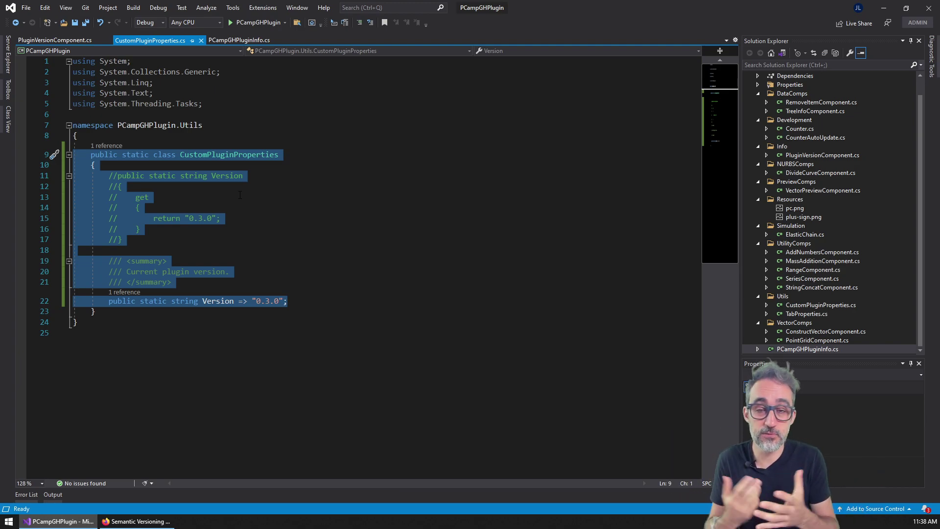
{"action": "left_click", "coordinate": [362, 284]}
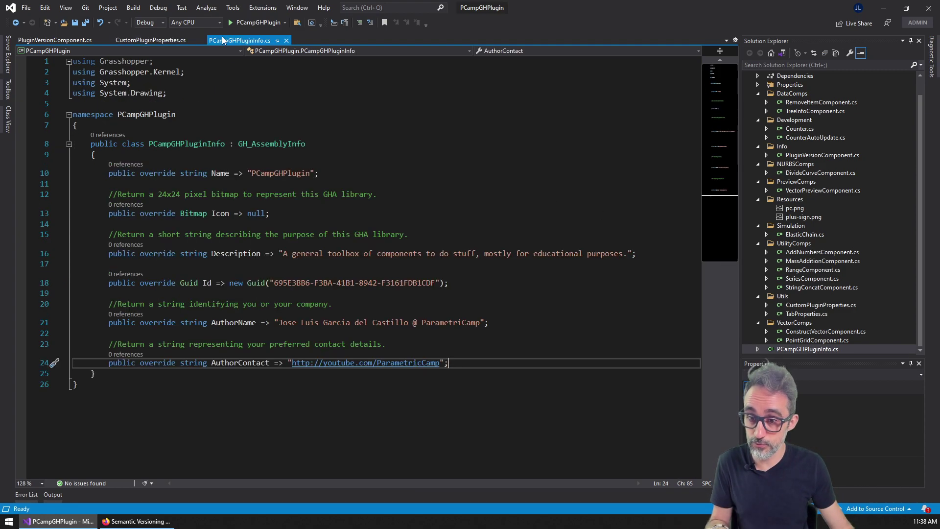
{"action": "double_click", "coordinate": [808, 347]}
{"action": "left_click", "coordinate": [140, 522]}
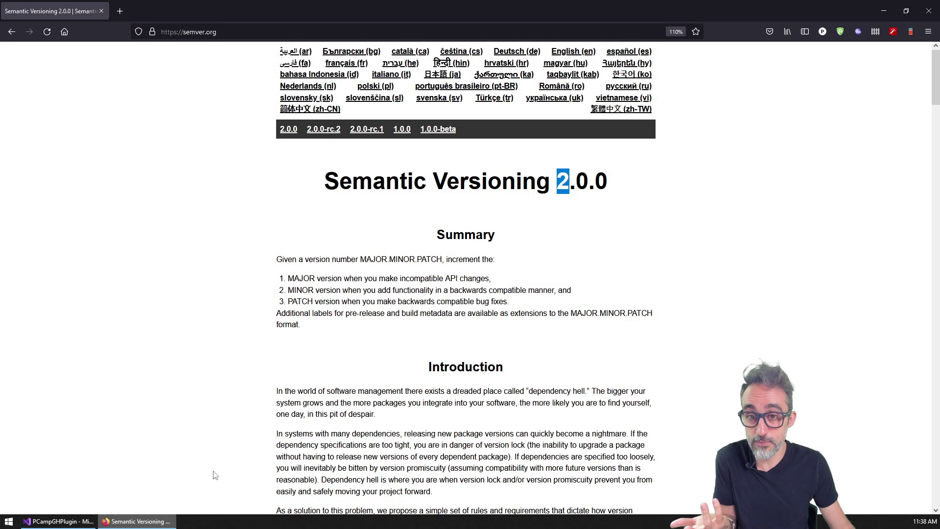
{"action": "left_click_drag", "start_coordinate": [323, 182], "coordinate": [635, 187]}
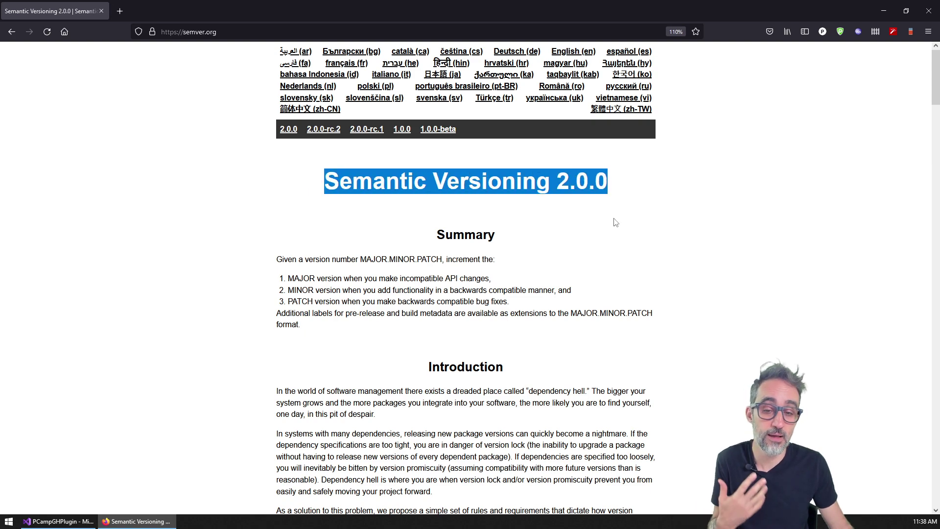
Below Version, declare public static int MAJOR_VERSION, MINOR_VERSION and PATCH_VERSION, each = 0
{"action": "left_click", "coordinate": [132, 522]}
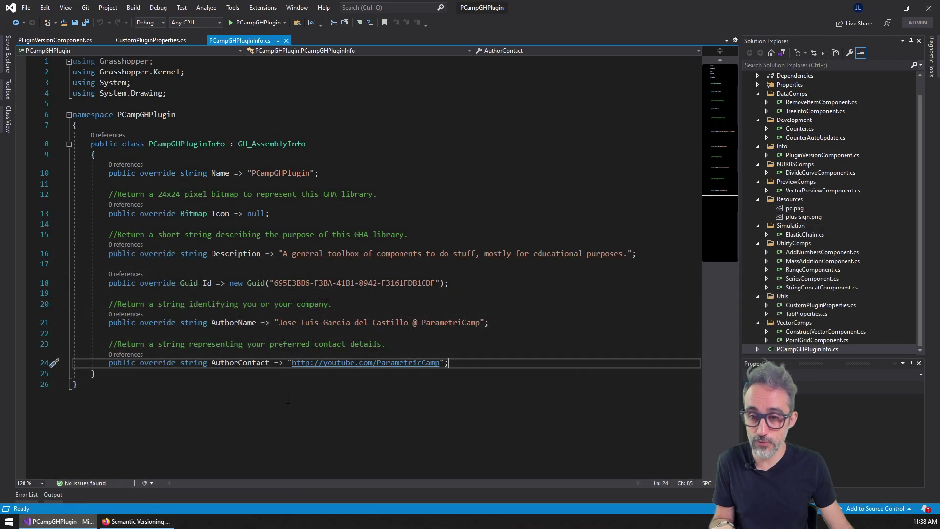
{"action": "left_click", "coordinate": [150, 40]}
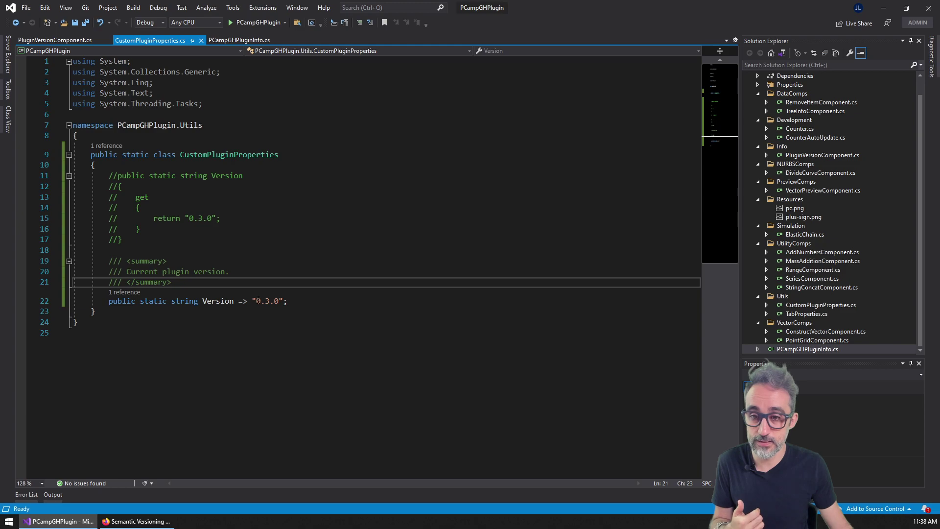
{"action": "left_click", "coordinate": [283, 301]}
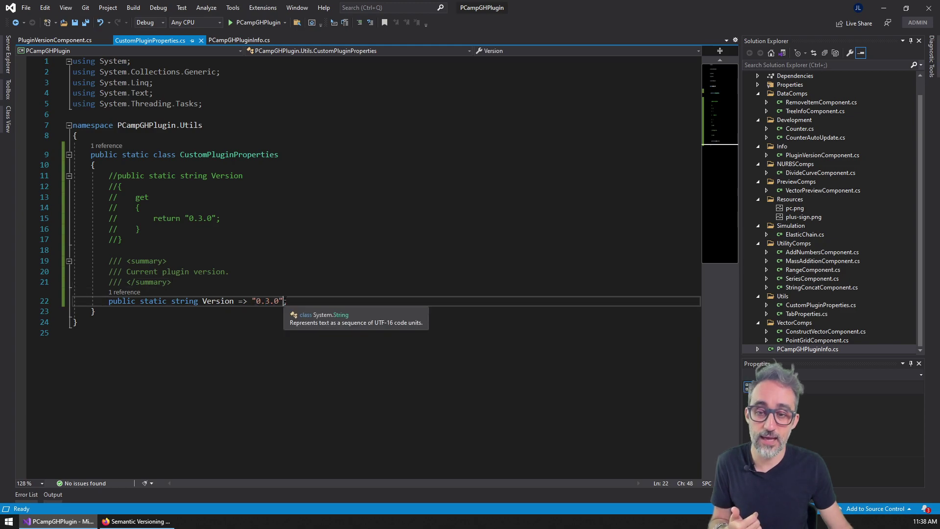
{"action": "left_click", "coordinate": [287, 300]}
{"action": "key", "text": "Return"}
{"action": "key", "text": "Return"}
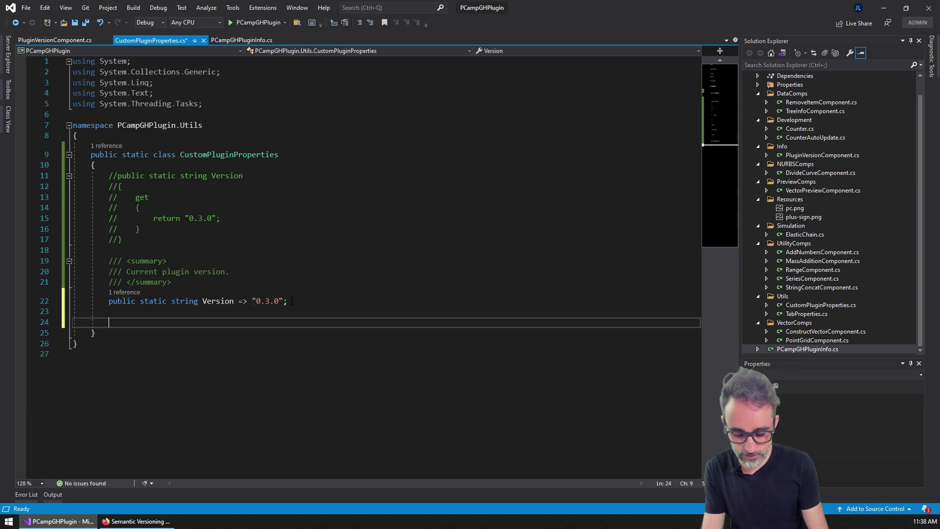
{"action": "type", "text": "public static str"}
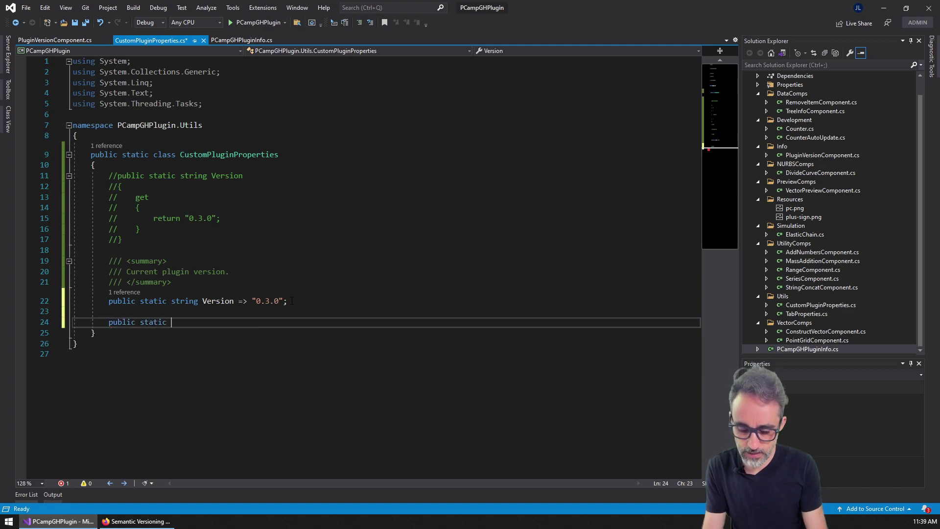
{"action": "type", "text": "ing MAJOR_VERSION ="}
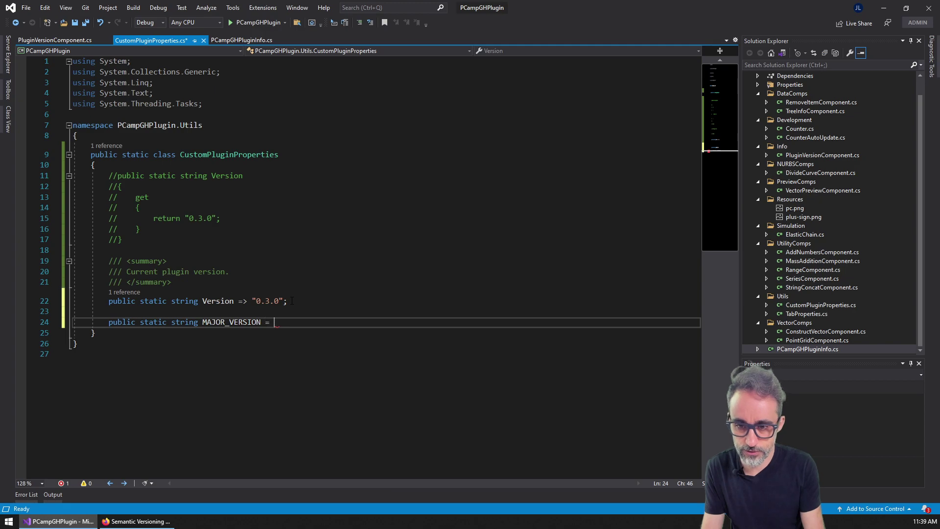
{"action": "key", "text": "ctrl+BackSpace"}
{"action": "type", "text": "i"}
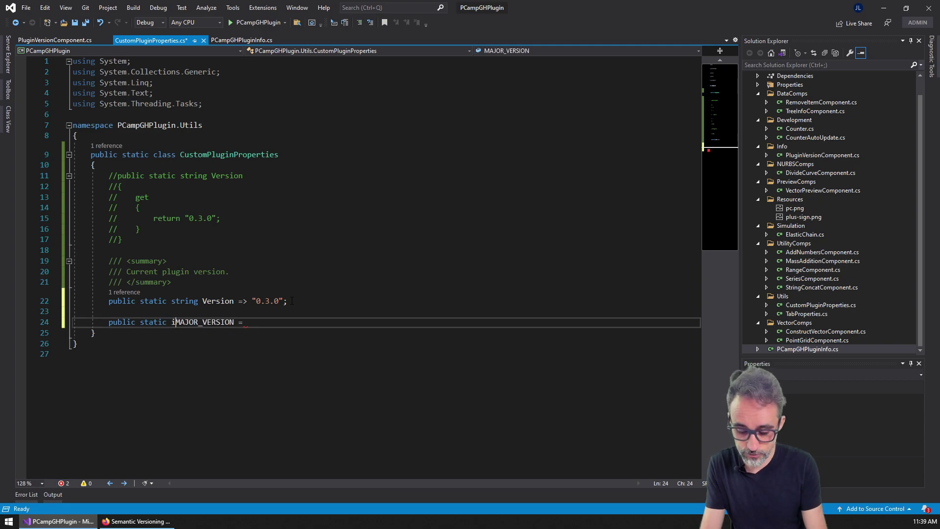
{"action": "type", "text": "= 0"}
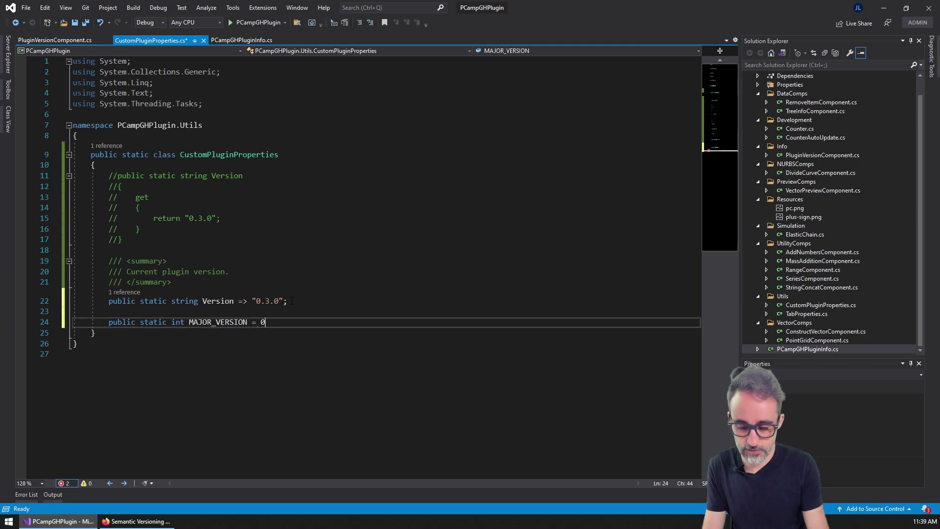
{"action": "type", "text": ";"}
{"action": "key", "text": "ctrl+d"}
{"action": "key", "text": "ctrl+d"}
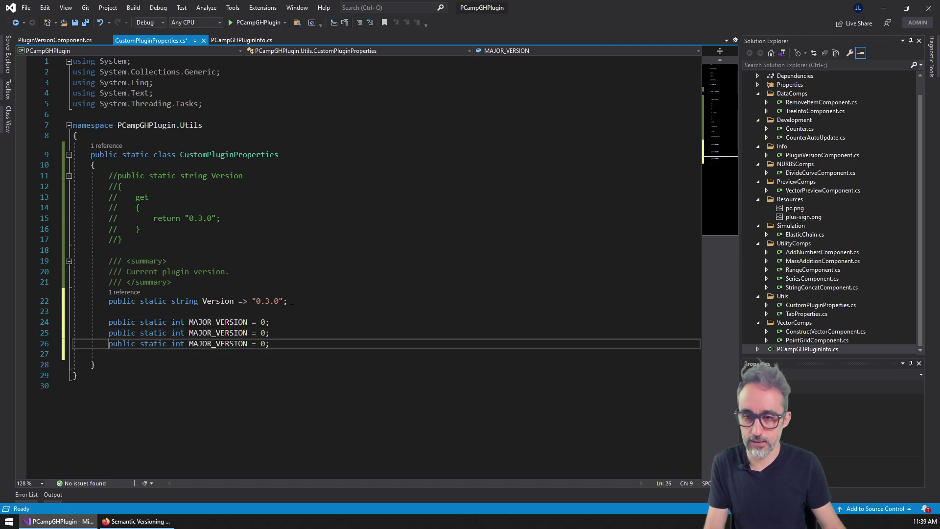
{"action": "double_click", "coordinate": [209, 332]}
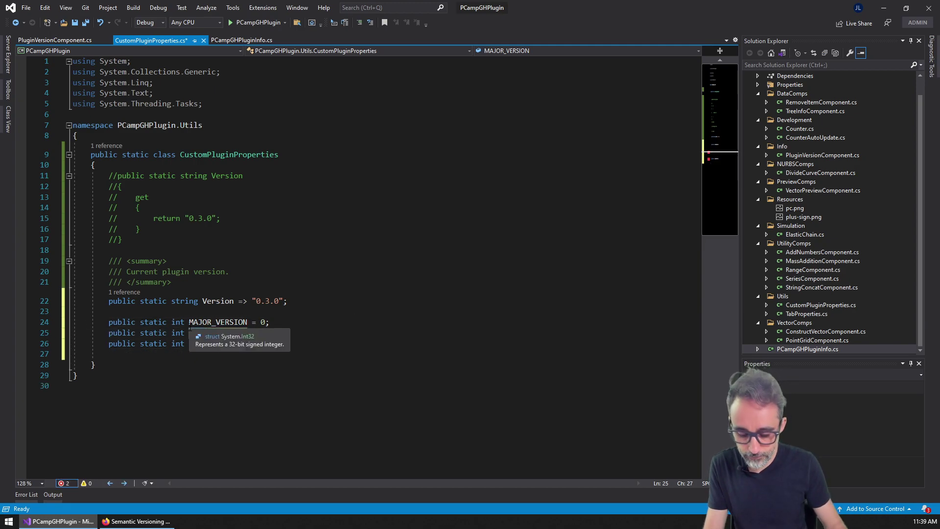
{"action": "type", "text": "MINOR_VERSION = 0;"}
{"action": "double_click", "coordinate": [199, 343]}
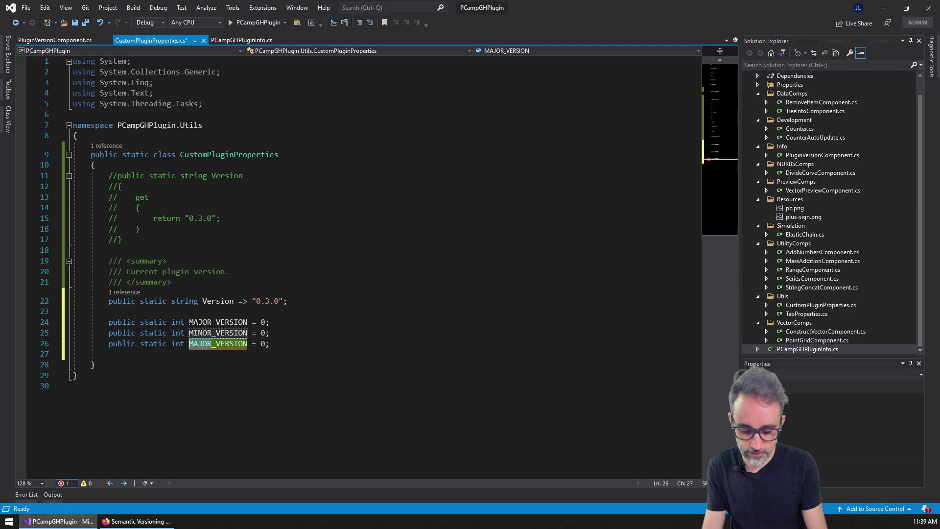
{"action": "type", "text": "PART"}
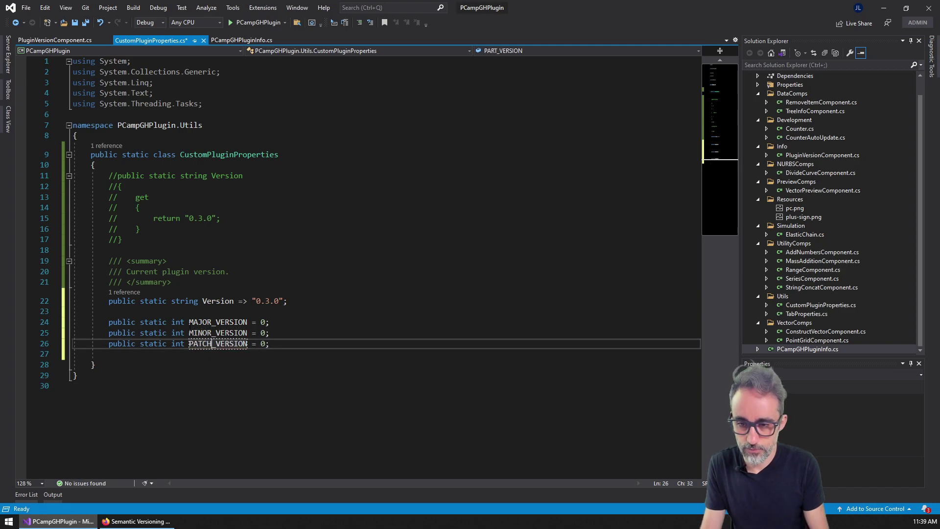
{"action": "key", "text": "End"}
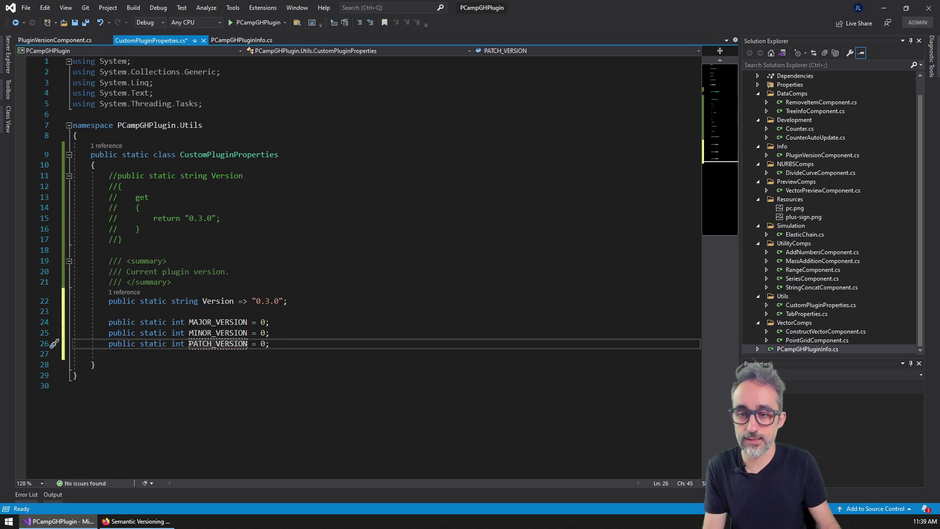
Replace "0.3.0" with MAJOR_VERSION + "." + MINOR_VERSION + "." + PATCH_VERSION
{"action": "left_click_drag", "start_coordinate": [288, 300], "coordinate": [247, 300]}
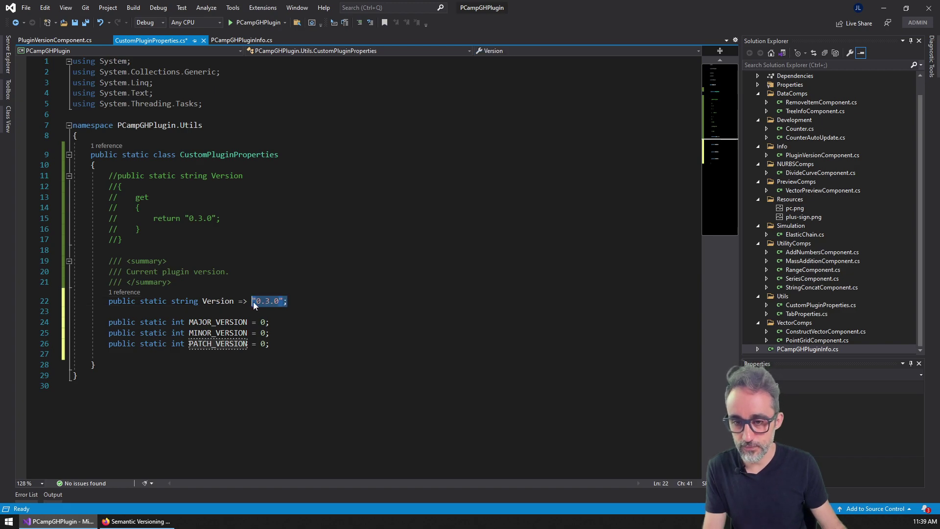
{"action": "type", "text": "MAJ"}
{"action": "key", "text": "Tab"}
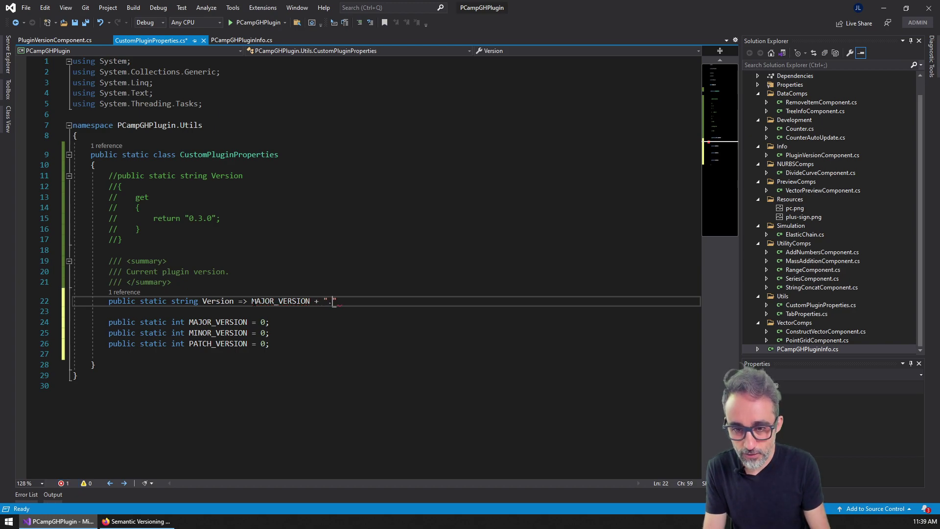
{"action": "type", "text": "MIN"}
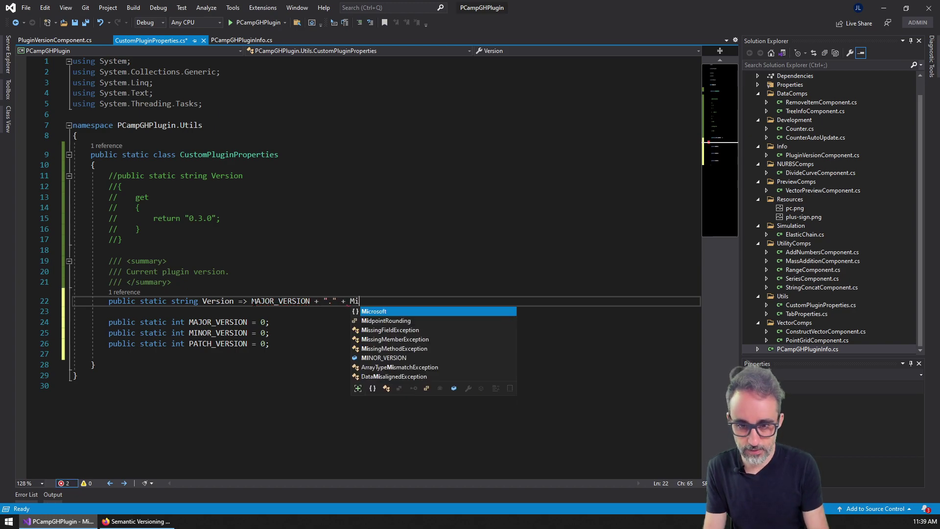
{"action": "key", "text": "Tab"}
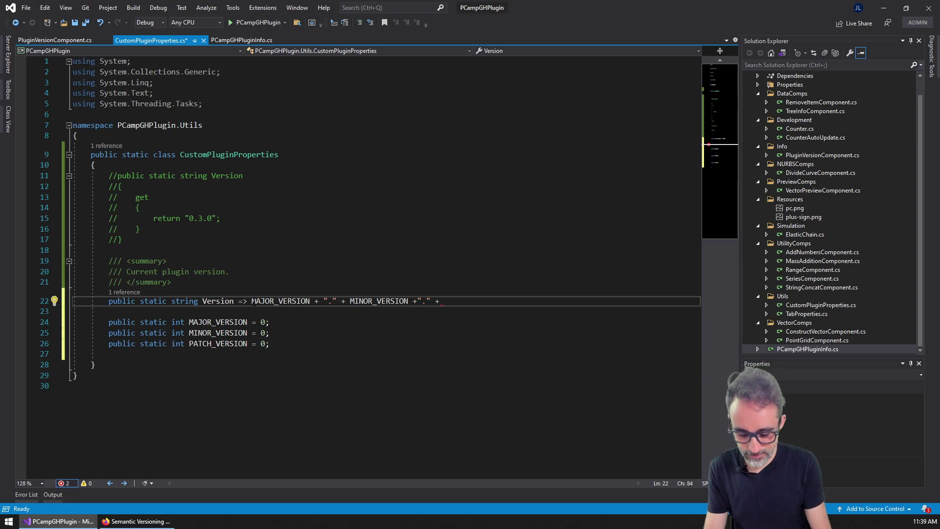
{"action": "type", "text": "PAT"}
{"action": "key", "text": "Tab"}
{"action": "type", "text": ";"}
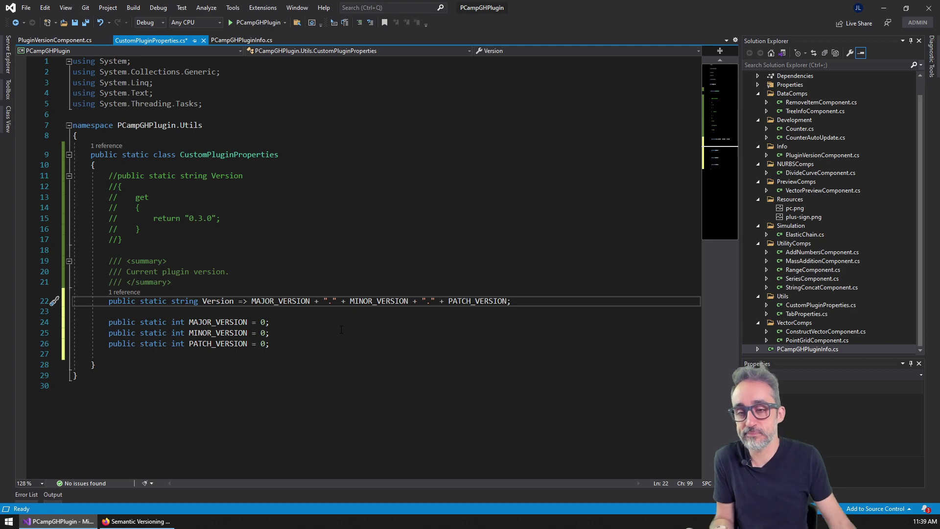
{"action": "left_click", "coordinate": [120, 323]}
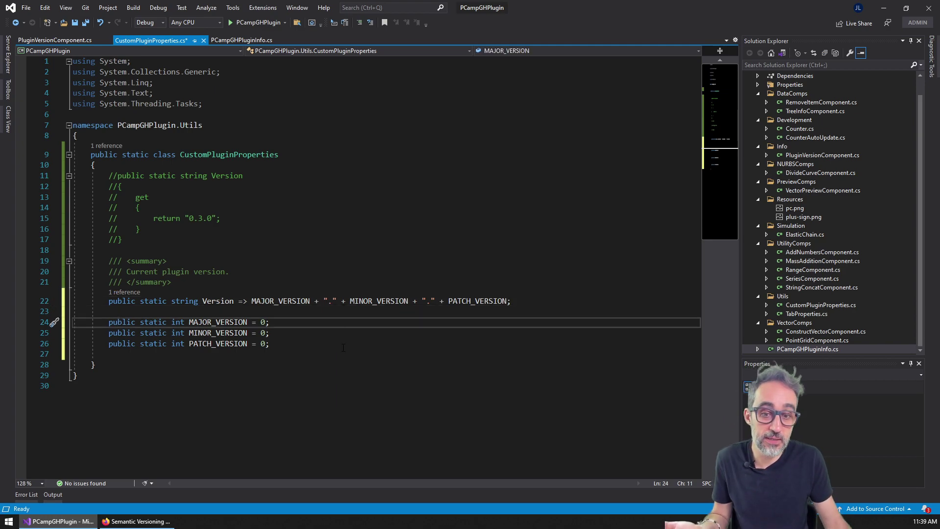